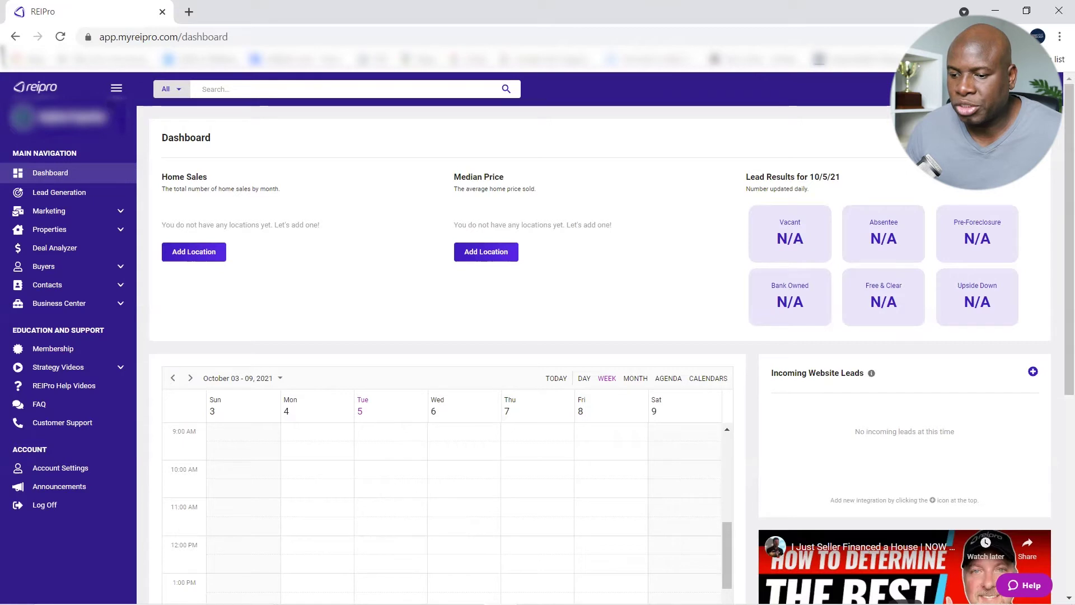
- Collapse the navigation sidebar and review the API and Zapier integration settings for incoming website leads, returning to the dashboard
click(115, 91)
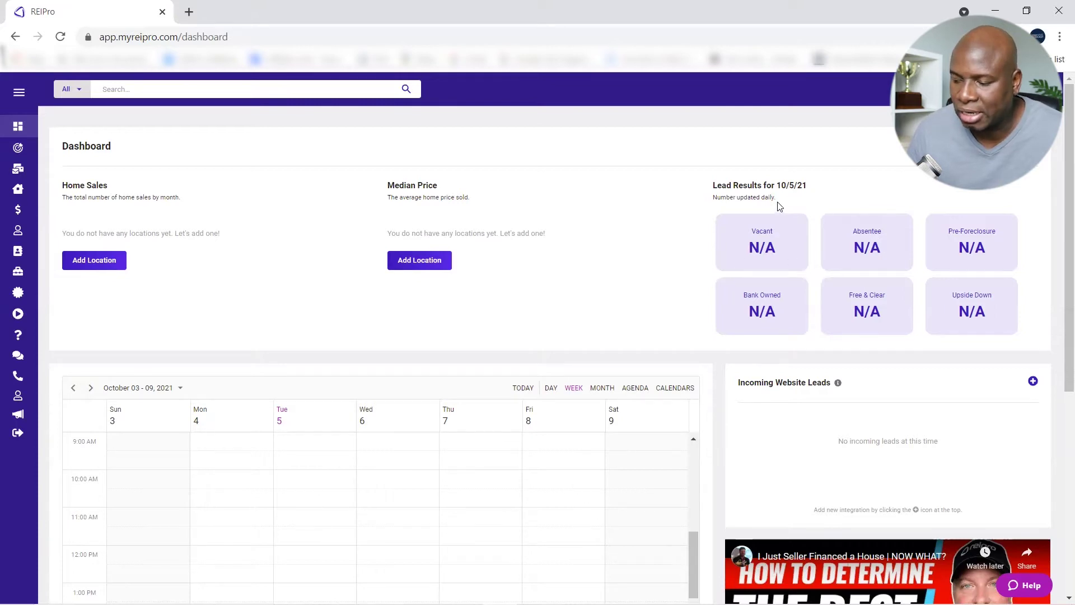
scroll(704, 213, down, 3)
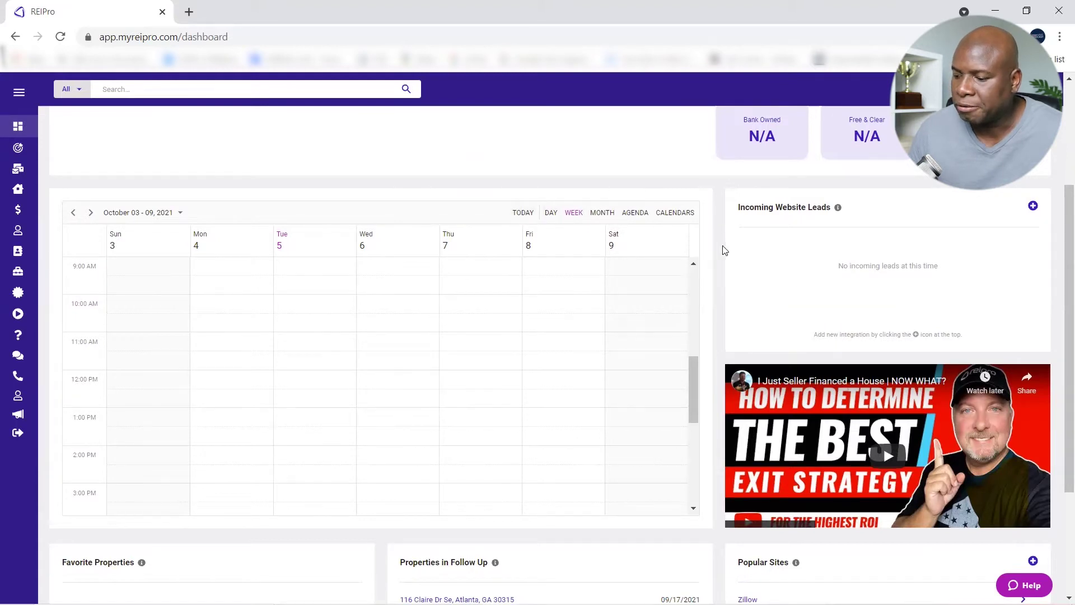
scroll(806, 258, down, 1)
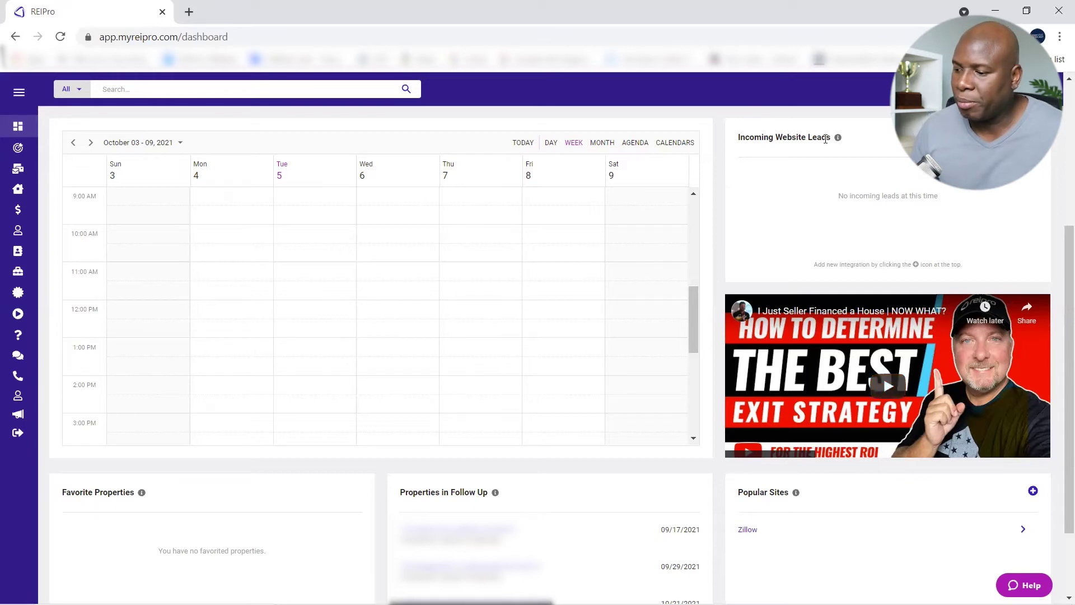
scroll(821, 160, up, 1)
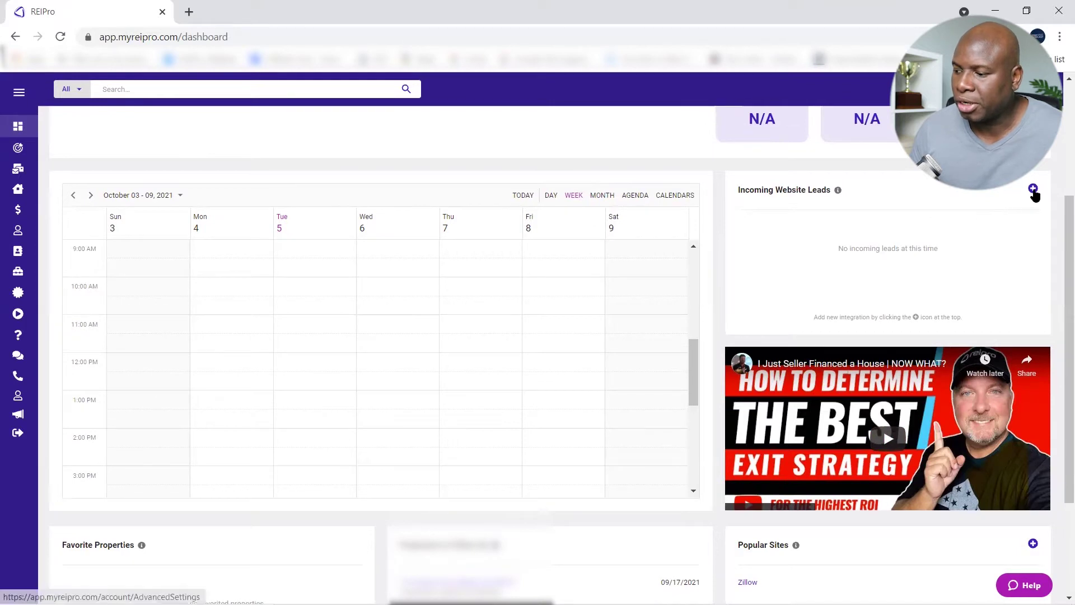
click(1033, 189)
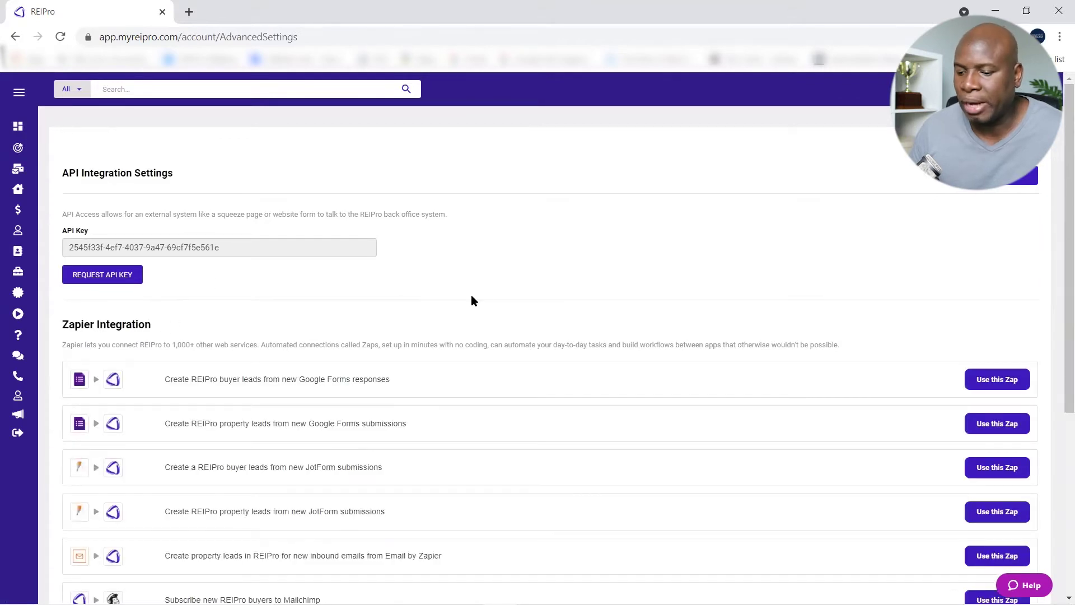
scroll(485, 298, down, 1)
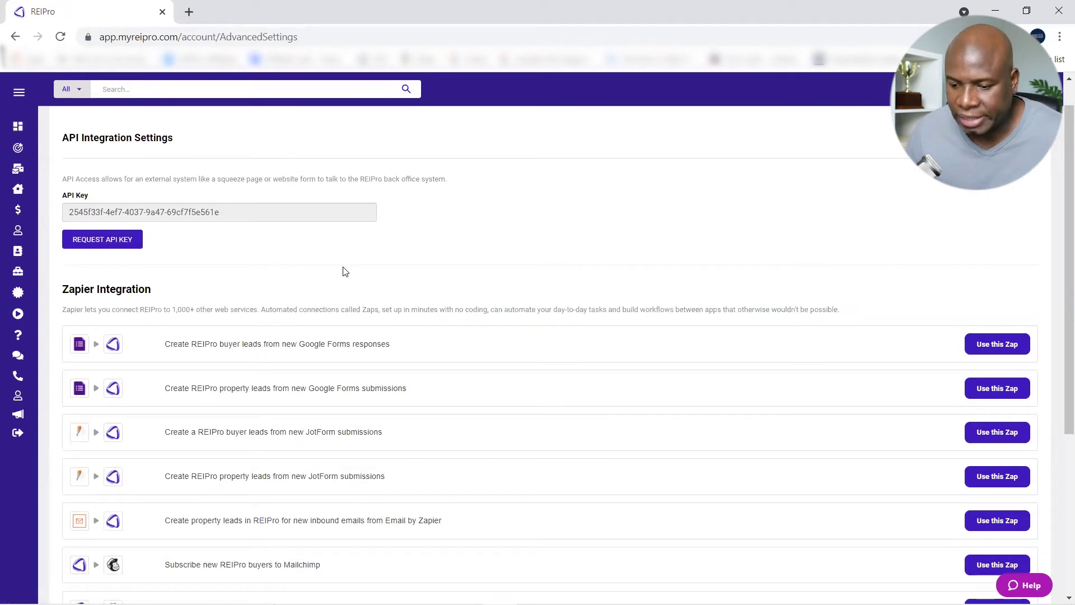
click(15, 37)
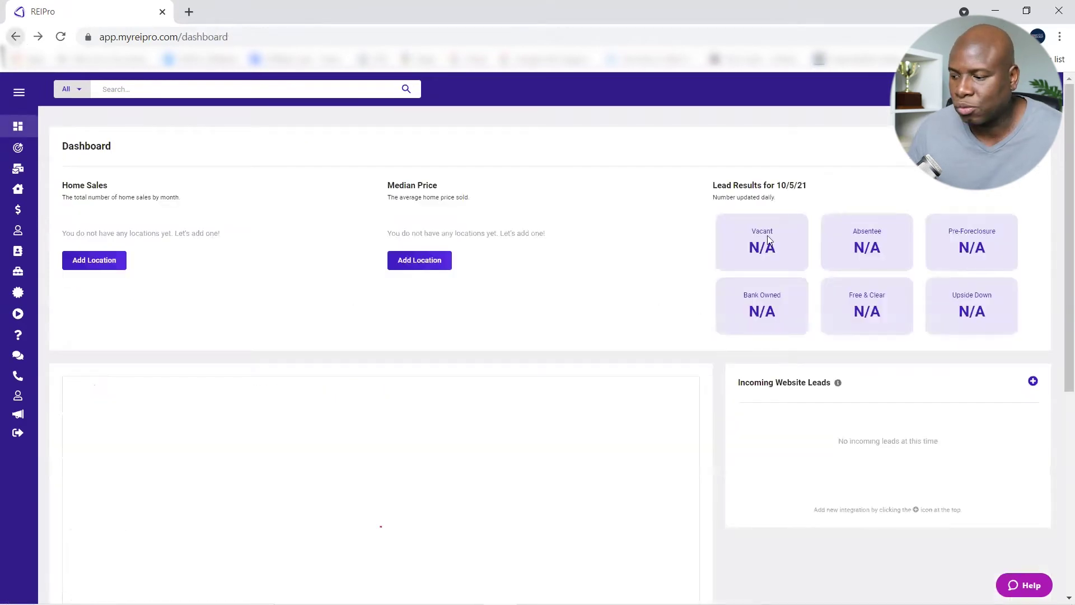
- Examine the Popular Sites list and its form for adding a site description and link, closing it without saving
scroll(819, 374, down, 2)
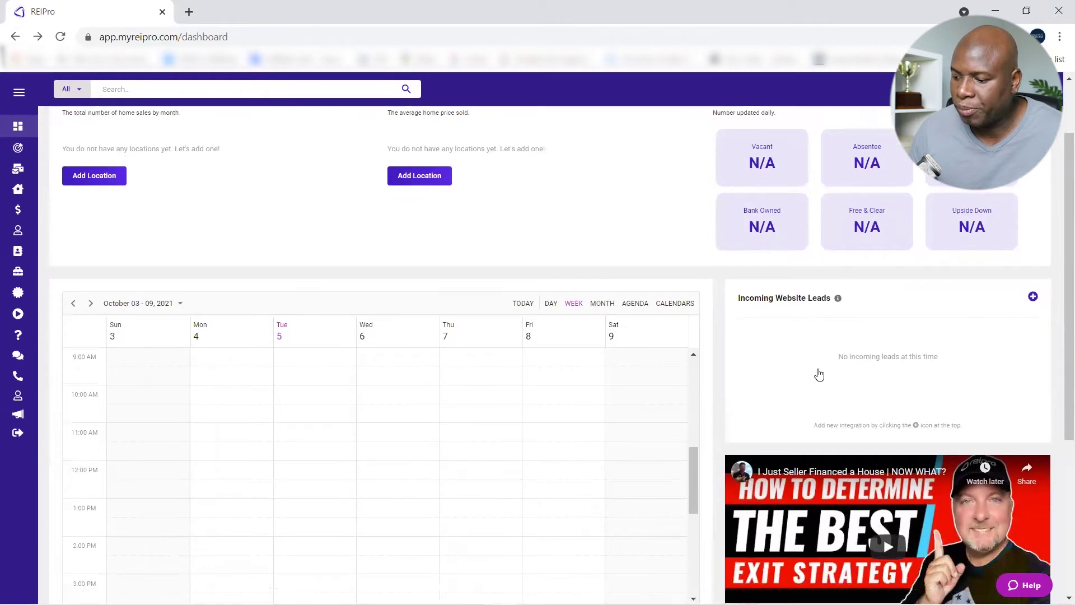
scroll(819, 374, down, 5)
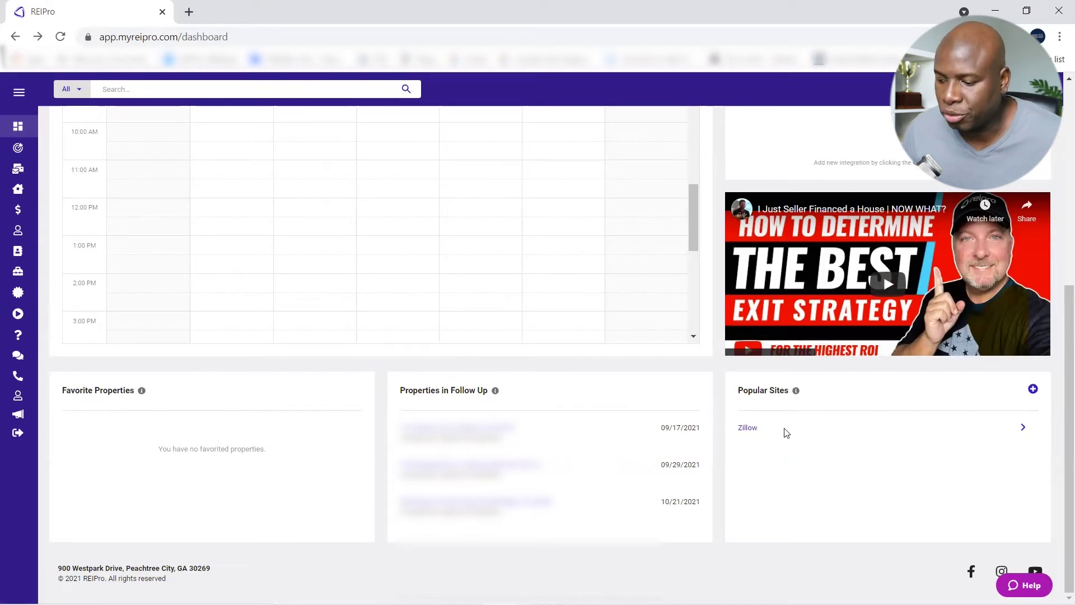
click(1033, 390)
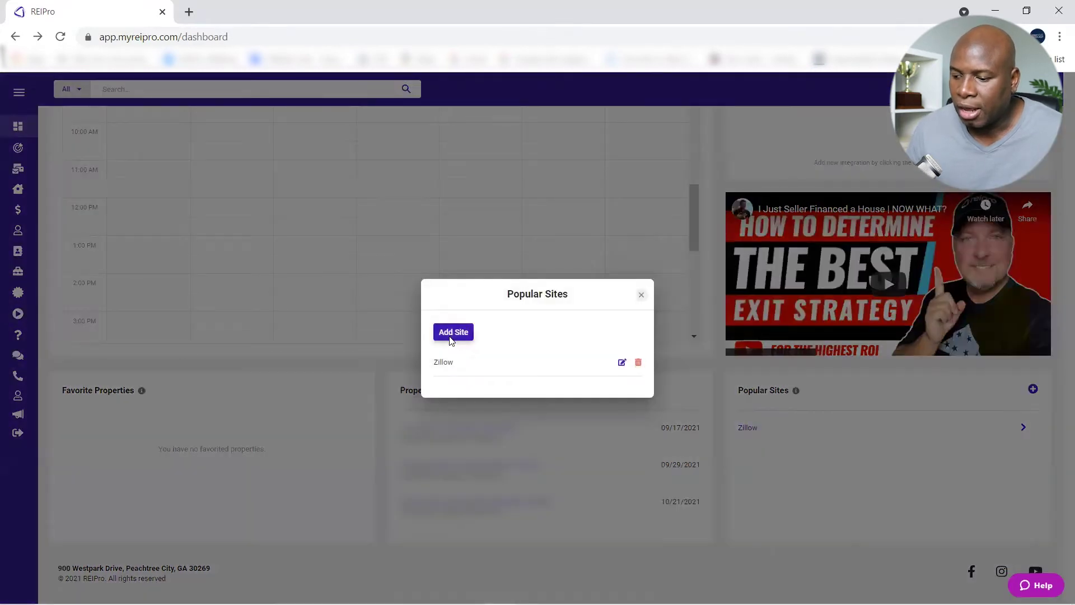
click(452, 333)
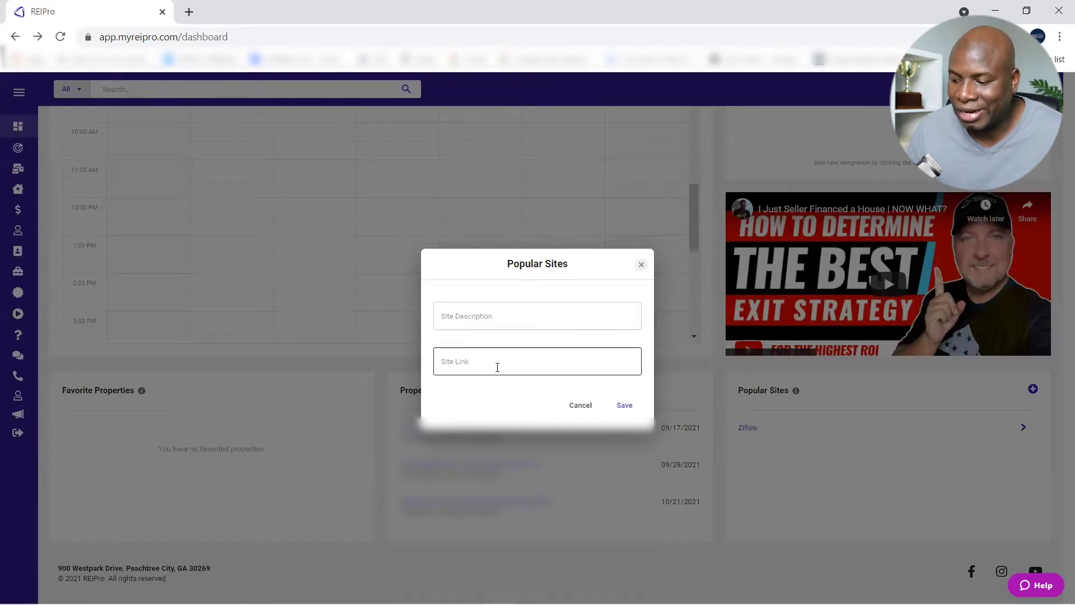
click(641, 265)
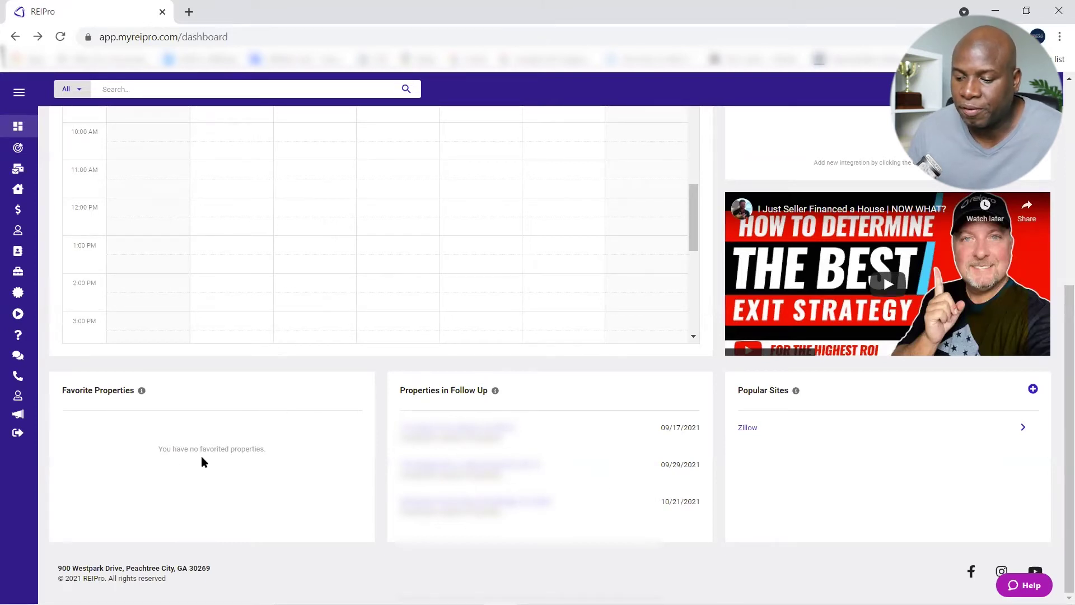
- Add the city of Mobile, AL as a saved statistics location for the dashboard
scroll(194, 469, up, 1)
scroll(195, 473, up, 3)
scroll(329, 448, up, 5)
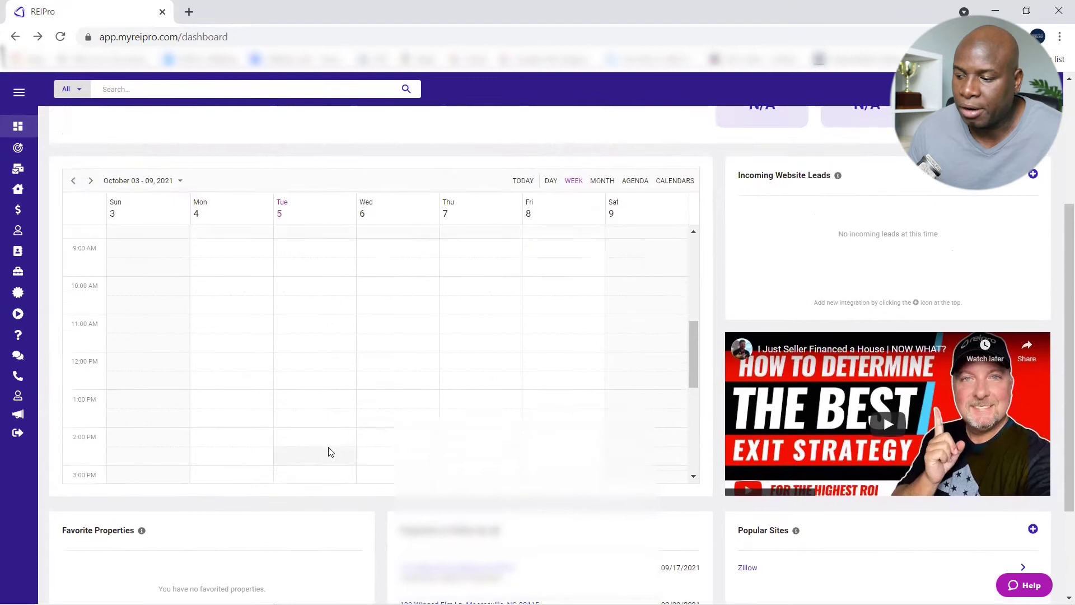
scroll(823, 349, up, 4)
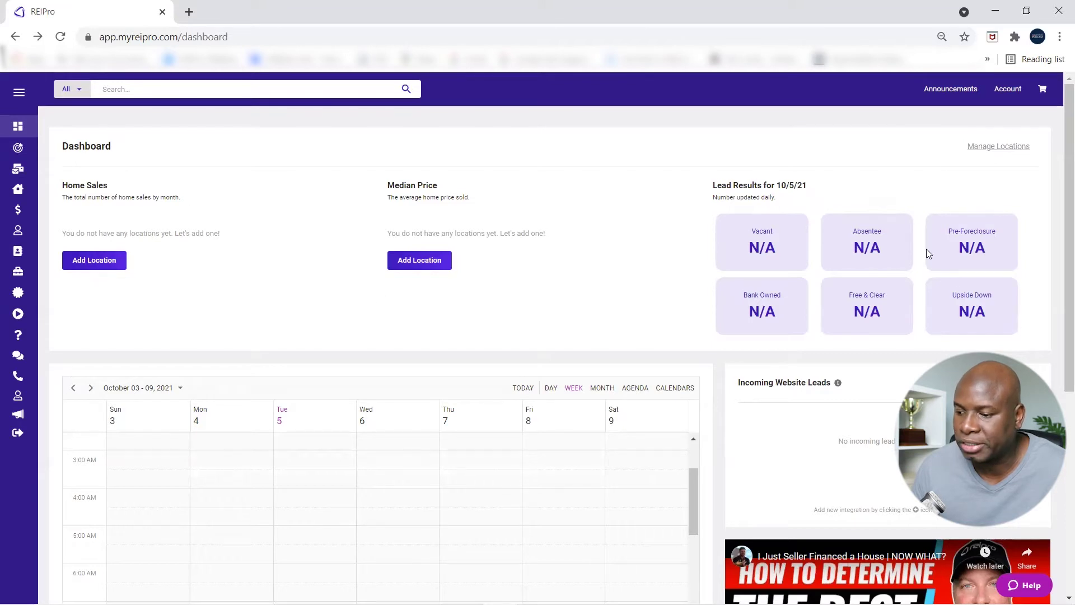
click(1003, 147)
click(417, 357)
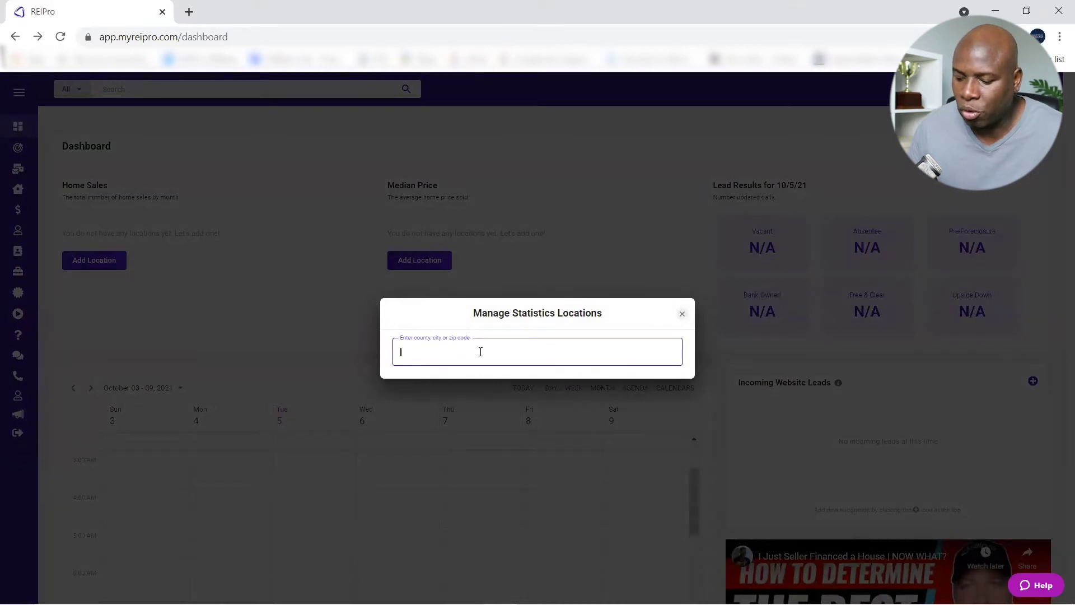
text(mobile)
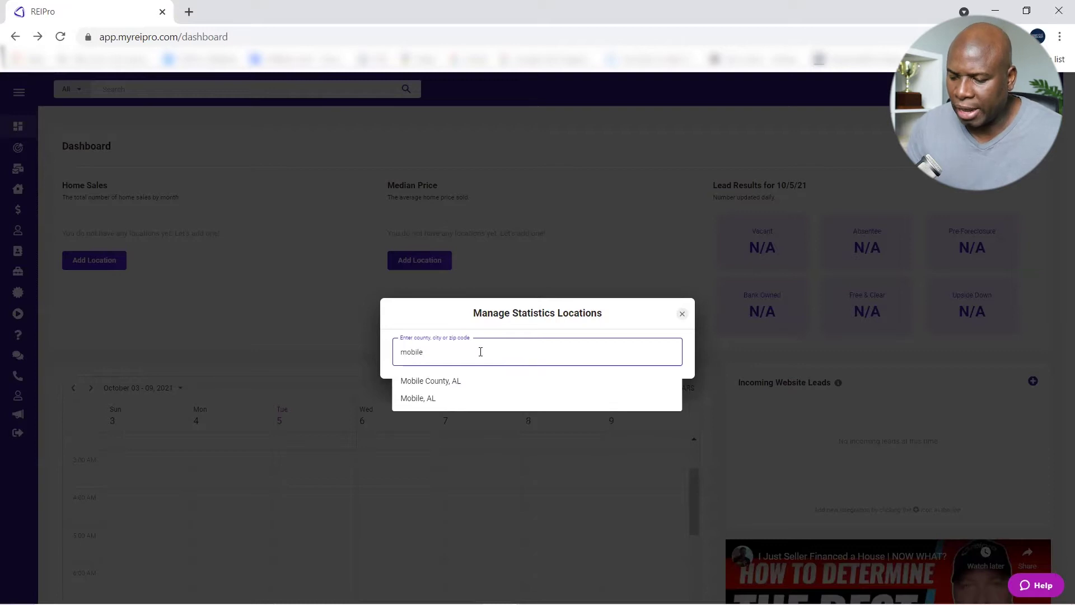
click(440, 399)
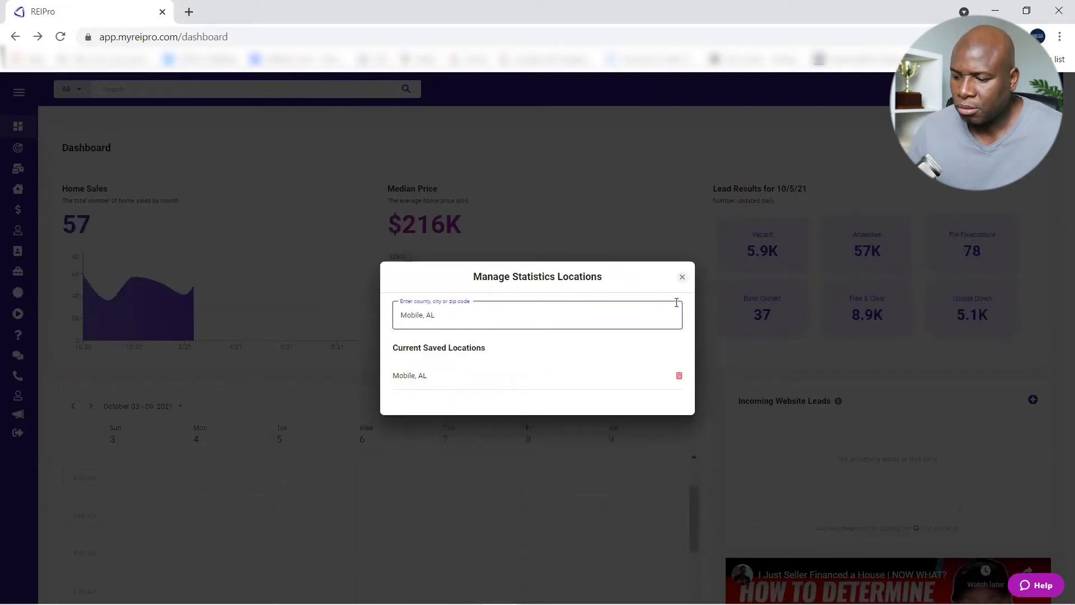
click(682, 278)
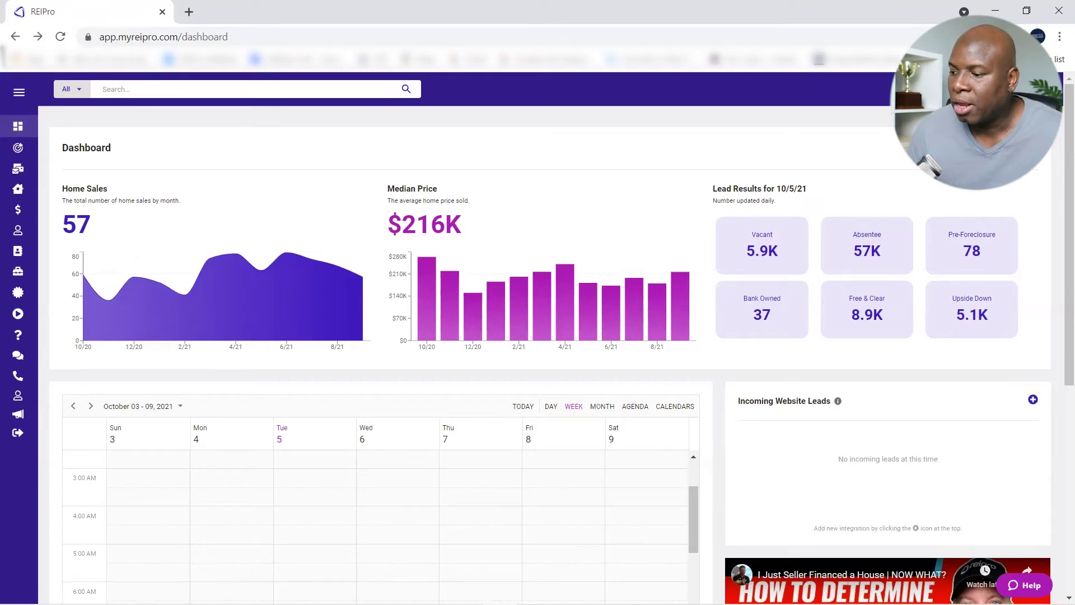
- Add Fort Lauderdale, FL as a second saved statistics location for the dashboard
click(1022, 147)
click(463, 317)
text(fort lauderda)
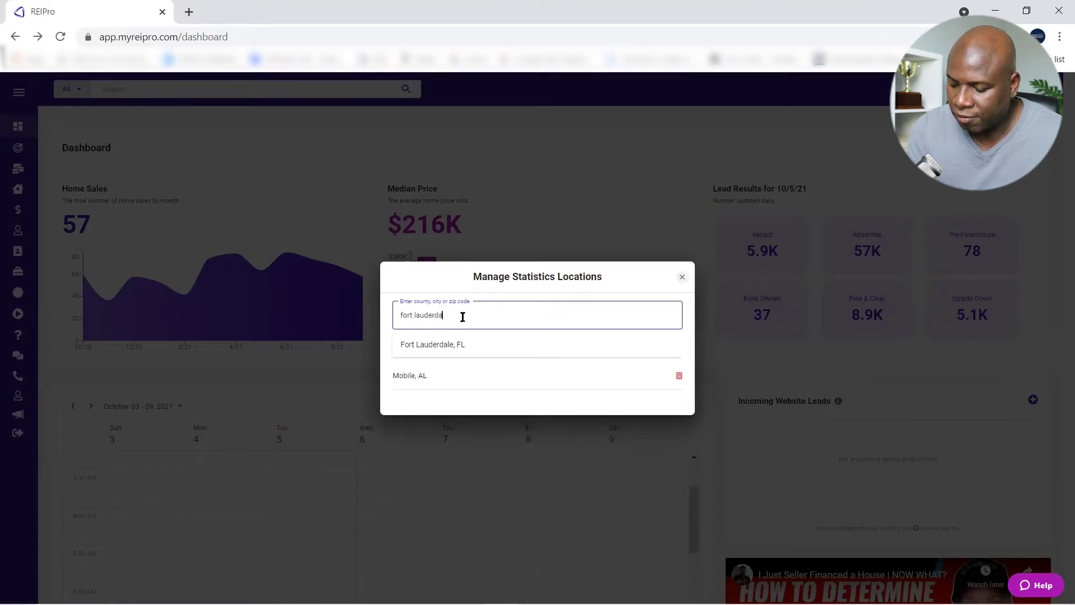
click(448, 345)
click(682, 263)
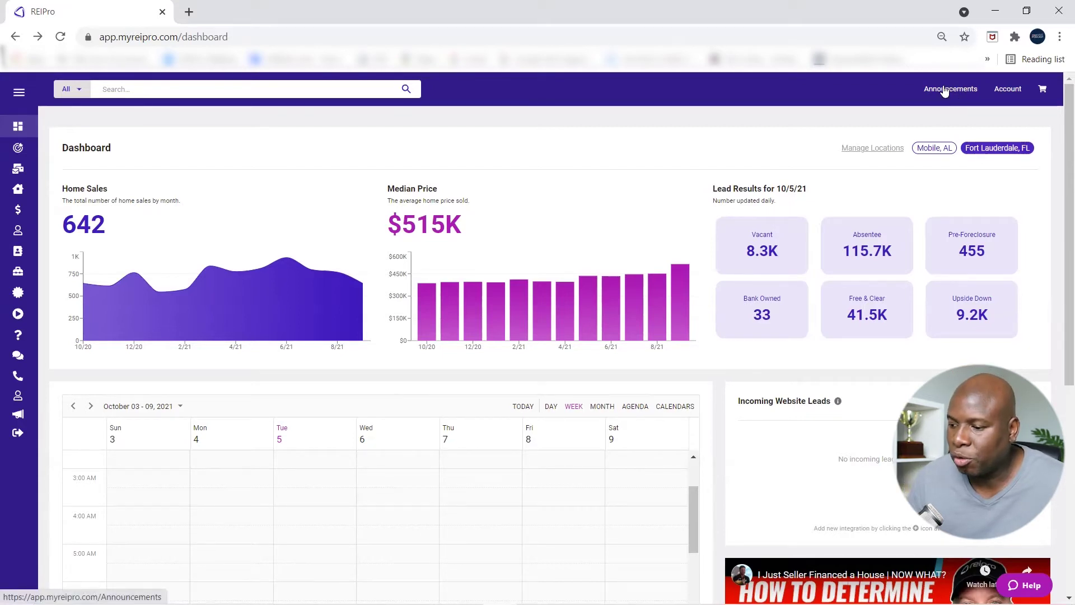
- Review the list of announcements and return to the dashboard
click(944, 91)
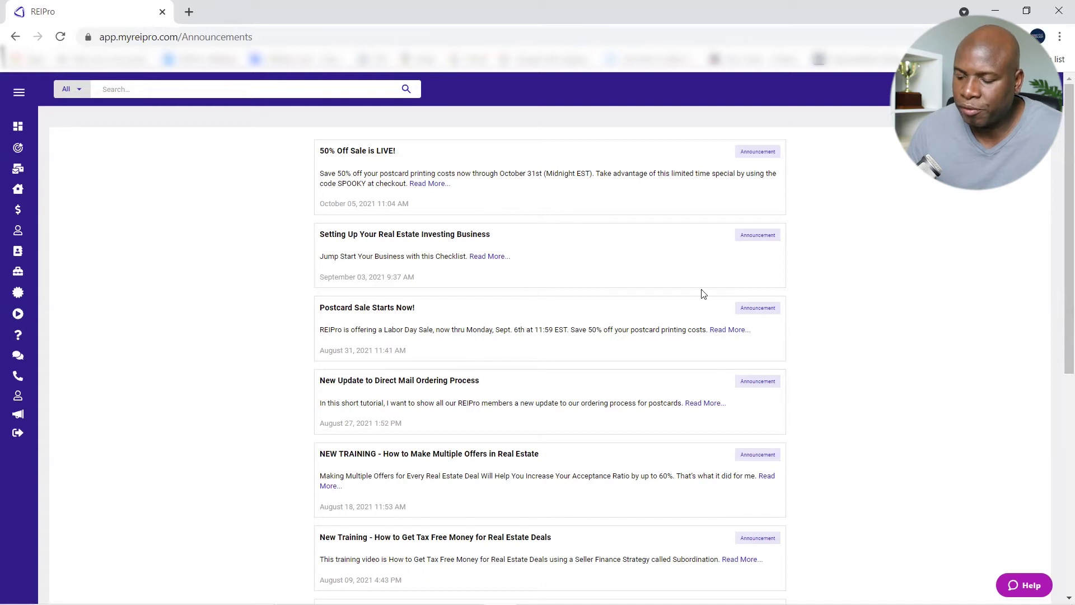
click(15, 37)
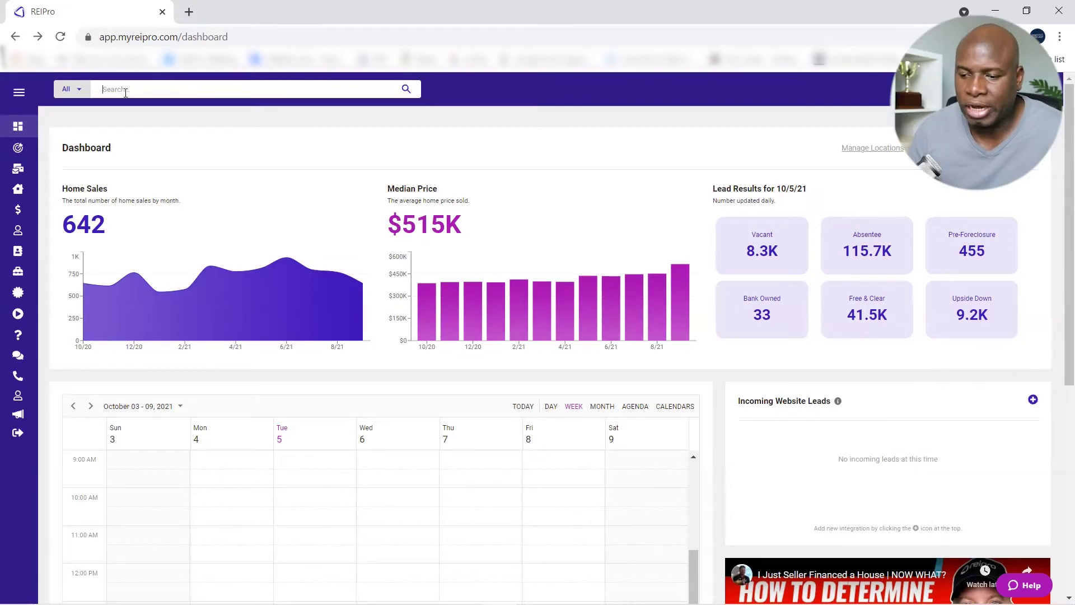
- Examine the Address and Owner search types, including the owner search form's state, county and owner name fields
click(71, 91)
click(92, 154)
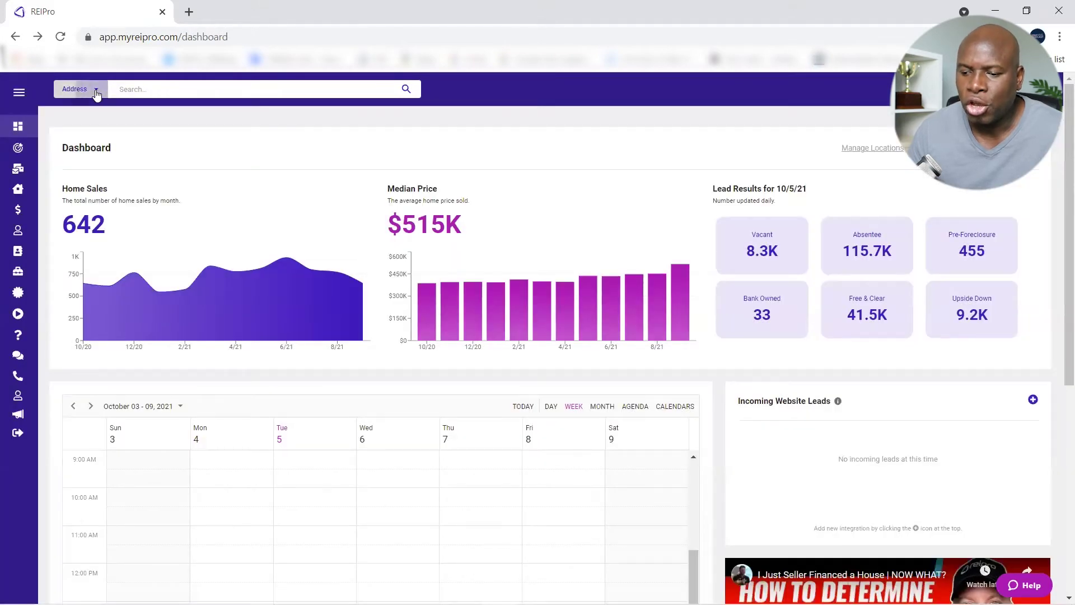
click(95, 92)
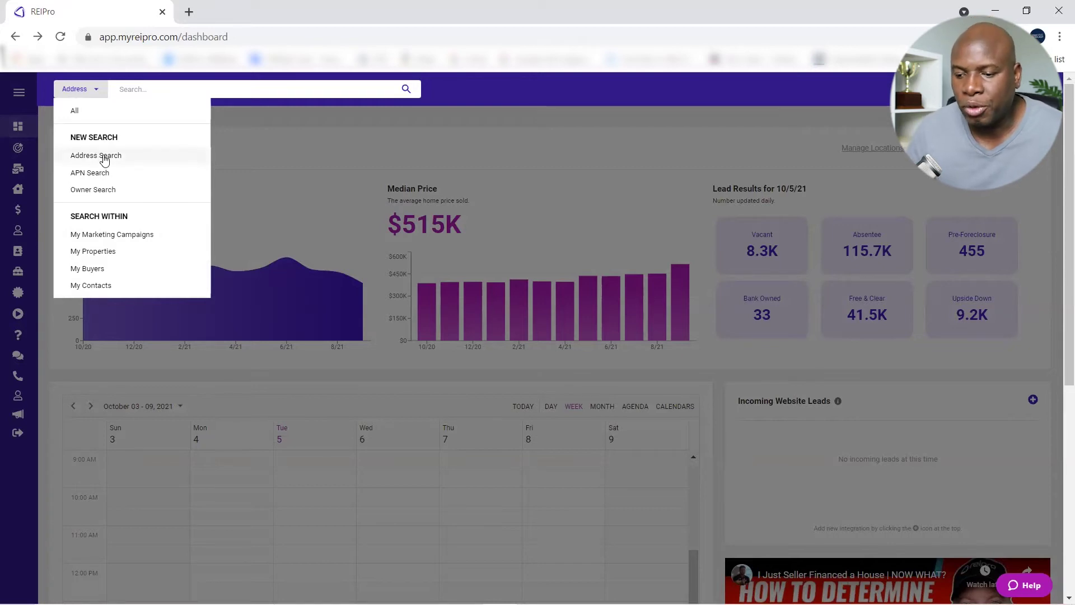
click(101, 193)
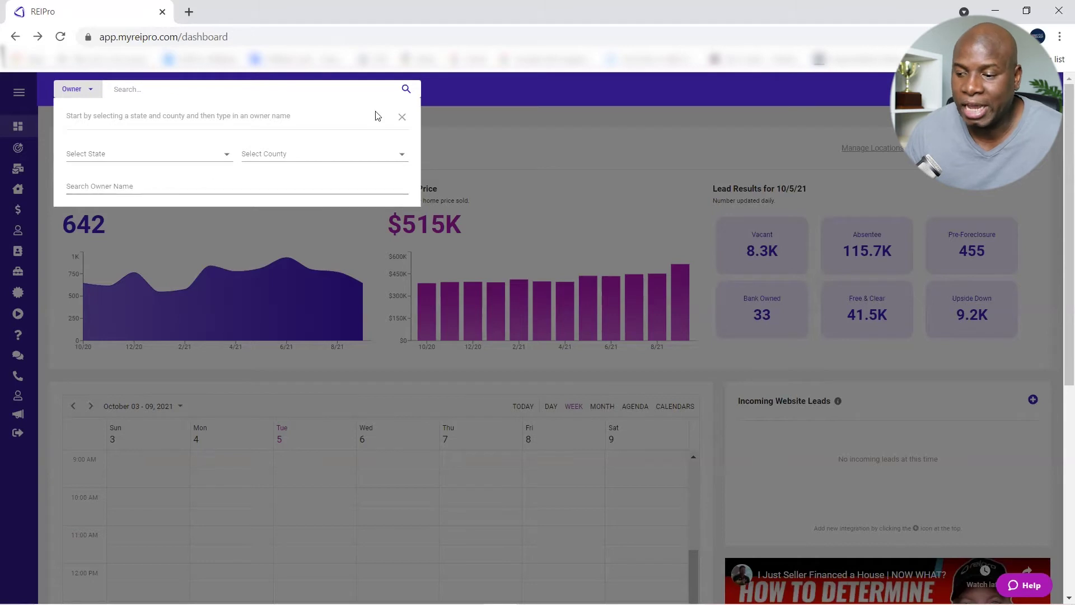
click(403, 118)
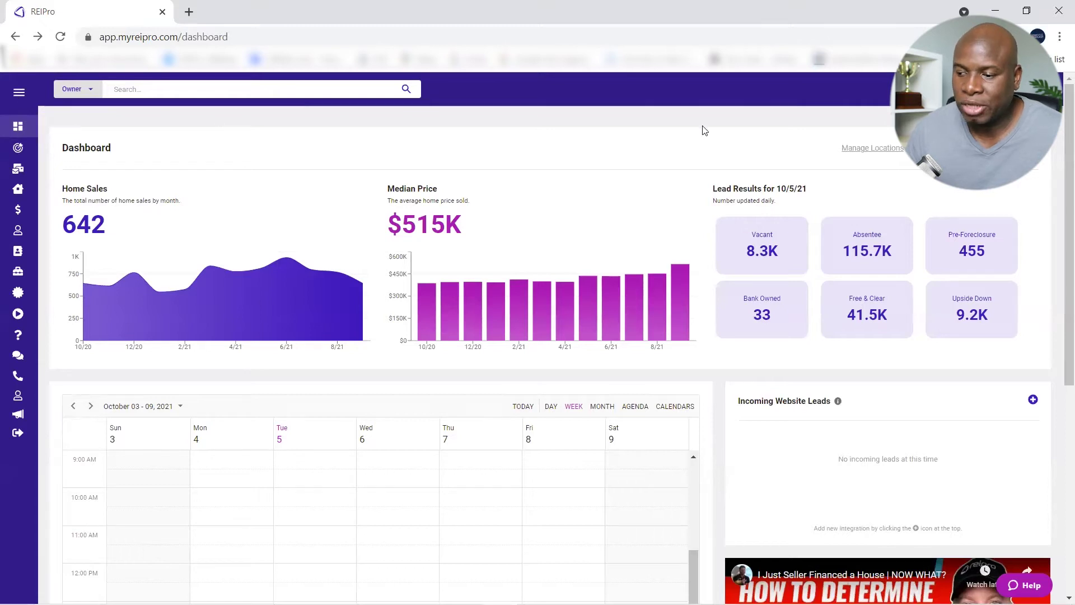
- Expand the navigation sidebar and look through the Strategy Videos categories
click(19, 94)
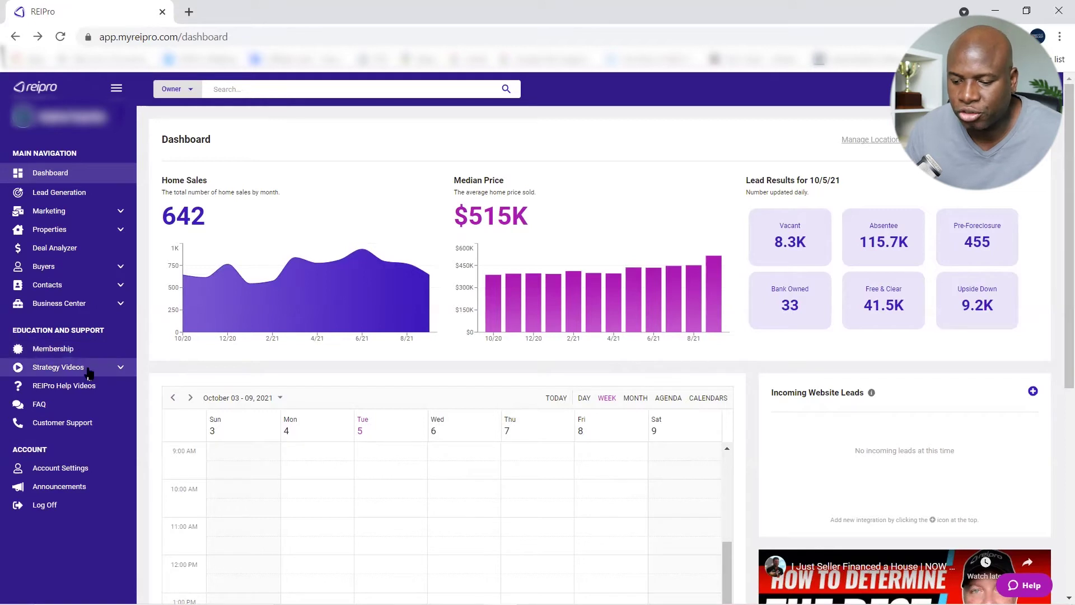
click(110, 371)
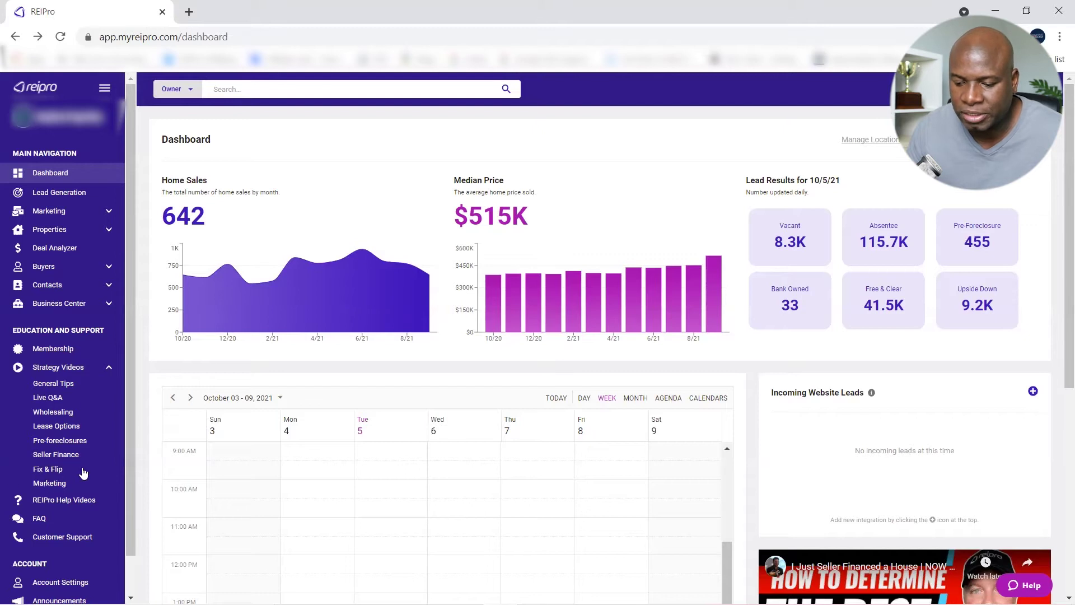
click(108, 370)
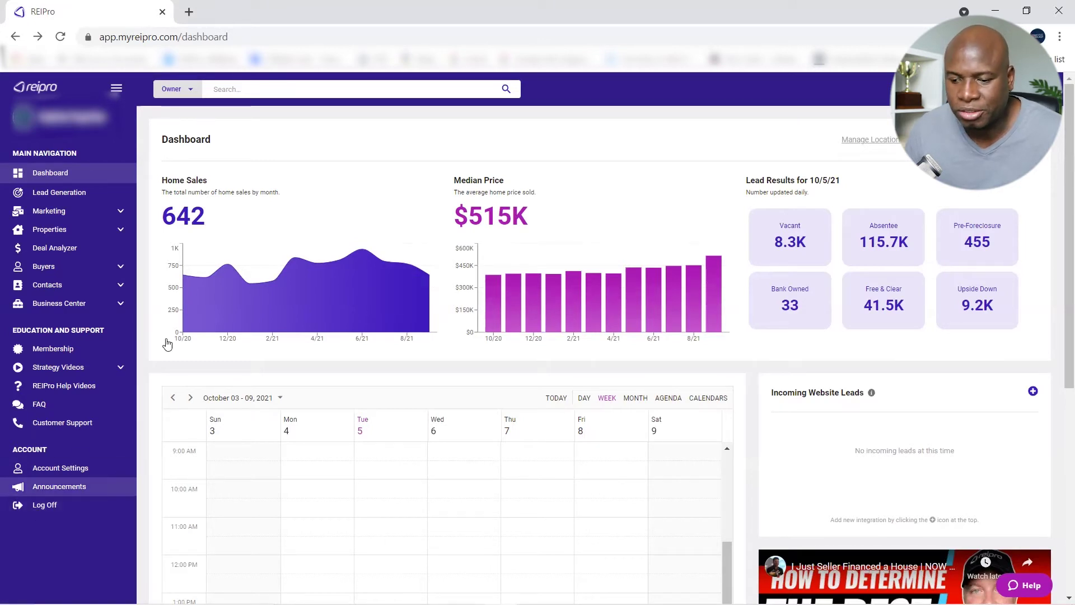
- Open the Business Center's contracts page and review the available REIPro contracts and seller finance documents
click(119, 308)
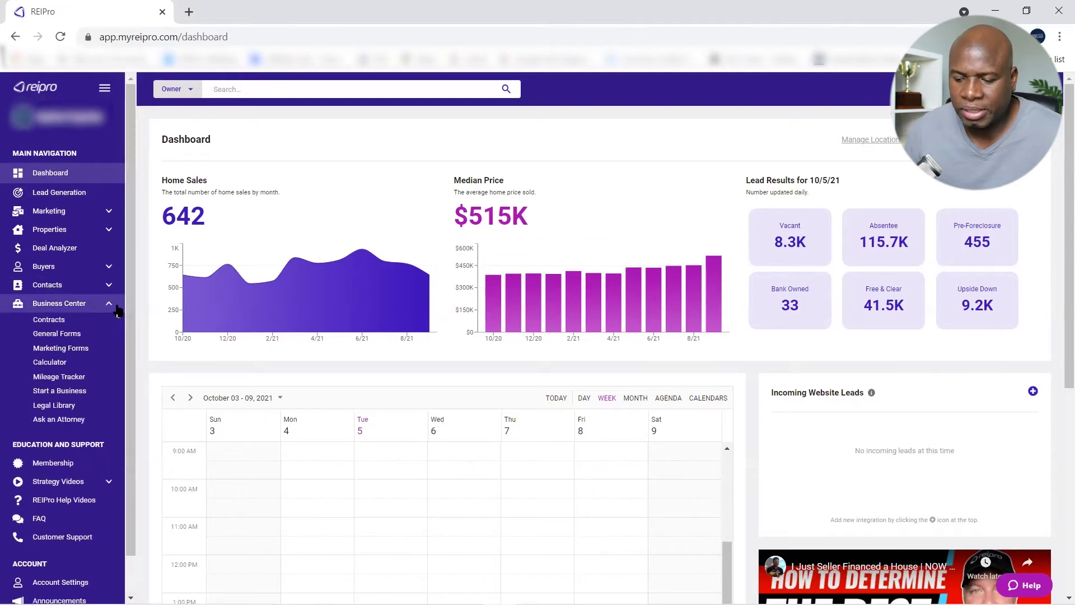
click(62, 324)
scroll(189, 343, down, 2)
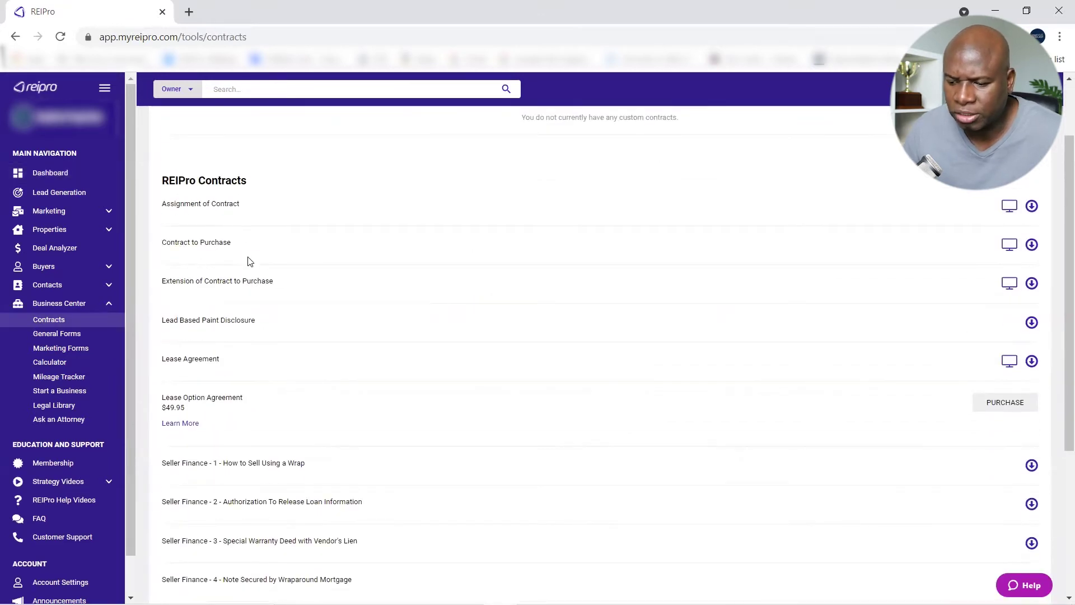
scroll(224, 252, down, 1)
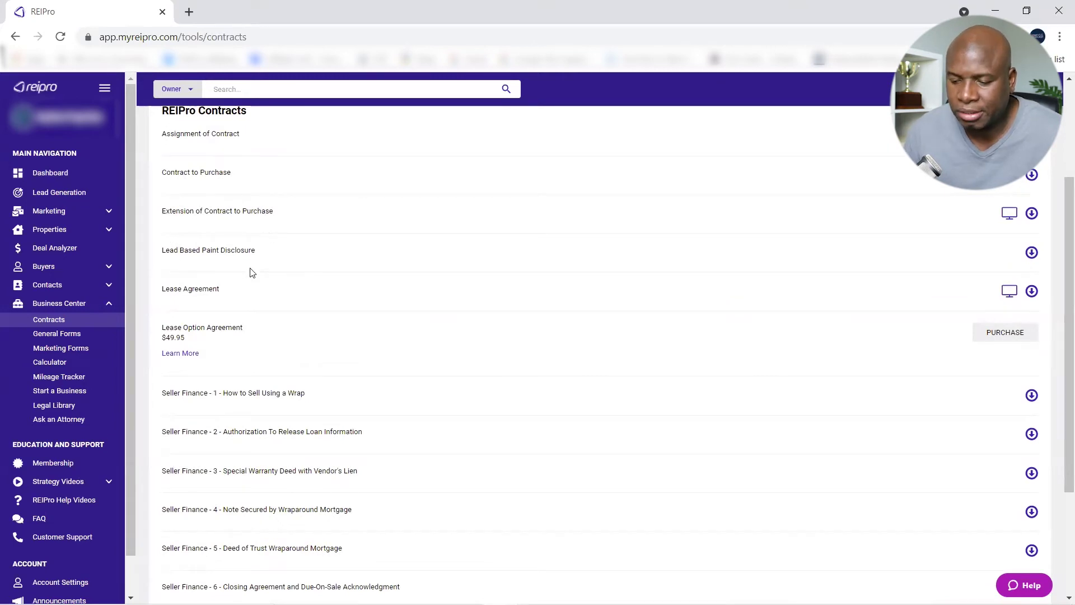
scroll(224, 263, down, 1)
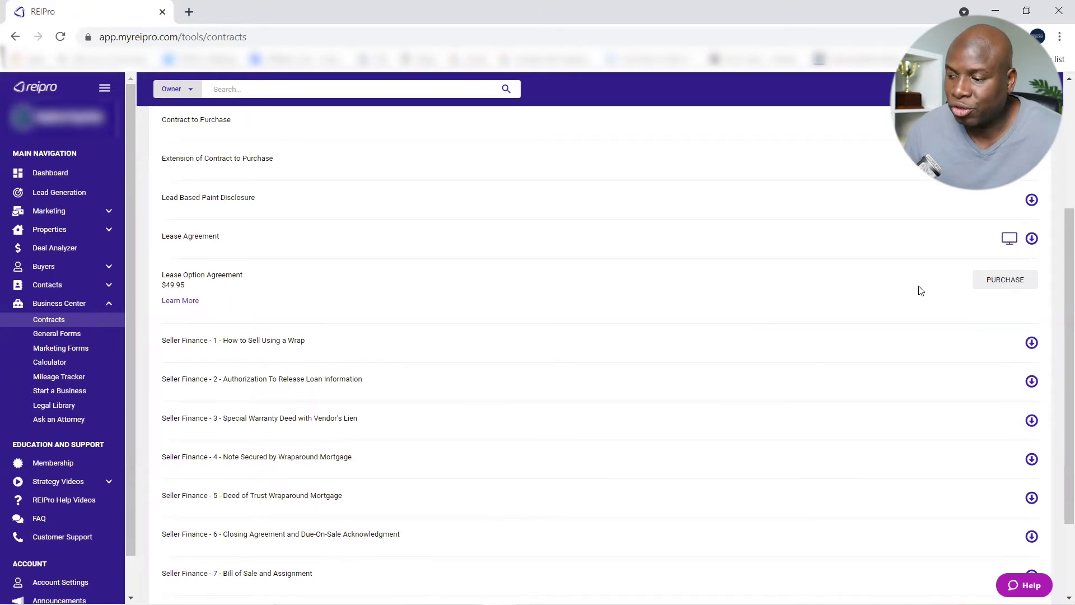
scroll(921, 290, up, 2)
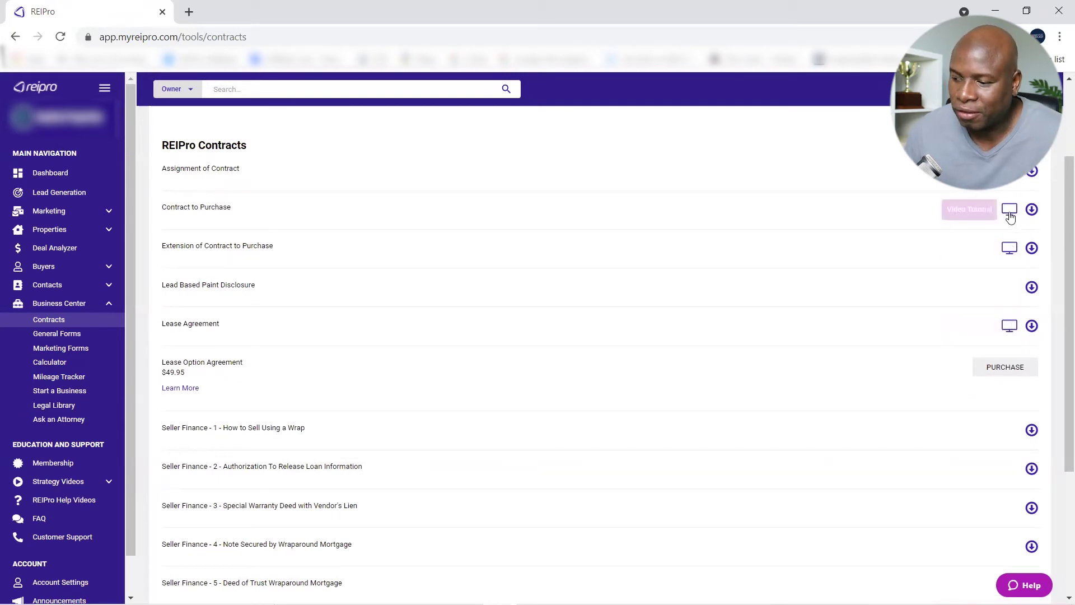
scroll(952, 336, down, 1)
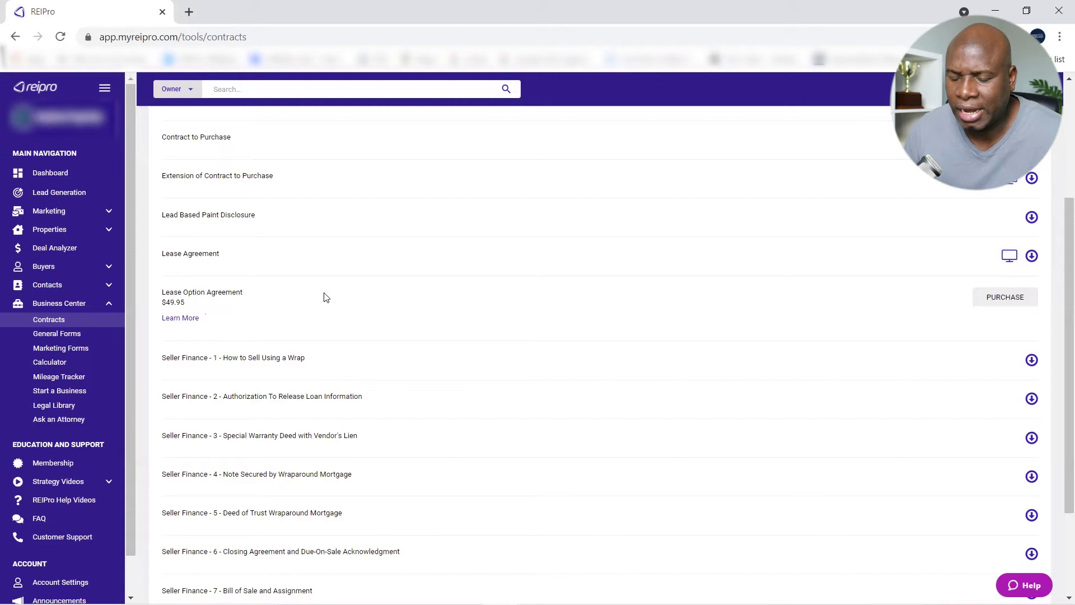
- Review the remaining Seller Finance contracts and the list of REIPro General Forms in the Business Center
scroll(370, 295, down, 2)
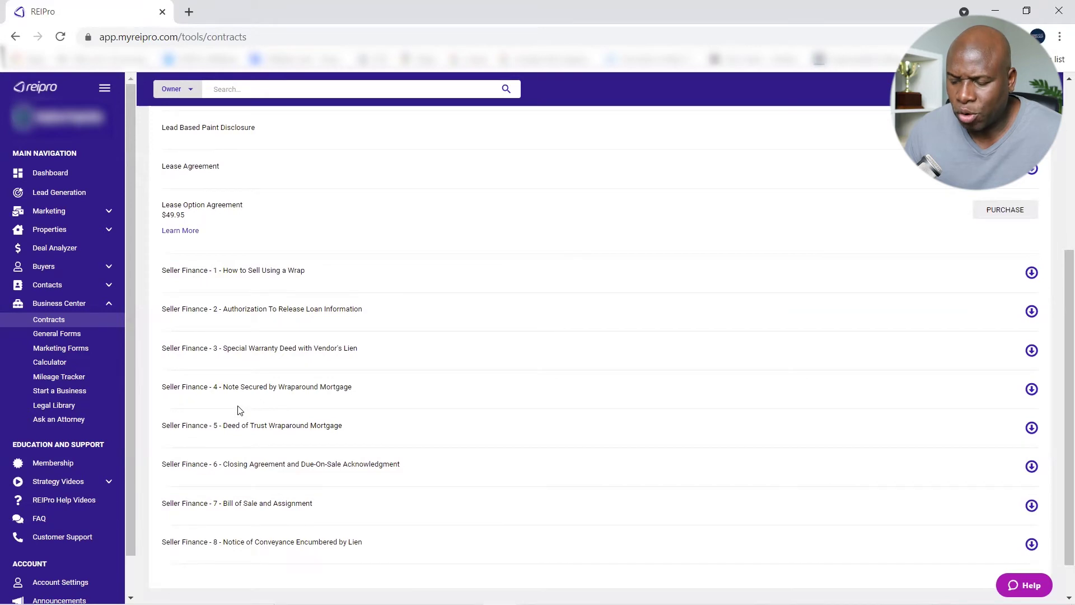
scroll(240, 411, down, 1)
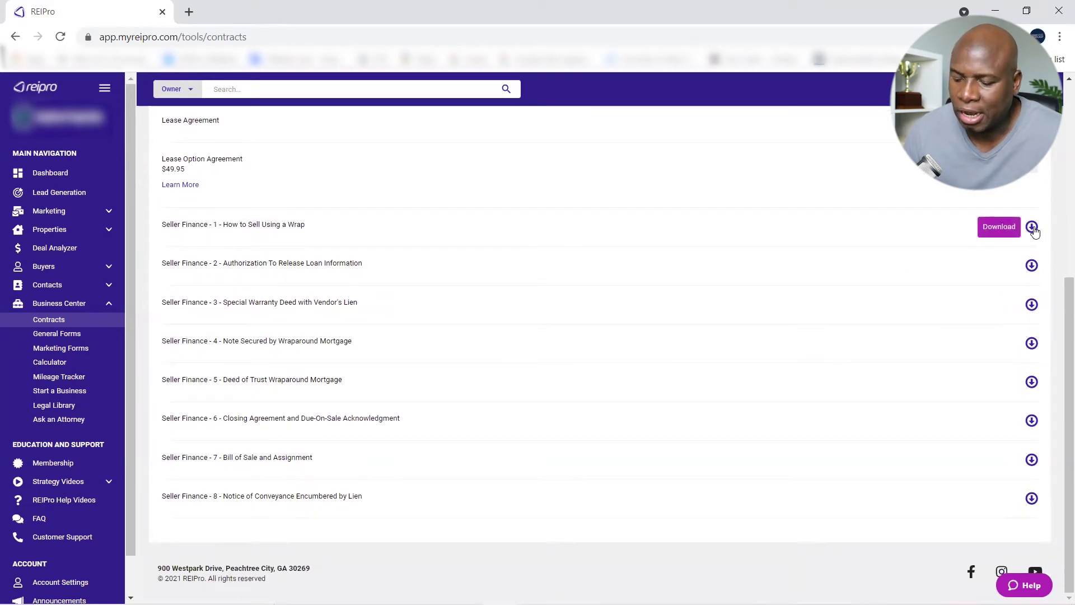
click(59, 335)
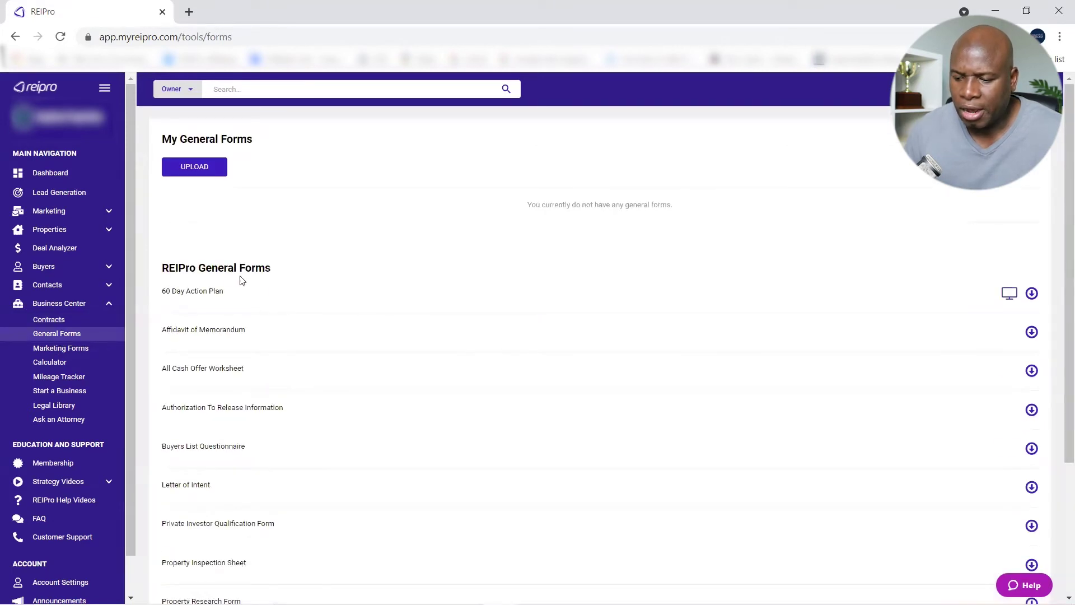
scroll(241, 283, down, 1)
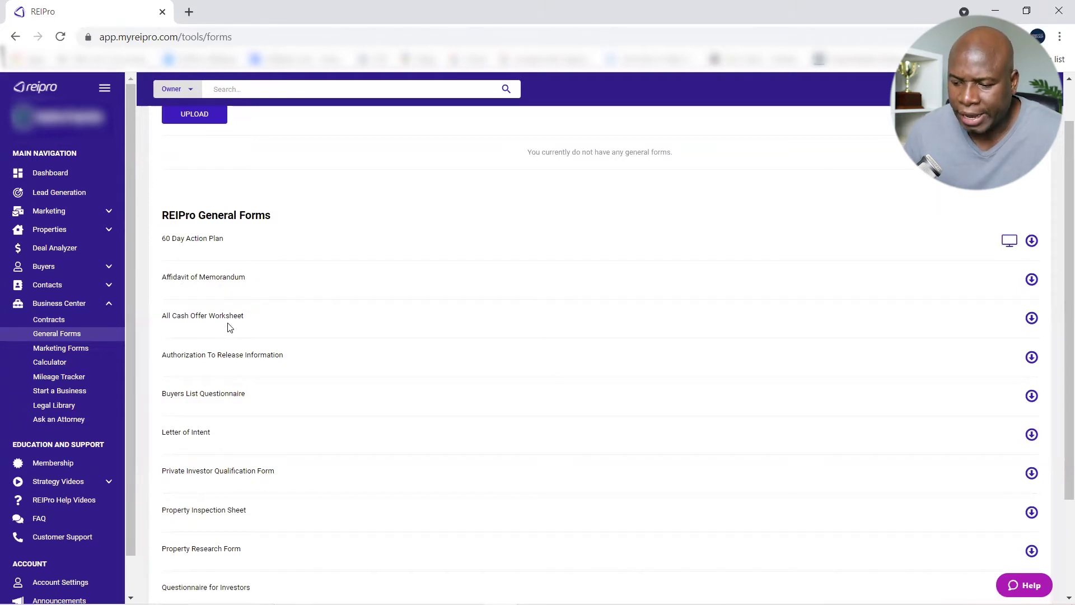
scroll(231, 328, down, 1)
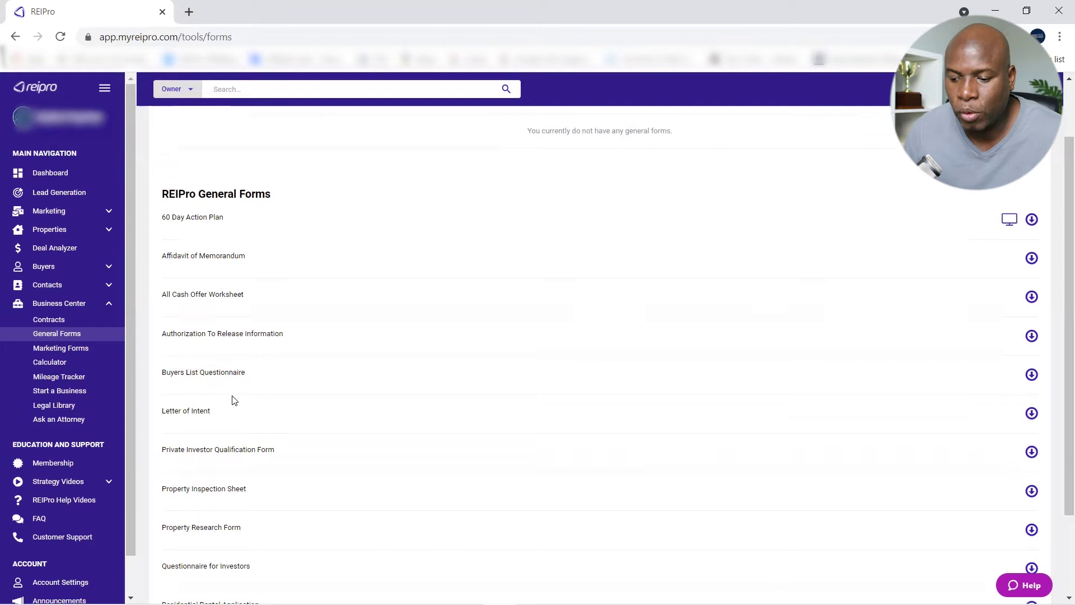
scroll(213, 391, down, 1)
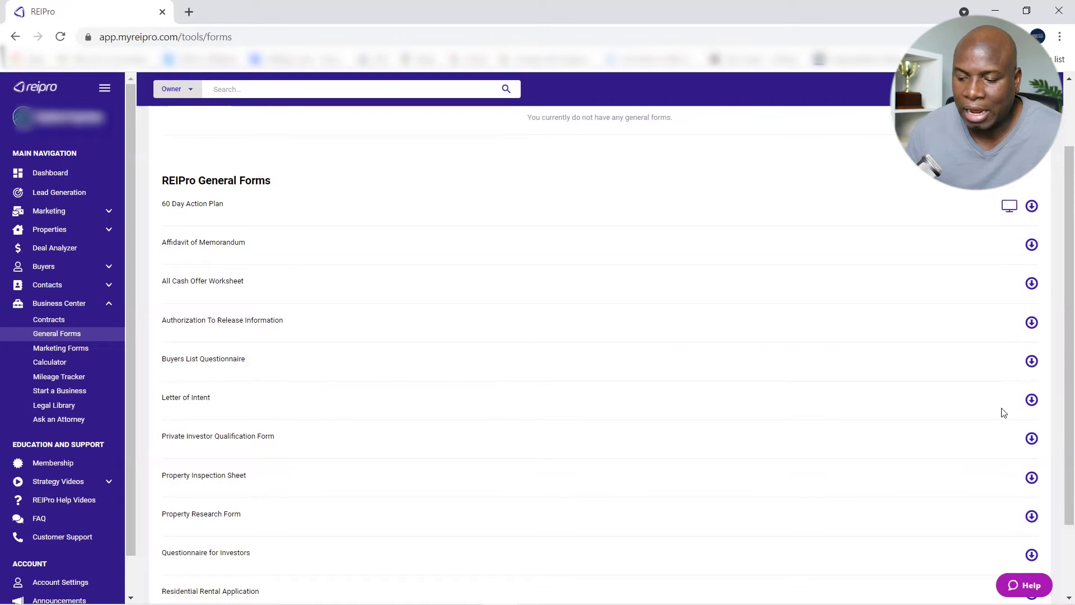
- Examine the Business Center's mortgage calculator, the mileage tracker's new log form and the Start a Business documents
click(56, 364)
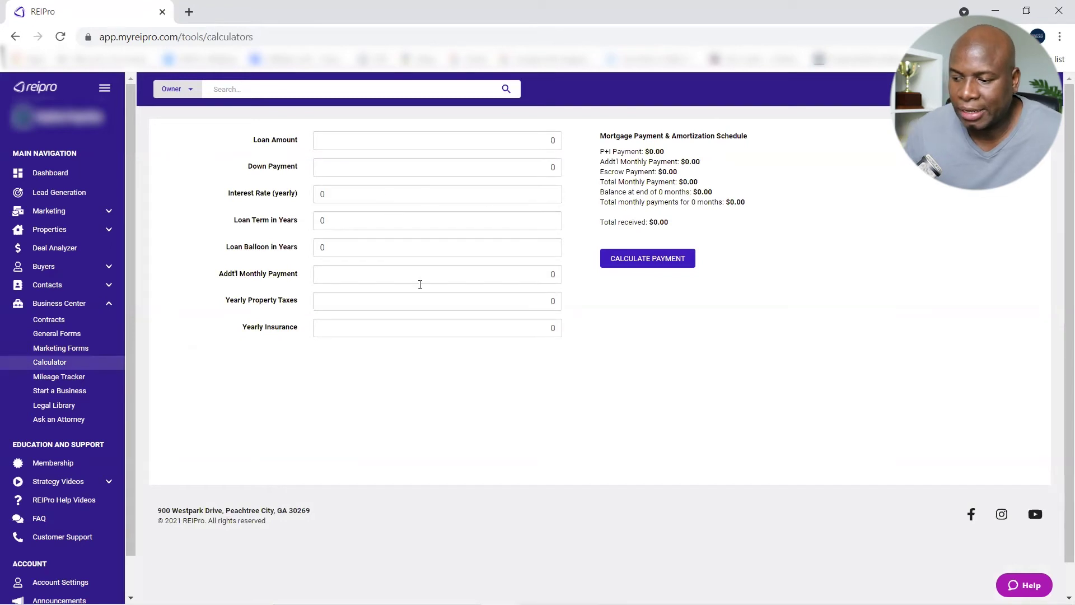
click(75, 379)
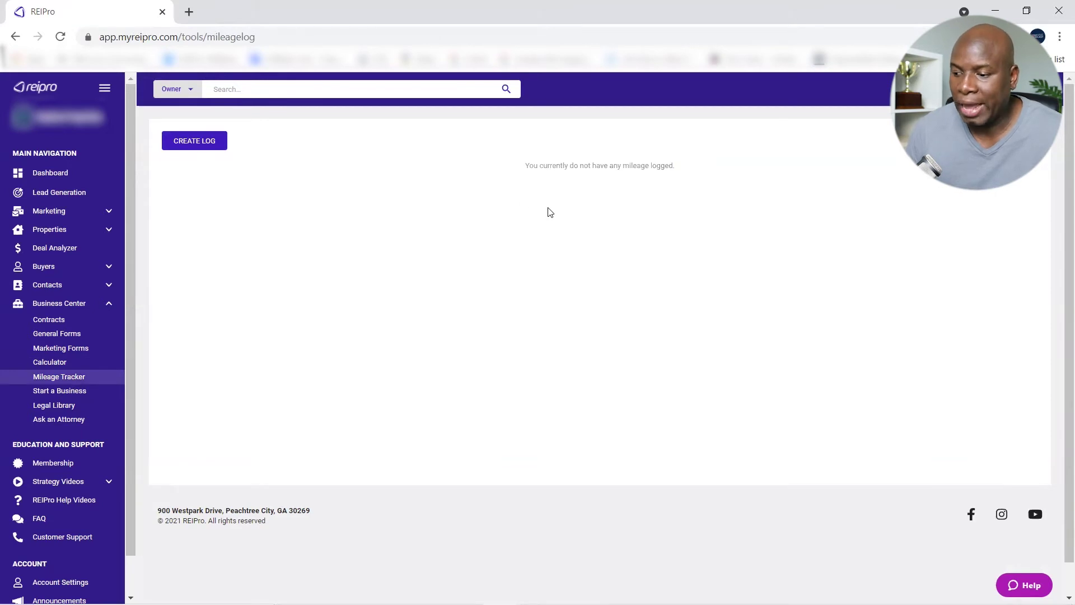
click(202, 140)
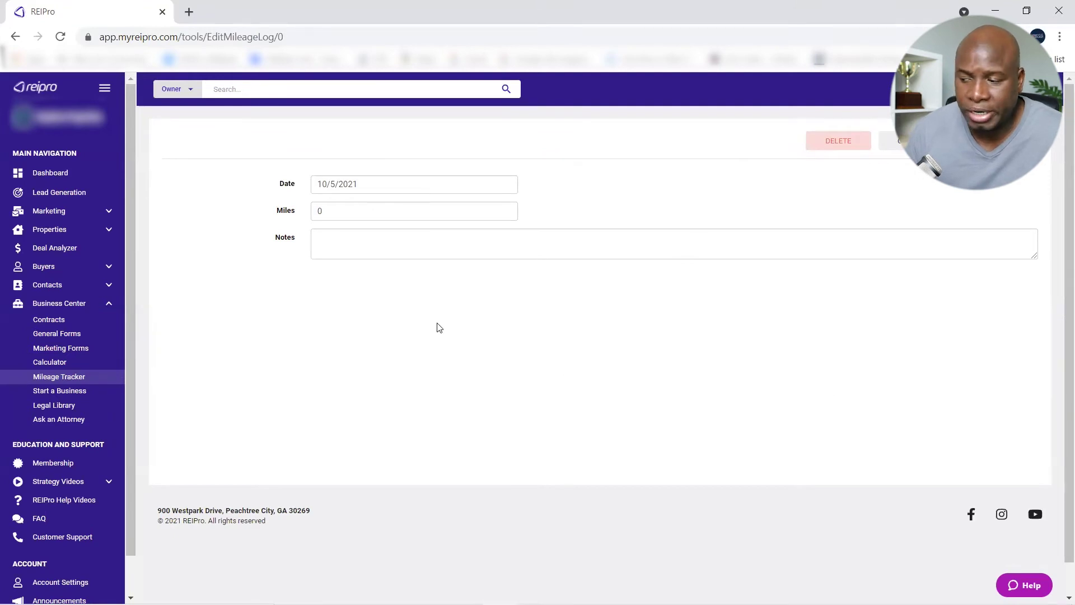
click(80, 393)
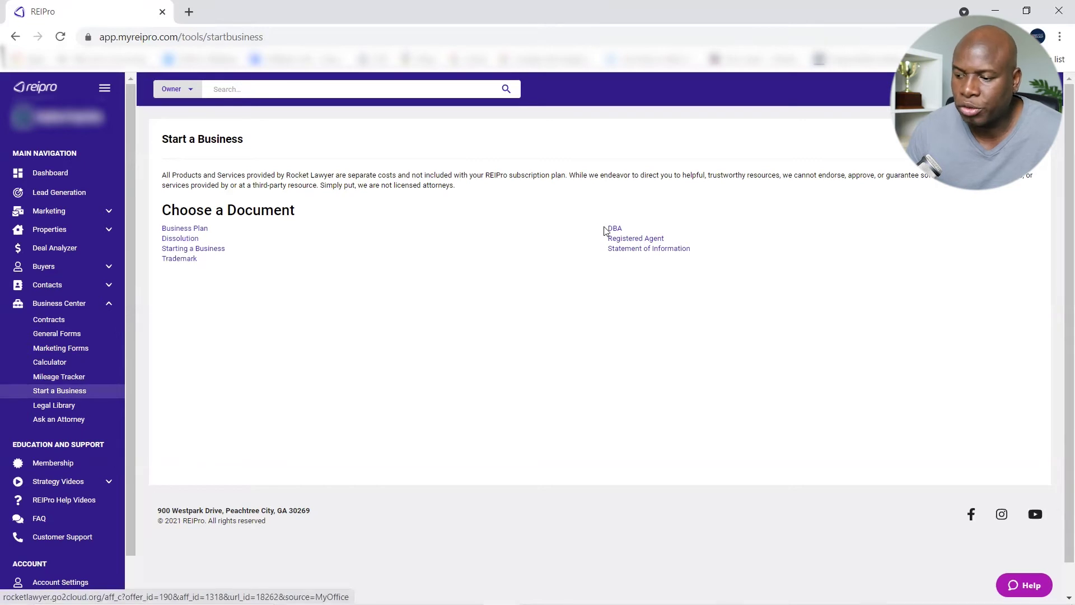
- Open the Legal Library, review Rocket Lawyer's Late Rent Notice page and return to the library
click(58, 407)
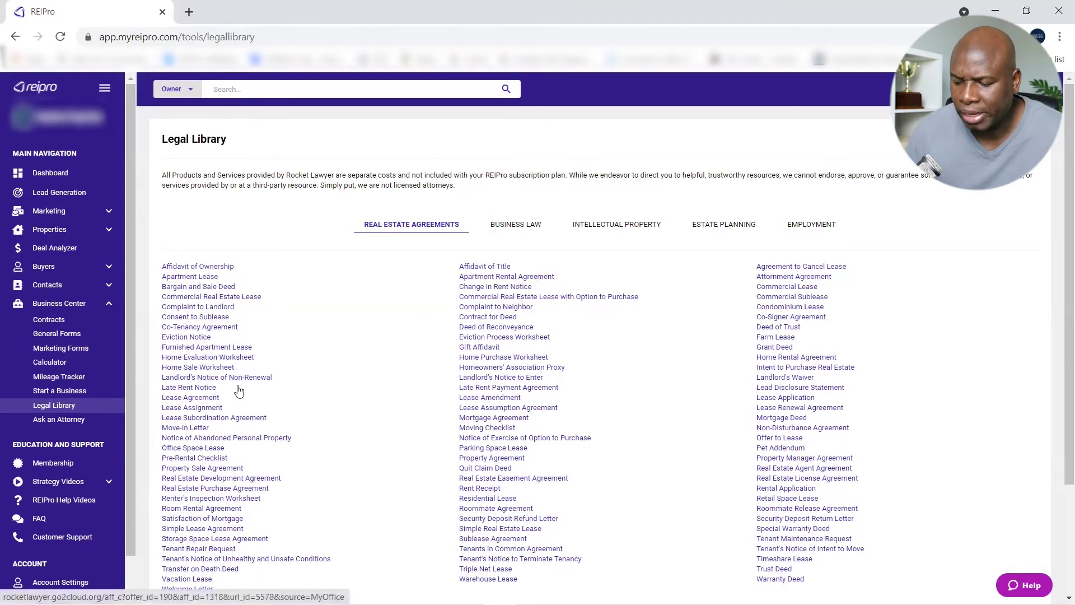
click(504, 286)
scroll(504, 336, down, 3)
scroll(485, 401, down, 4)
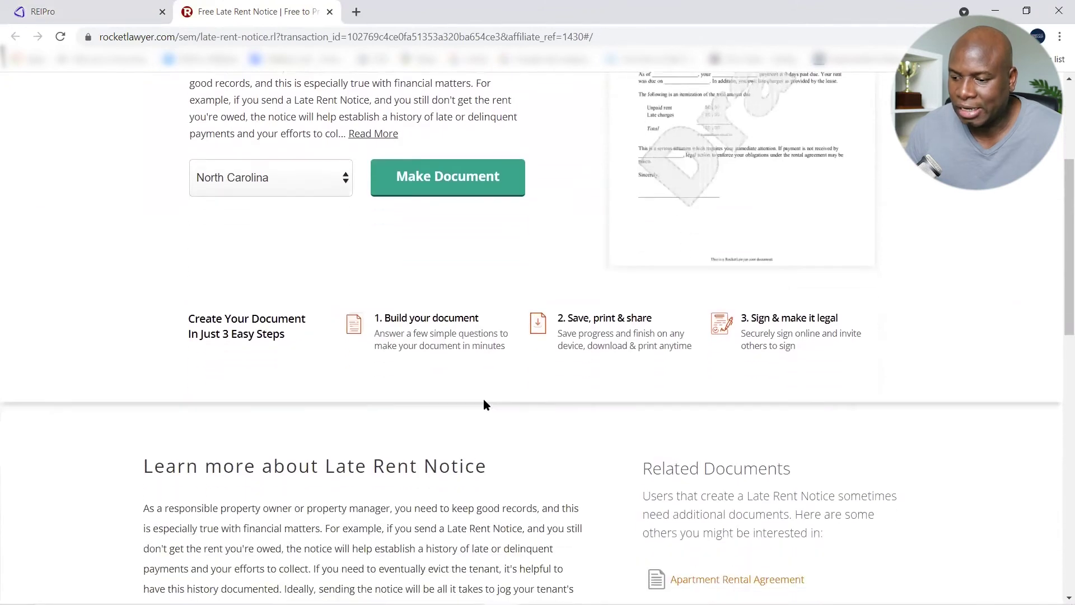
scroll(485, 401, up, 4)
scroll(488, 403, up, 2)
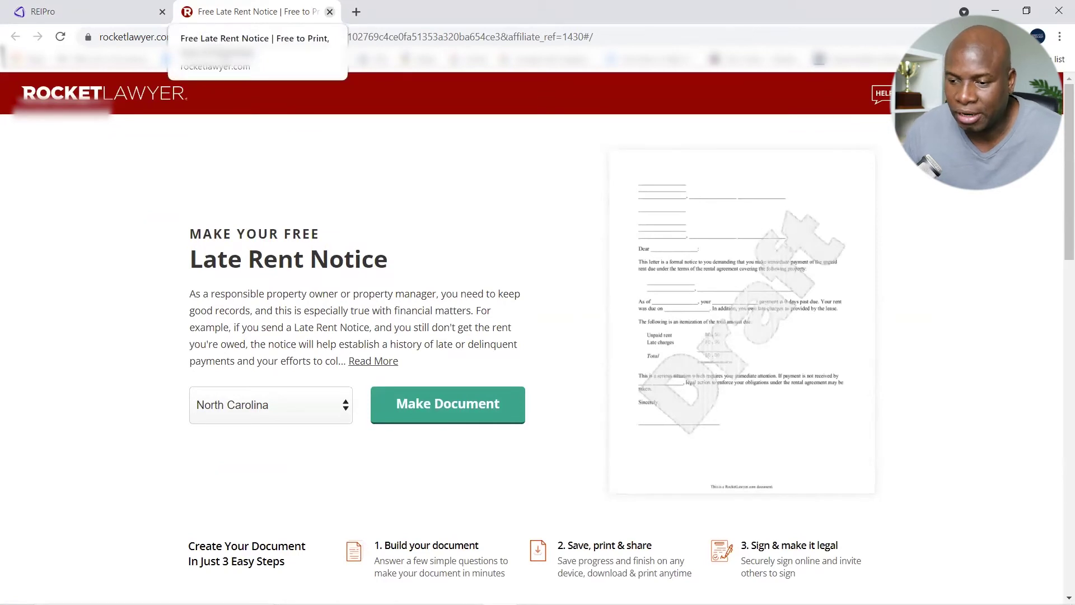
key(ctrl+w)
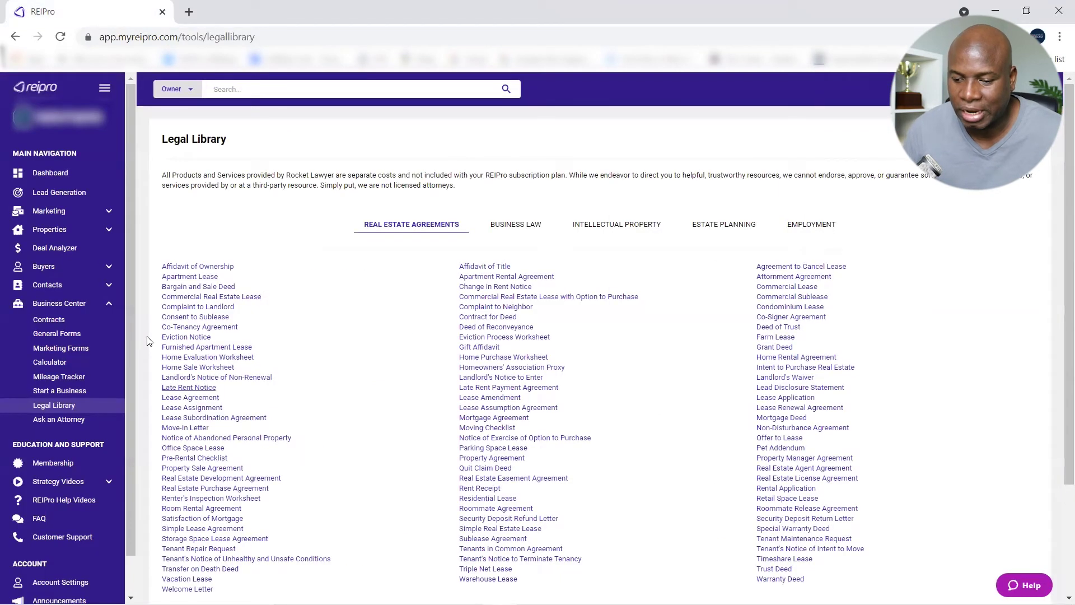
- Collapse the Business Center section, open the My Buyers list and select all buyers
click(109, 307)
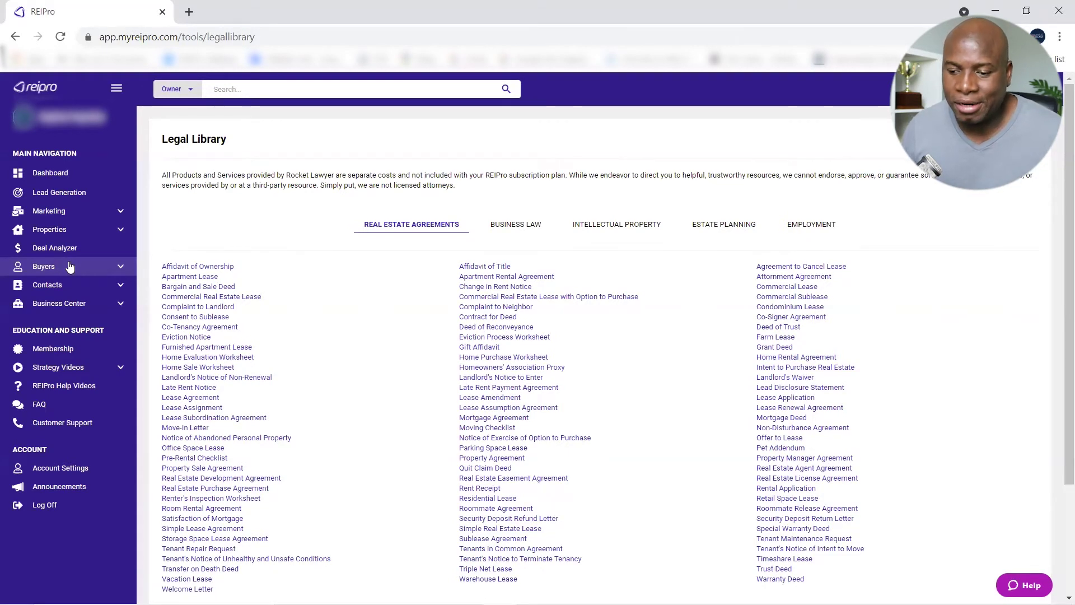
click(69, 266)
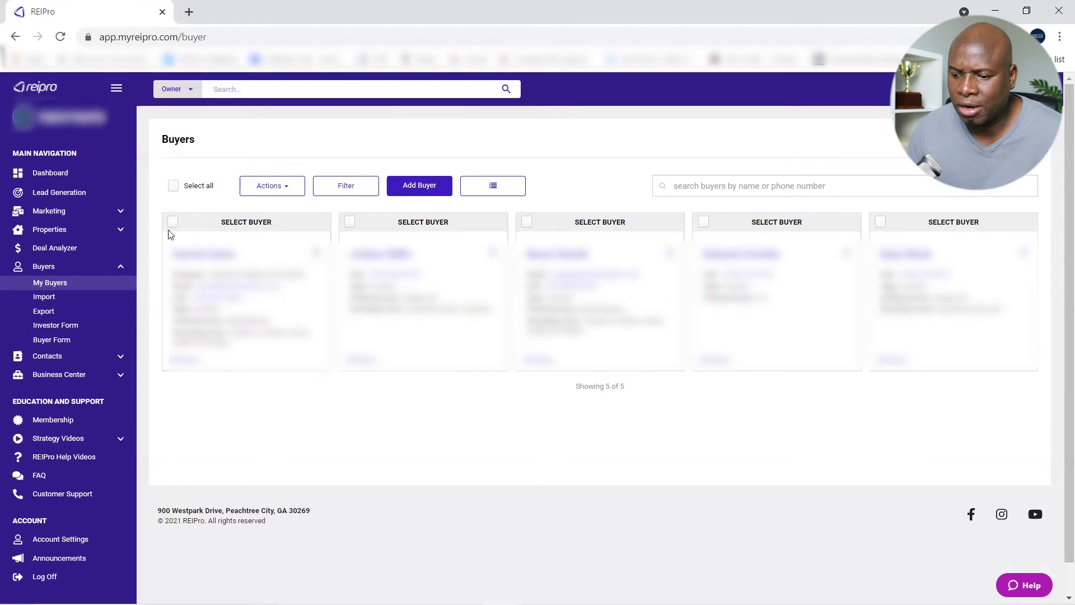
click(173, 187)
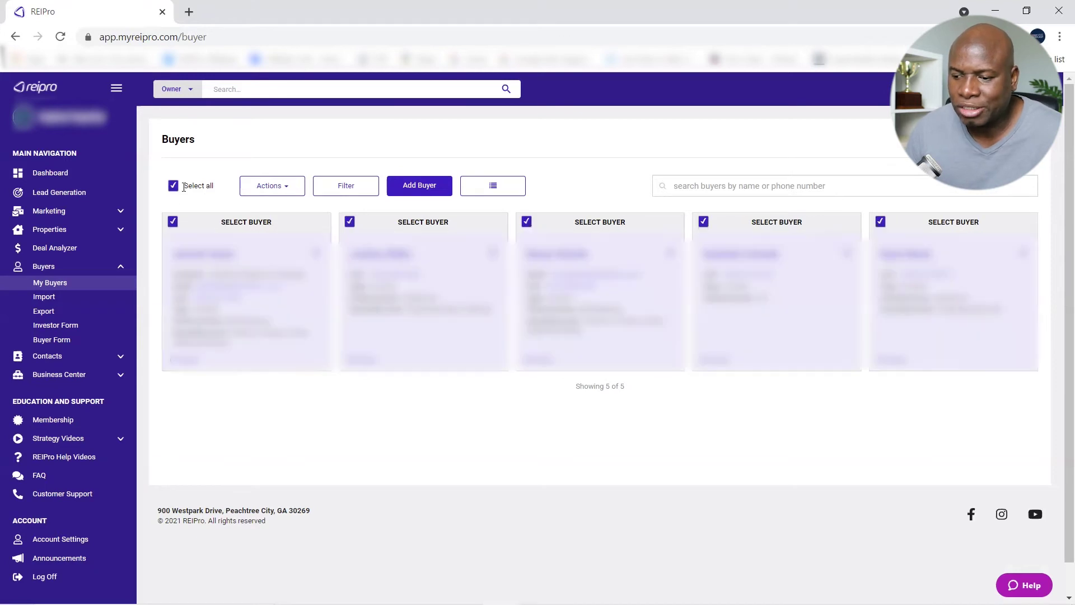
- Examine the Email Buyers form for the selected buyers and close it without sending
click(283, 187)
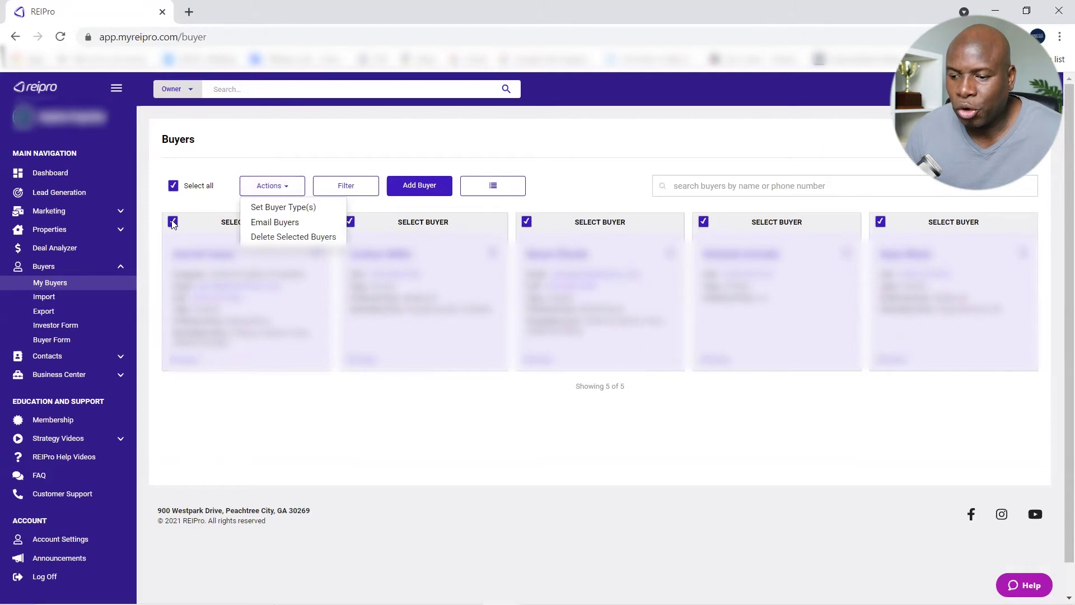
click(274, 222)
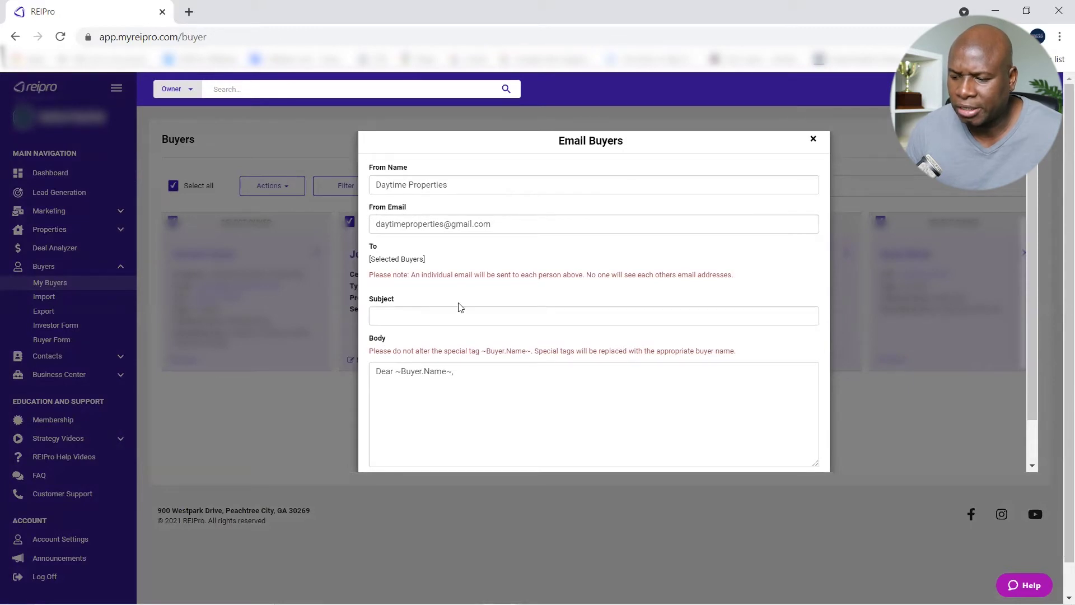
scroll(494, 358, down, 1)
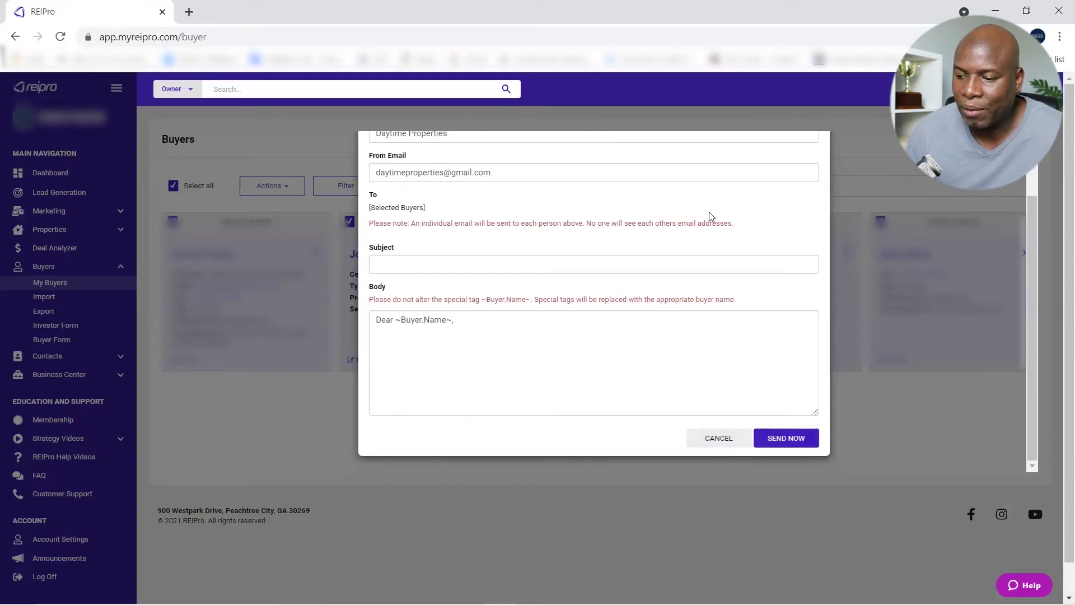
scroll(620, 336, up, 2)
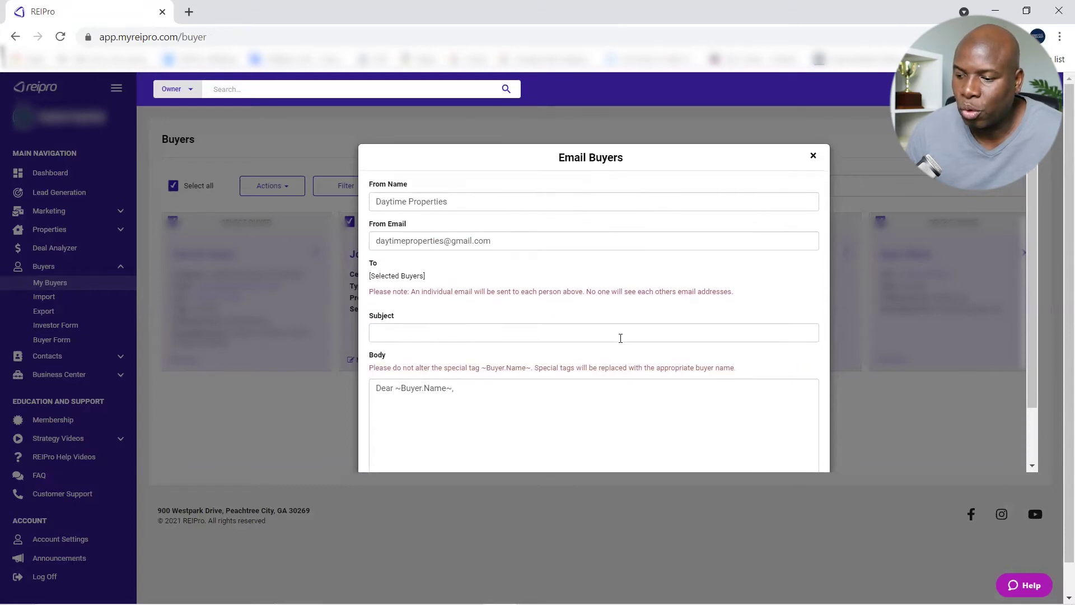
click(813, 158)
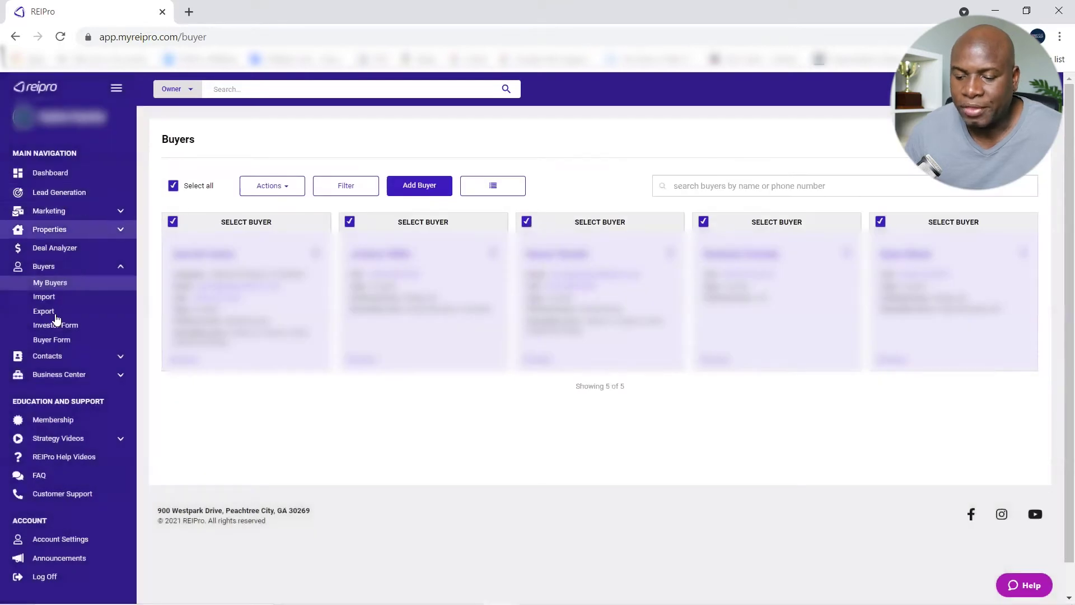
- Collapse the Buyers section and open the Deal Analyzer to read the DEALPro overview
click(119, 270)
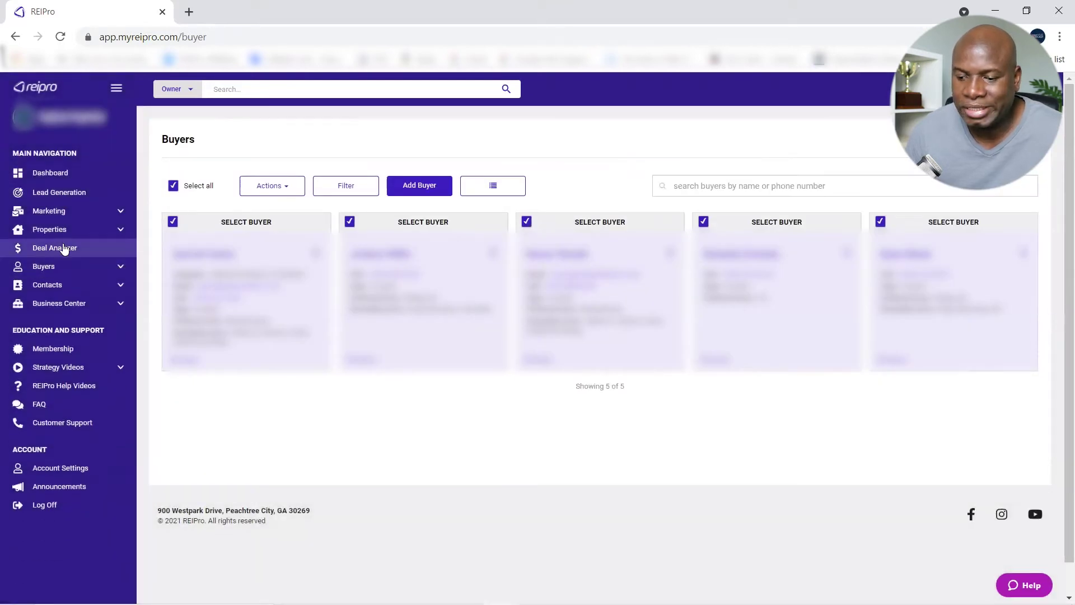
click(69, 248)
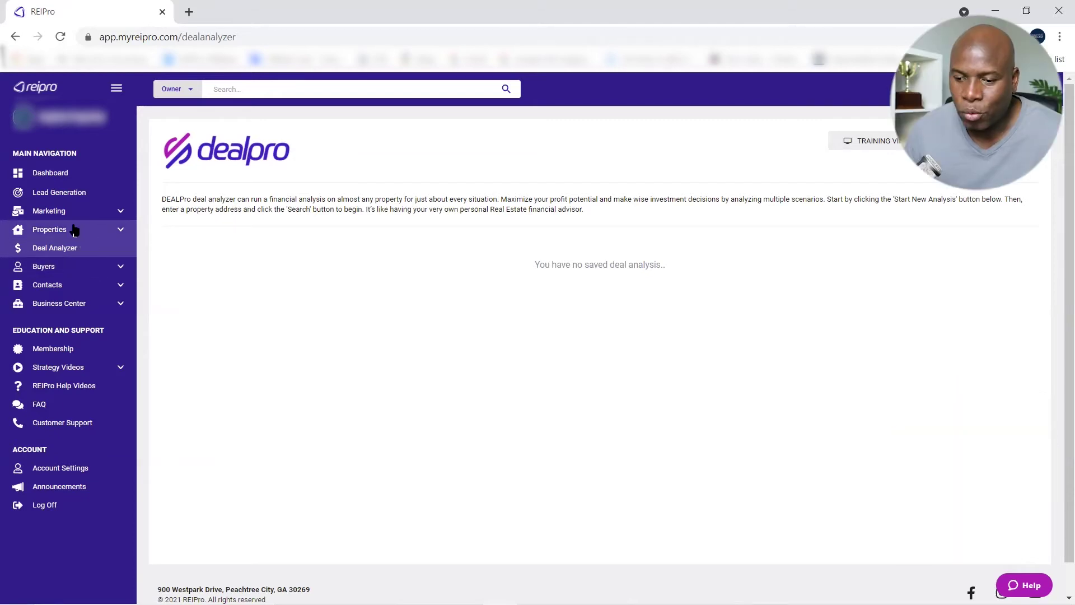
- Open Lead Generation, look up location suggestions for "mobile" under the Vacant lead type and clear the search text
click(74, 195)
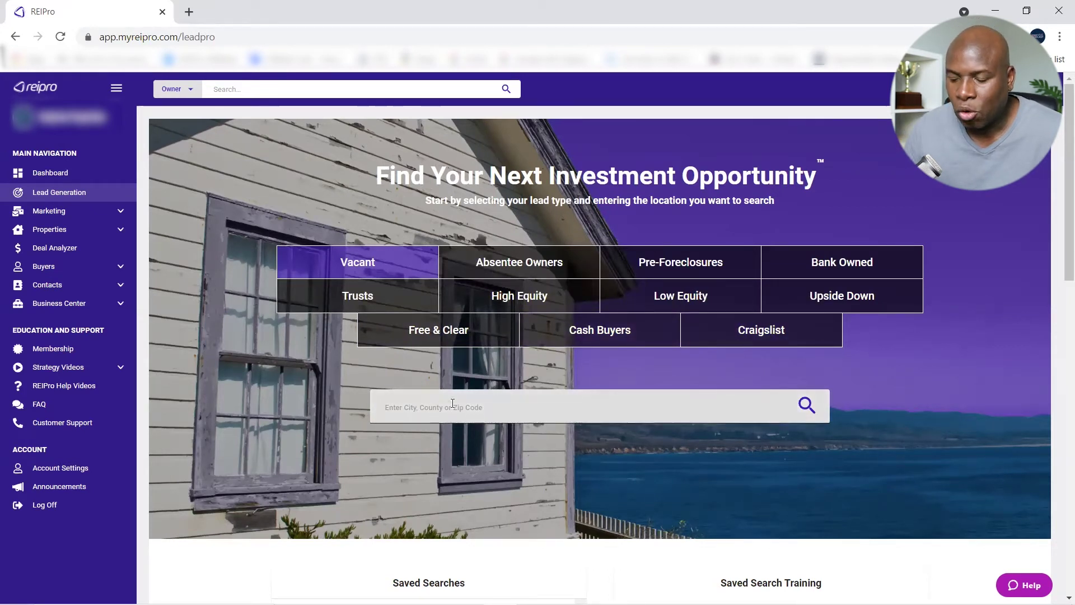
click(404, 408)
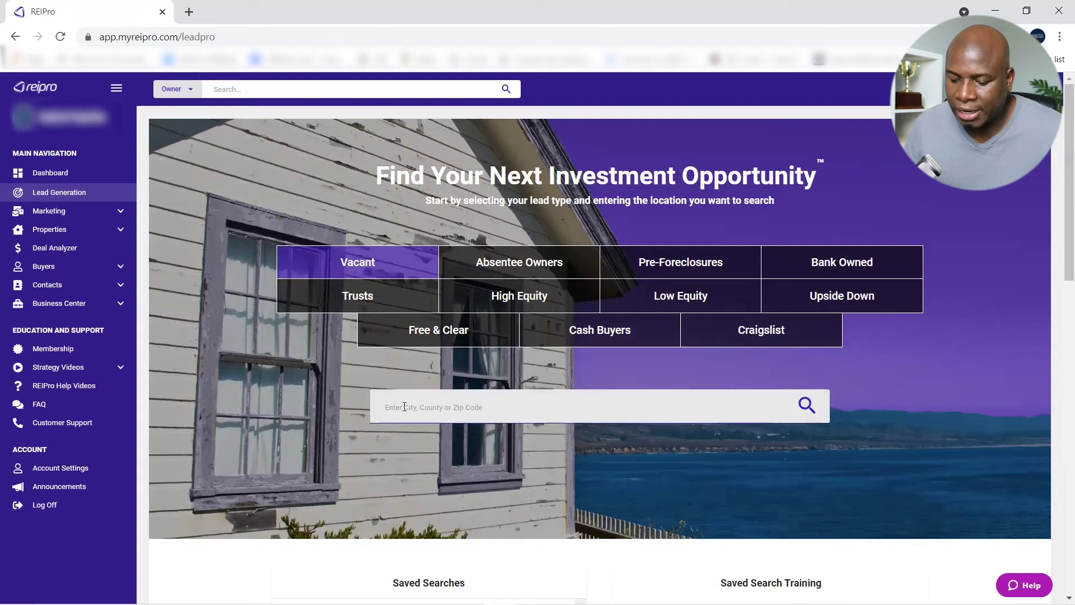
text(mobile)
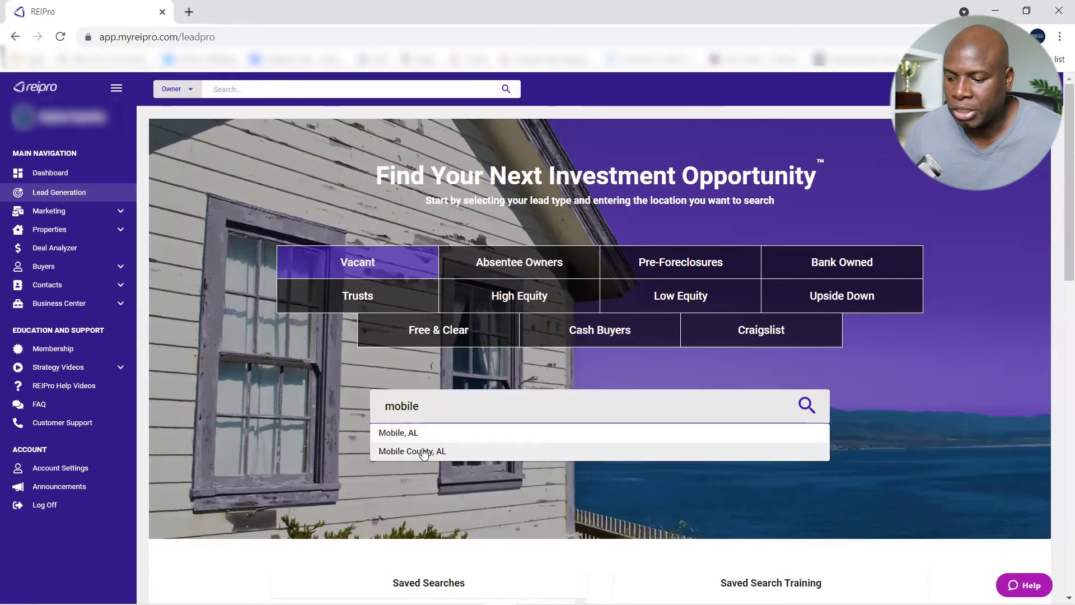
drag(421, 406, 376, 410)
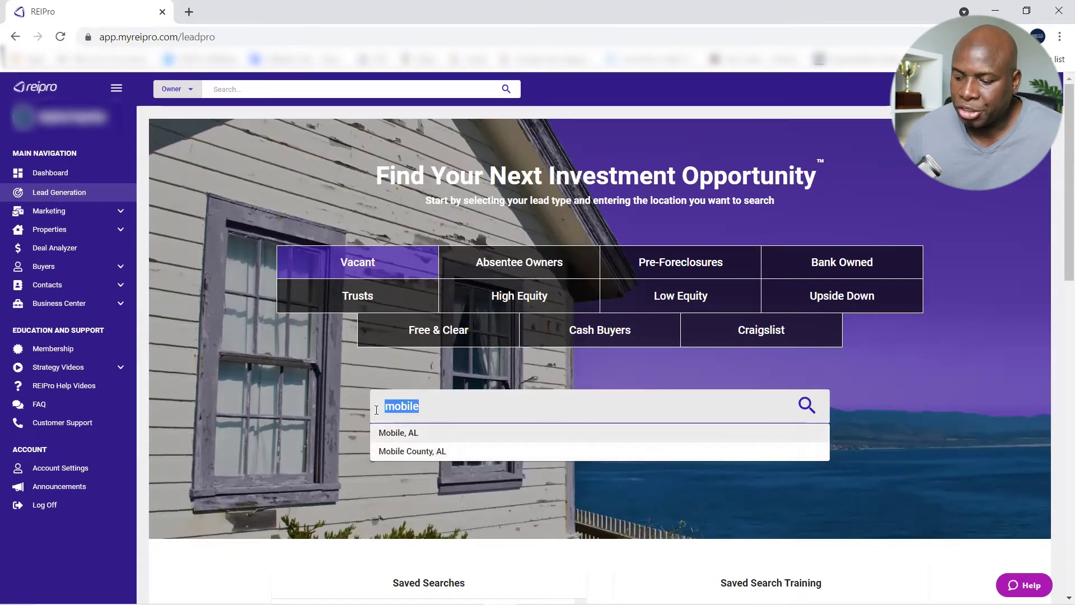
key(BackSpace)
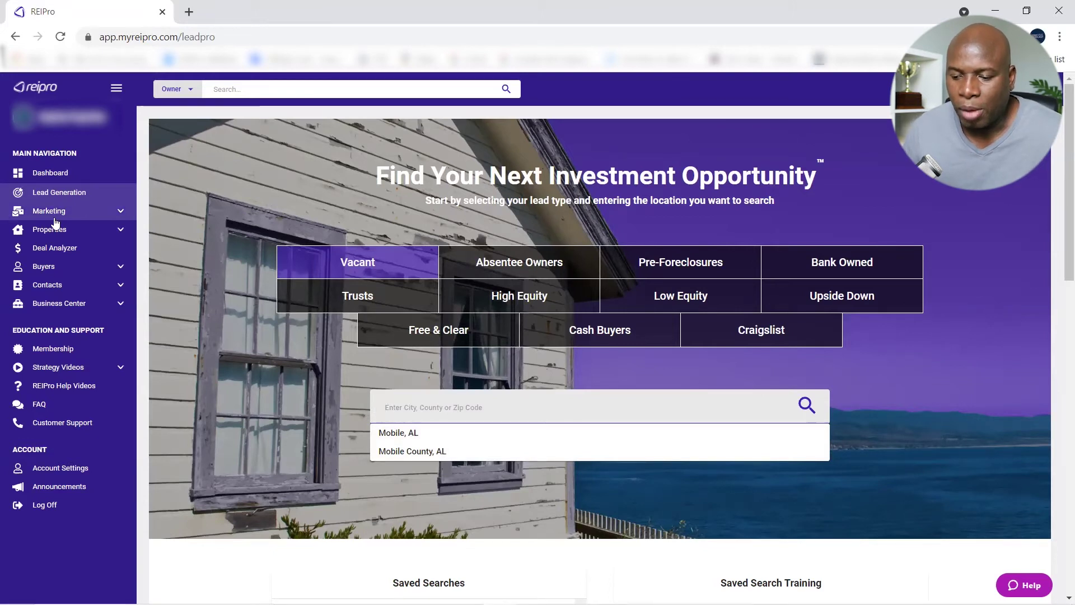
- Expand the Marketing section and open the list of all campaigns
click(122, 217)
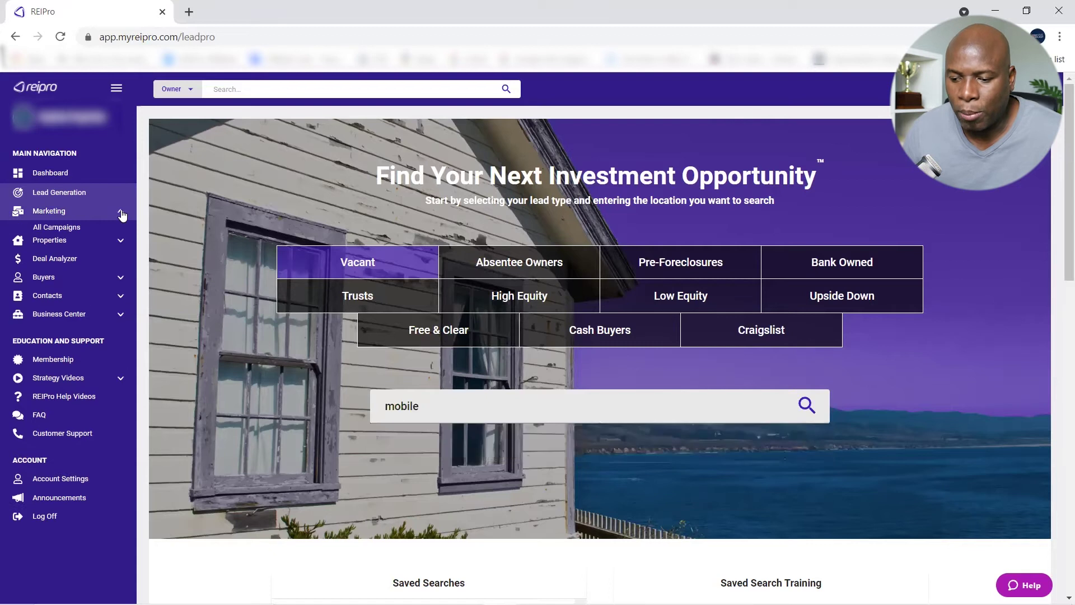
click(62, 228)
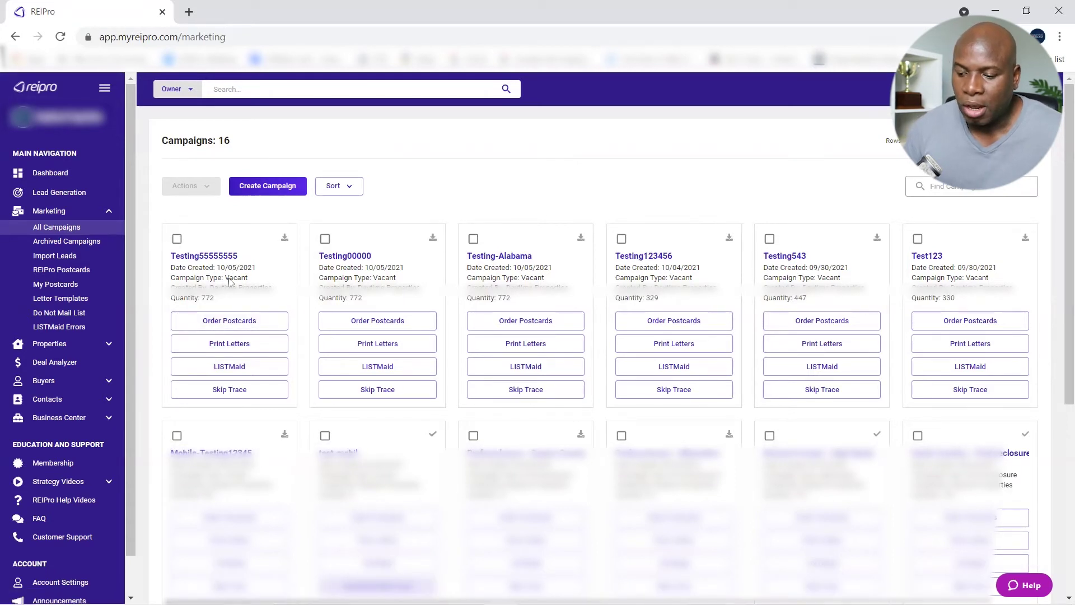
- Examine the LISTMaid service and postcard order pages for the Testing55555555 campaign, returning to the campaign list
click(233, 367)
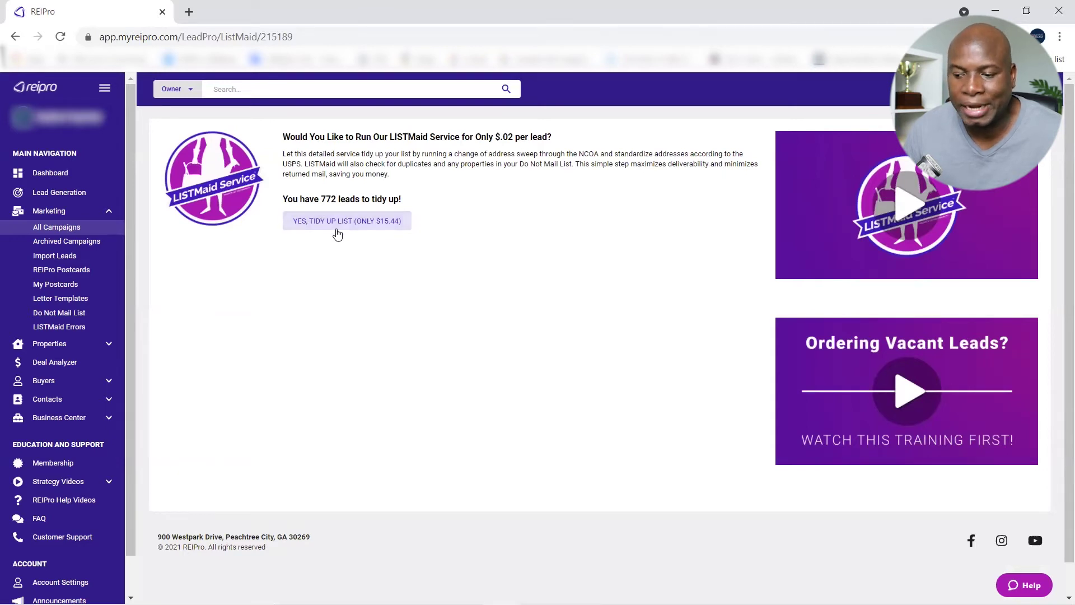
click(16, 37)
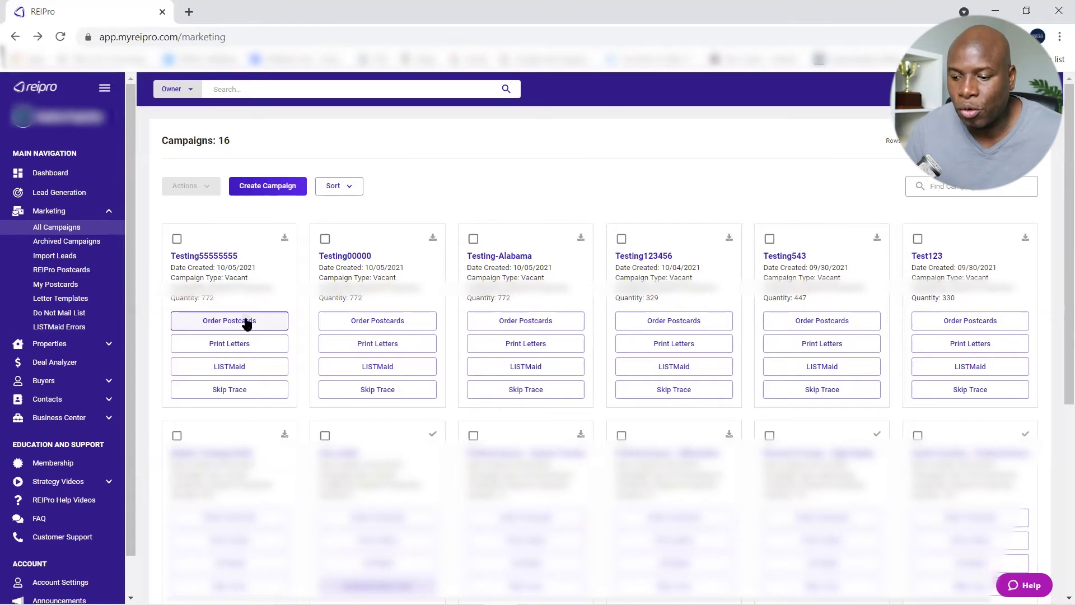
click(247, 324)
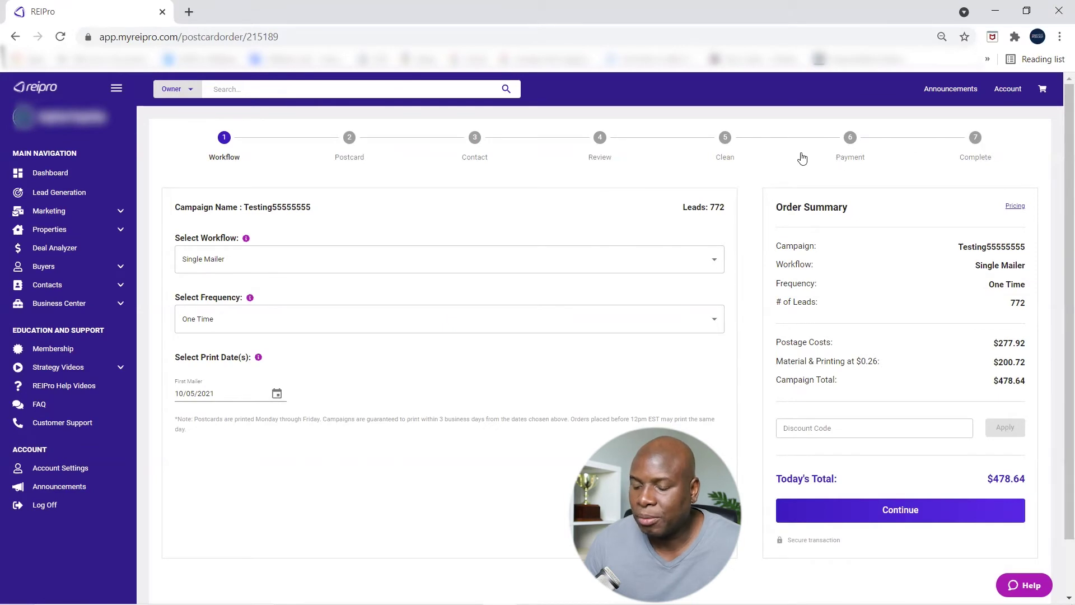
click(16, 37)
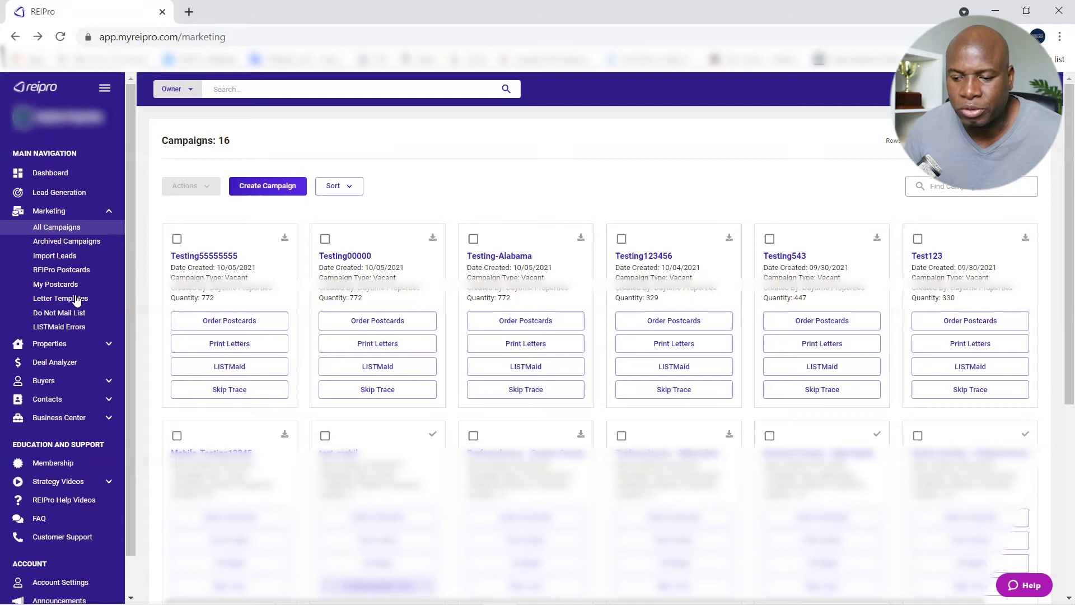
- Collapse the Marketing section, open Lead Generation and search for Vacant leads in Mobile County, AL
click(106, 213)
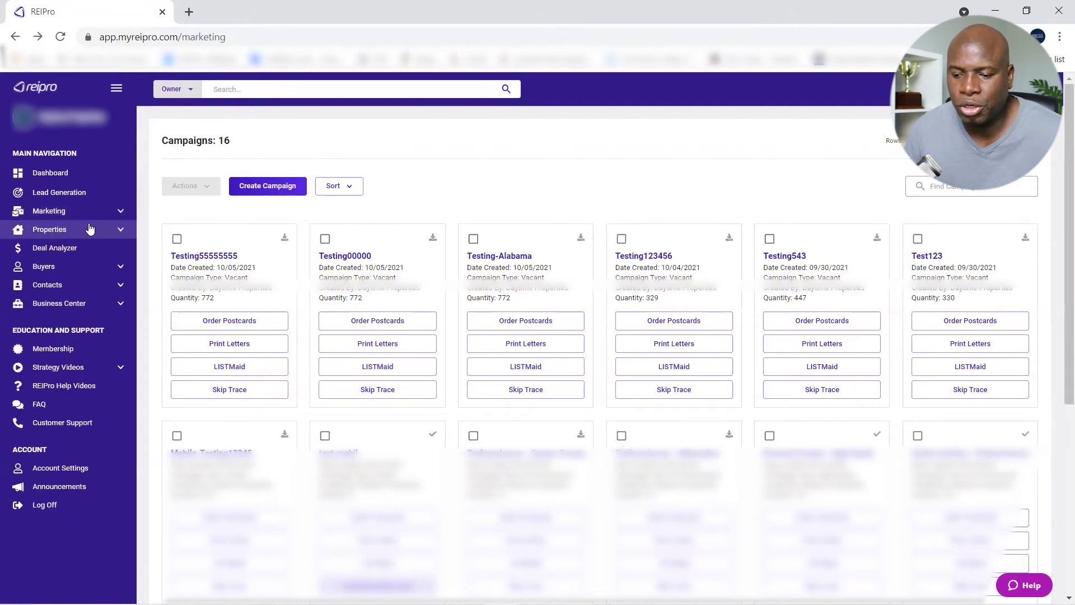
click(85, 195)
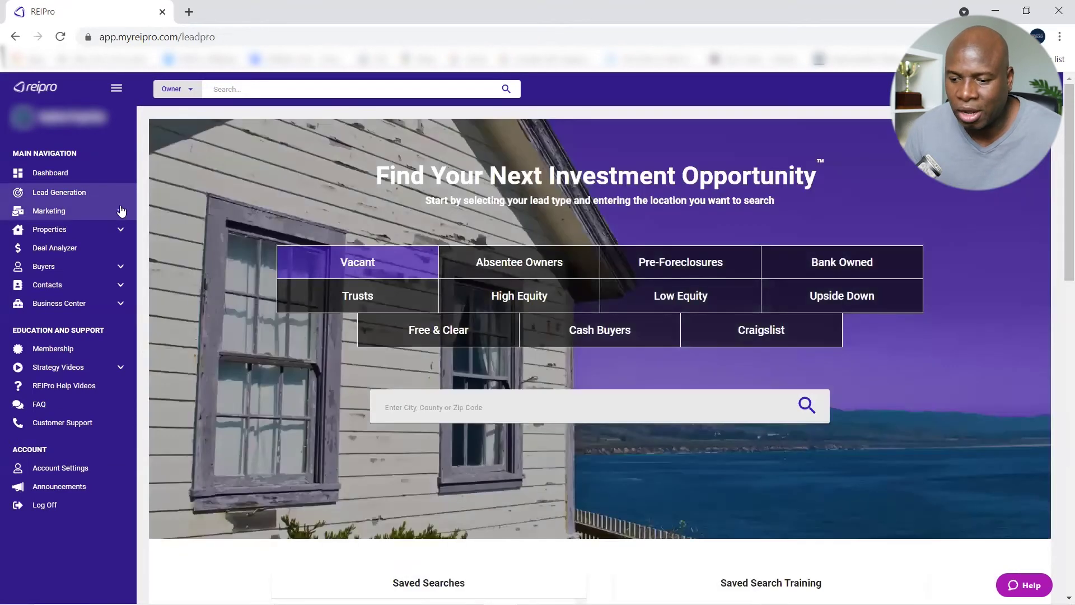
click(419, 398)
text(mobile)
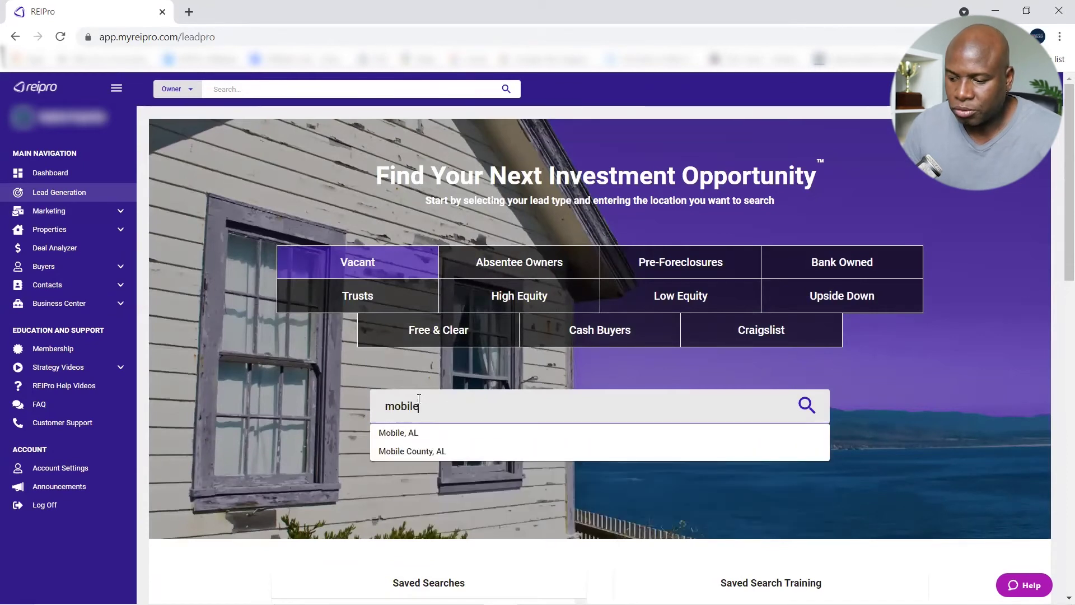
click(428, 452)
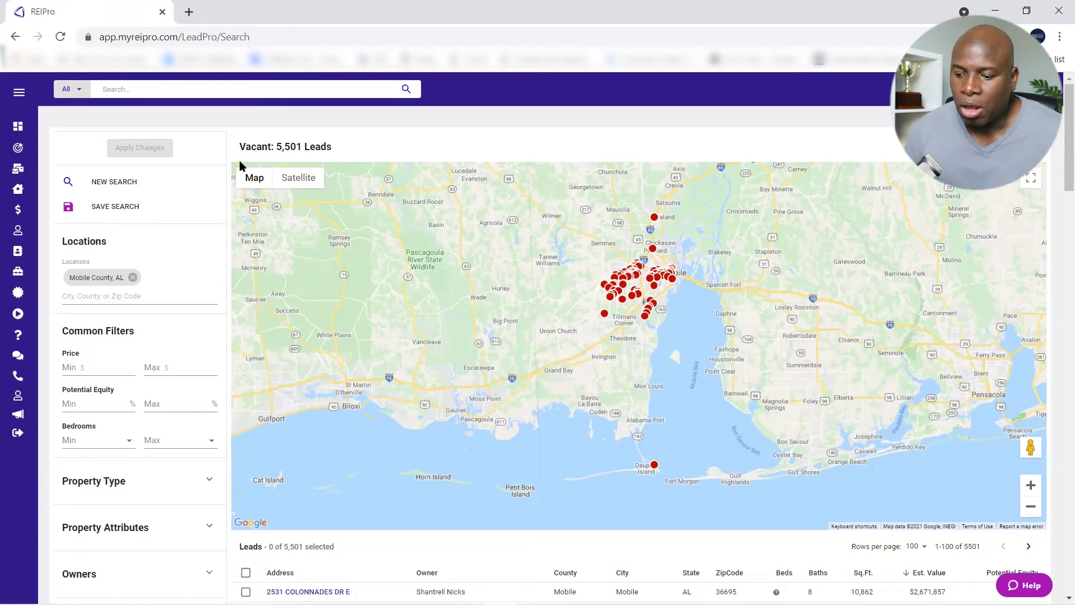
- Add Broward County, FL as a second search location and remove it again
scroll(134, 199, down, 2)
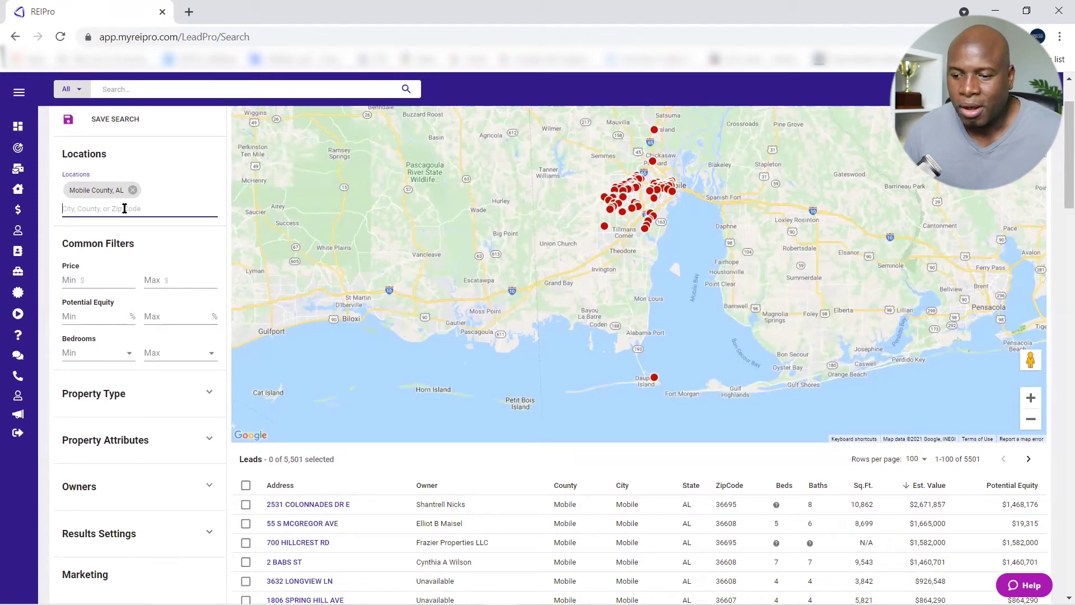
text(b)
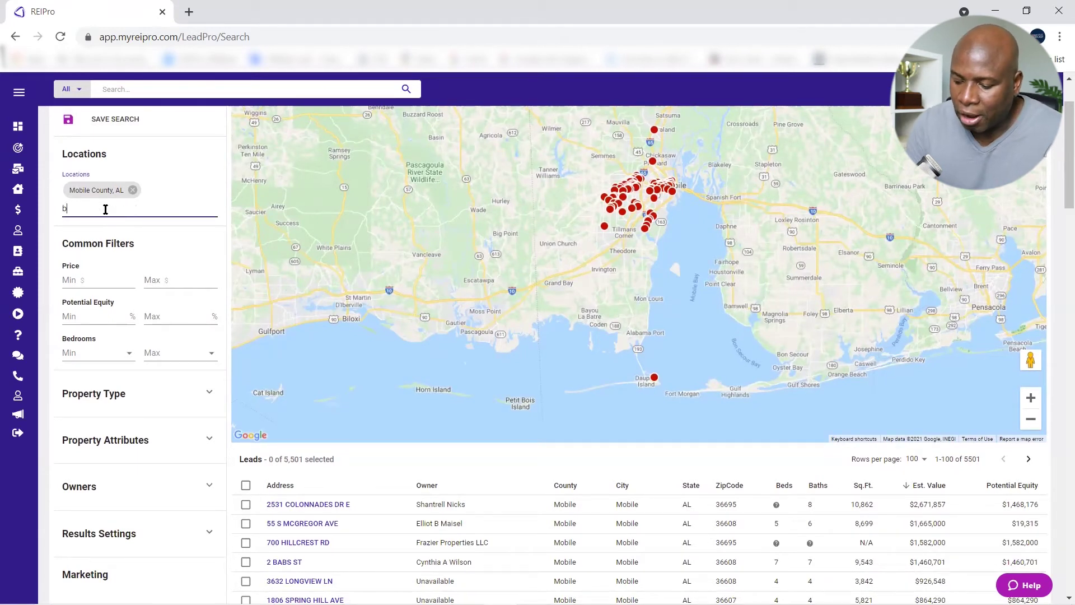
text(ro)
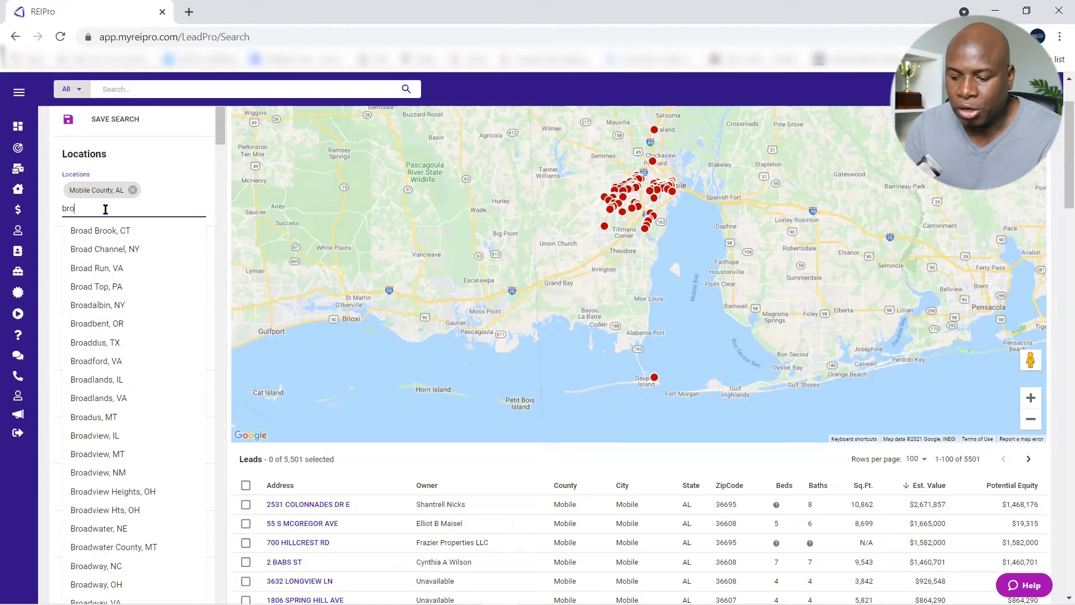
text(ward)
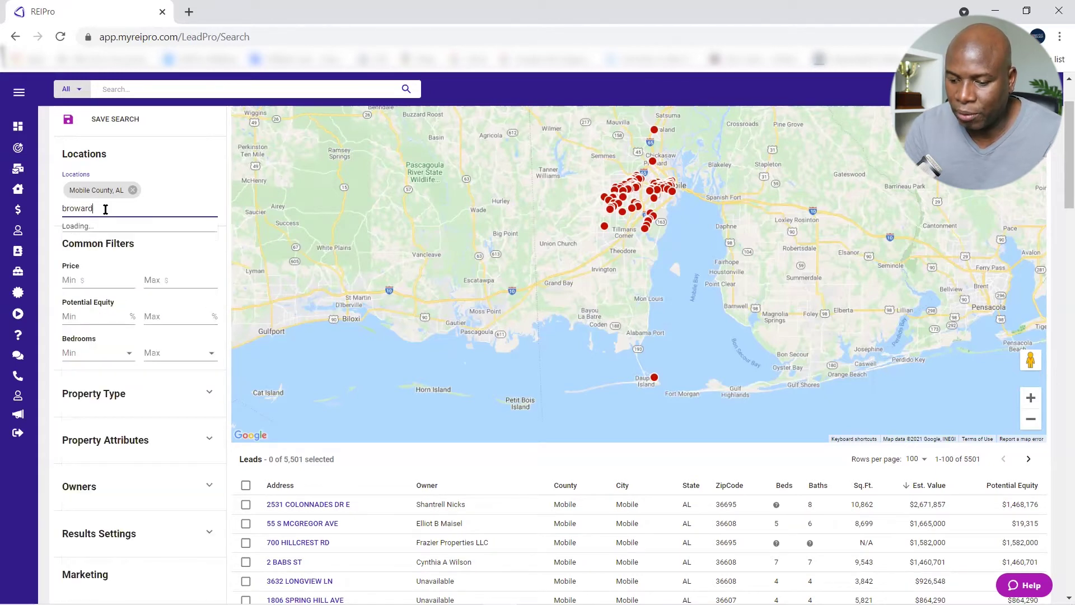
click(135, 231)
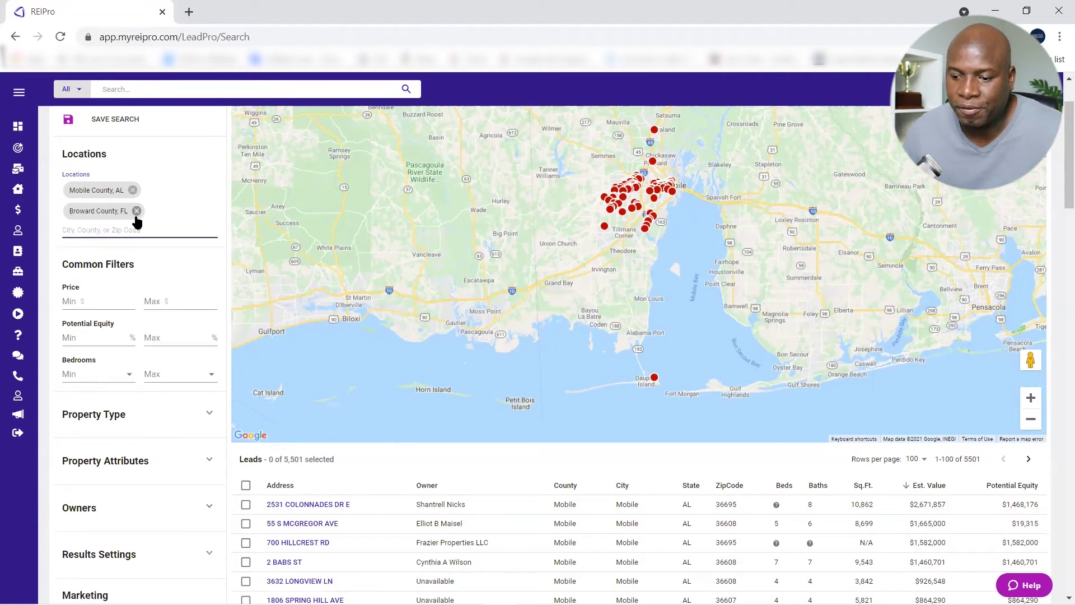
click(136, 211)
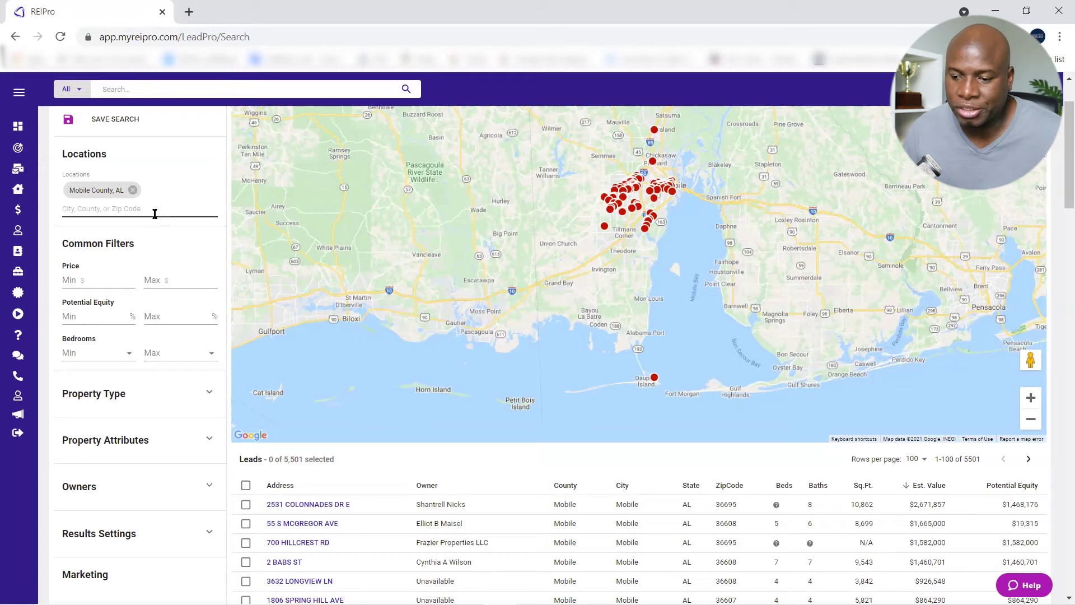
- Set the minimum potential equity filter to 60%
scroll(142, 211, down, 3)
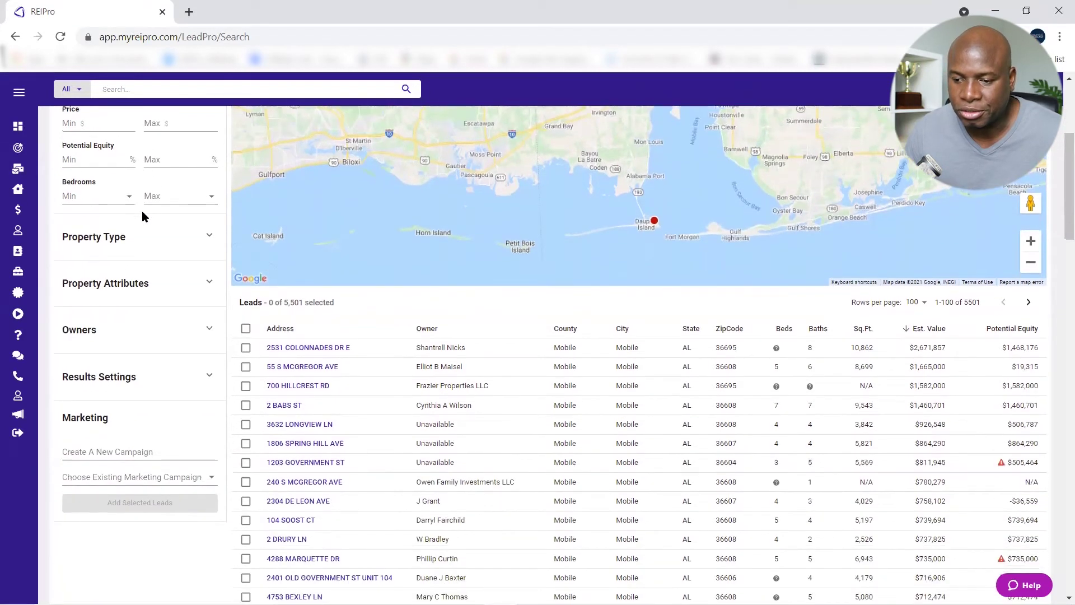
scroll(142, 211, up, 1)
click(93, 176)
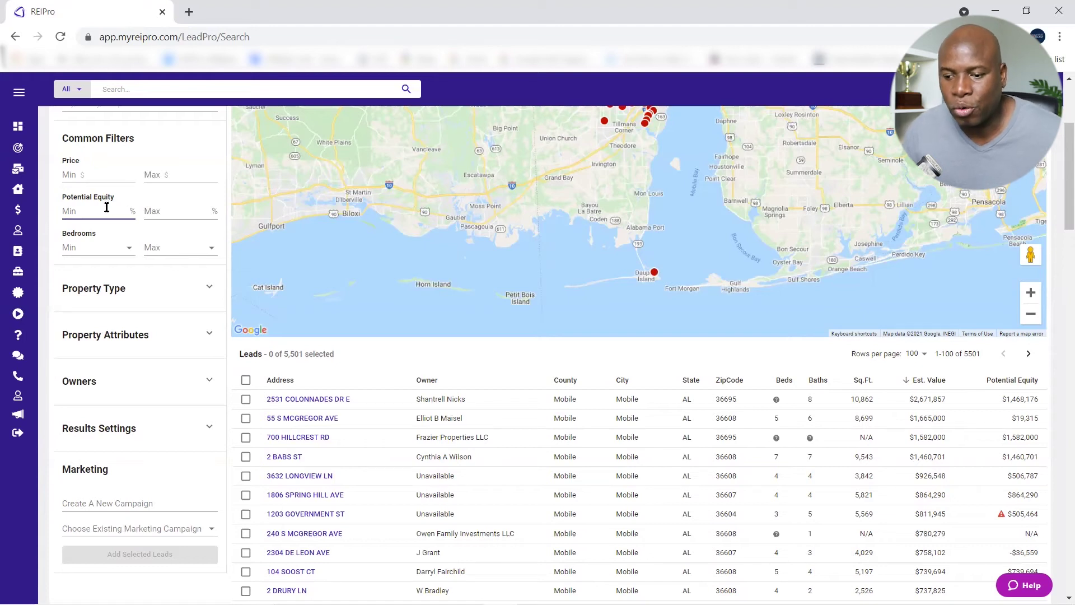
click(134, 213)
text(60)
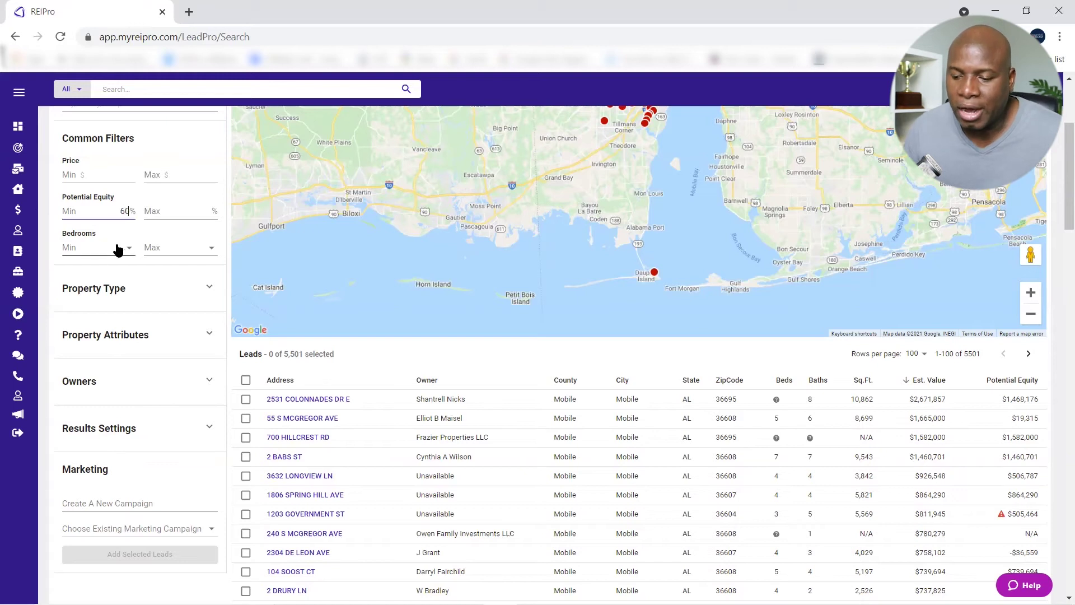
- Expand the residential options of the Property Type filter and deselect all residential types
scroll(140, 248, down, 1)
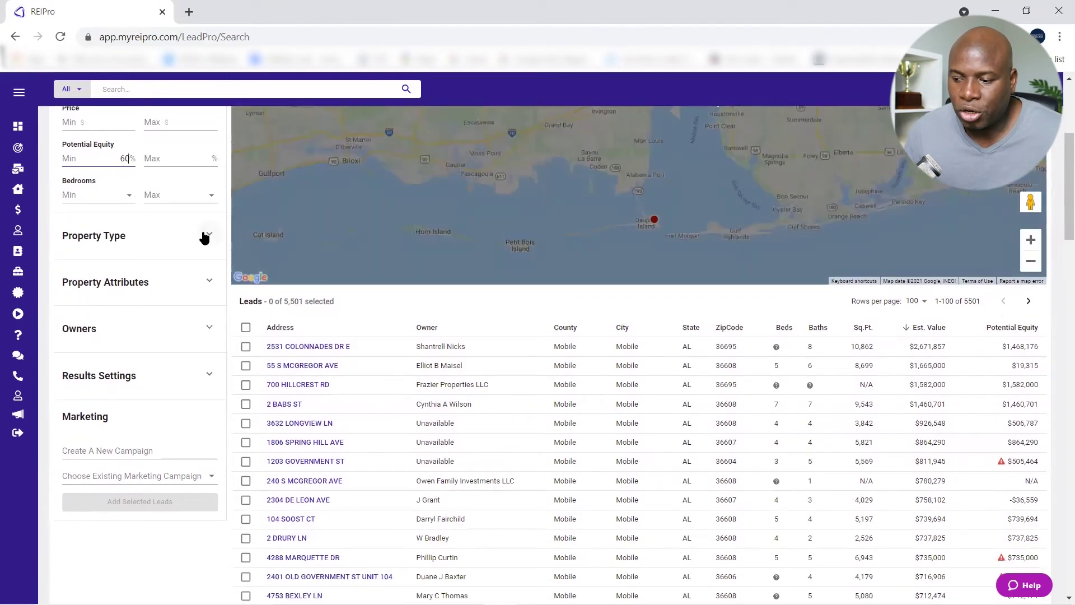
click(204, 236)
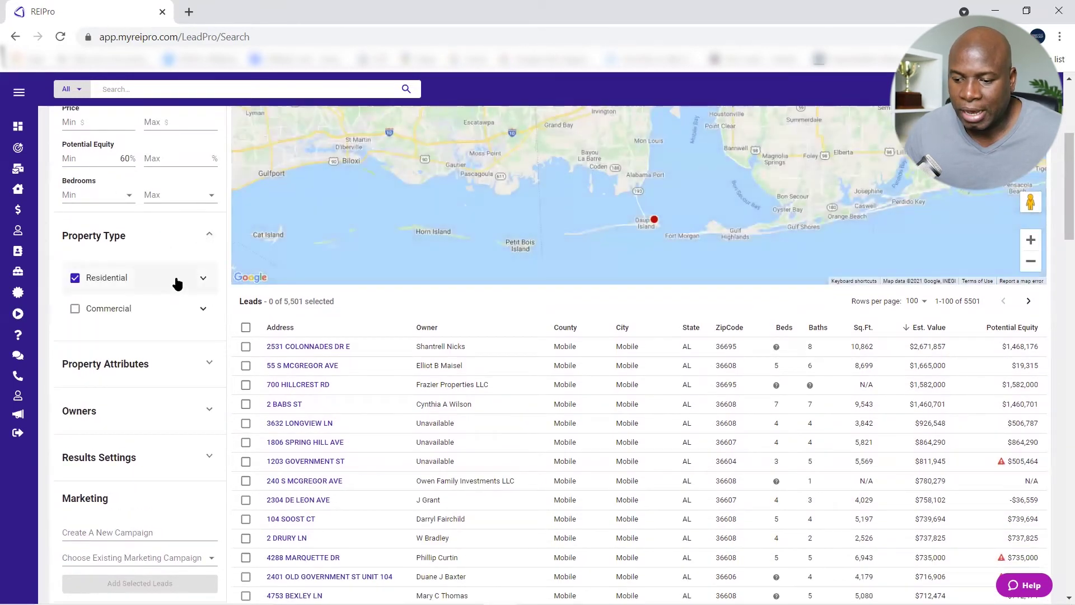
click(177, 284)
scroll(125, 283, down, 2)
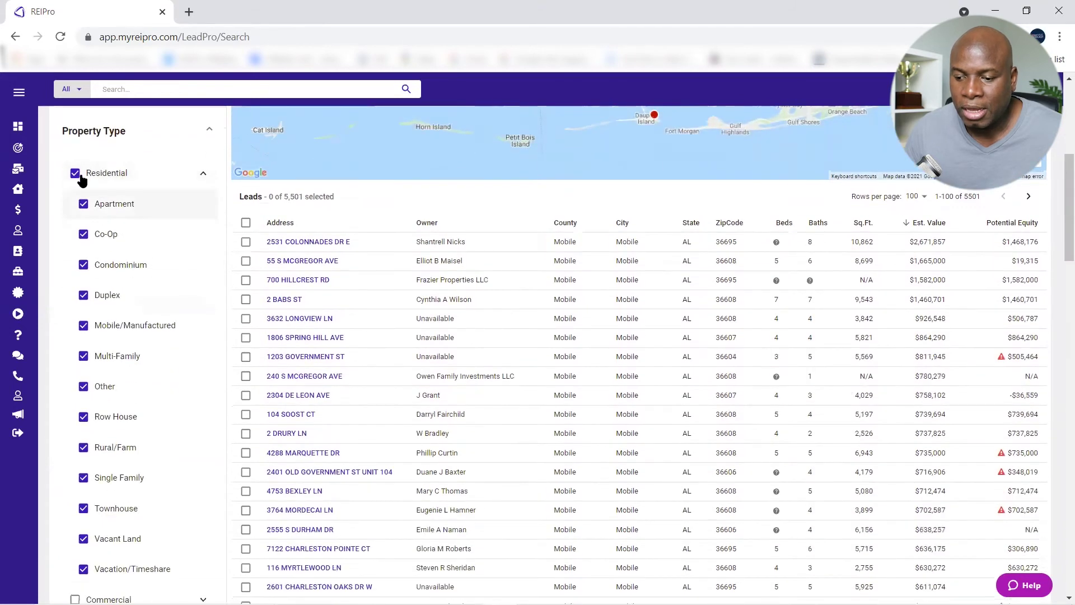
click(82, 177)
scroll(139, 259, down, 1)
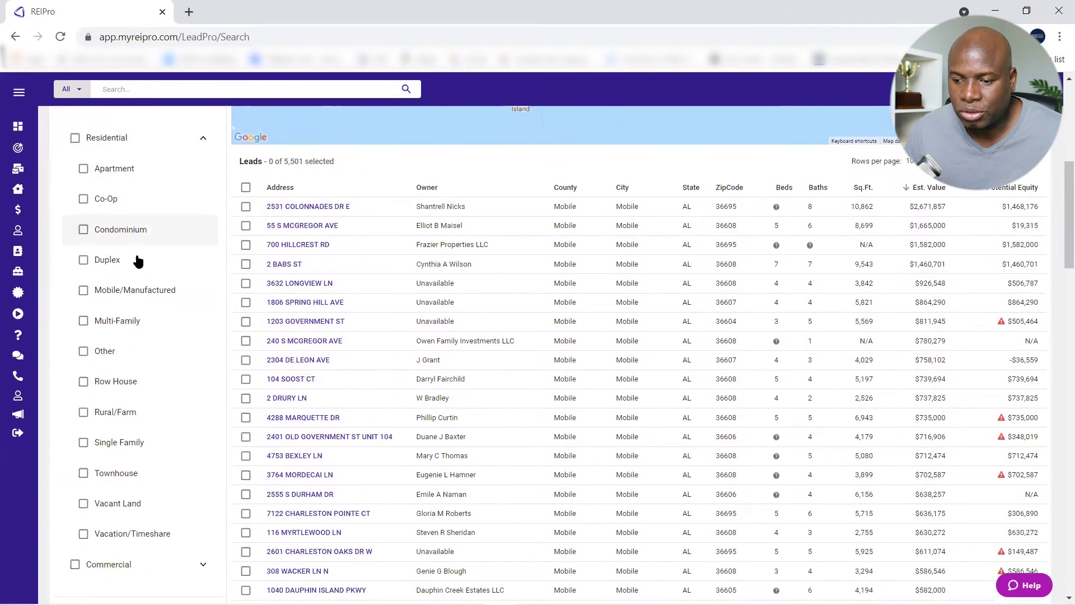
scroll(138, 261, up, 1)
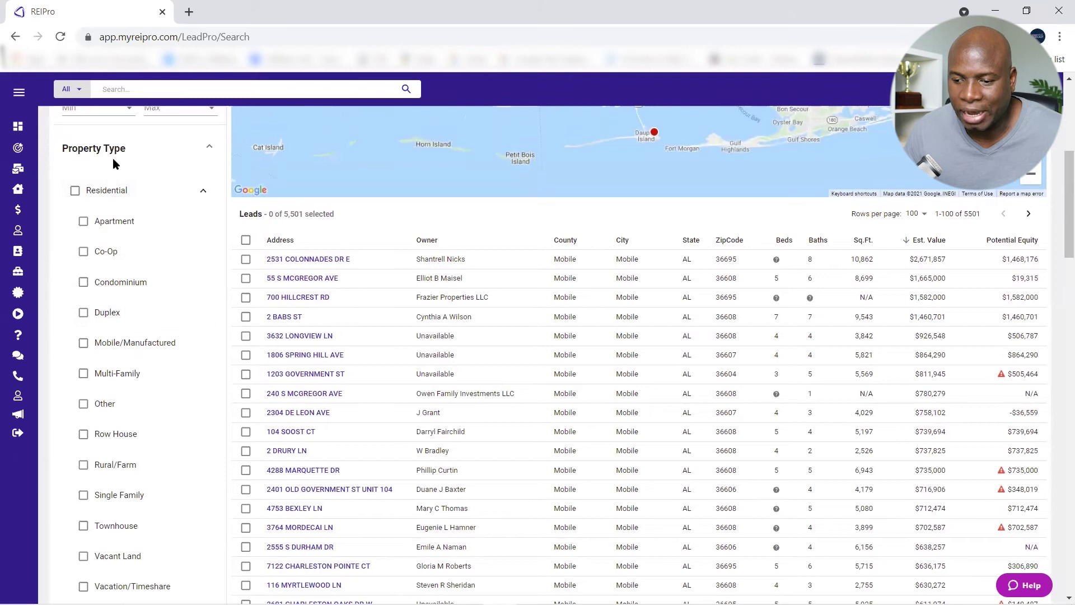
scroll(116, 168, down, 1)
scroll(117, 189, up, 1)
- Include only Duplex, Multi-Family, Single Family and Townhouse as residential types, and collapse the Property Type filter
click(86, 296)
scroll(106, 385, down, 1)
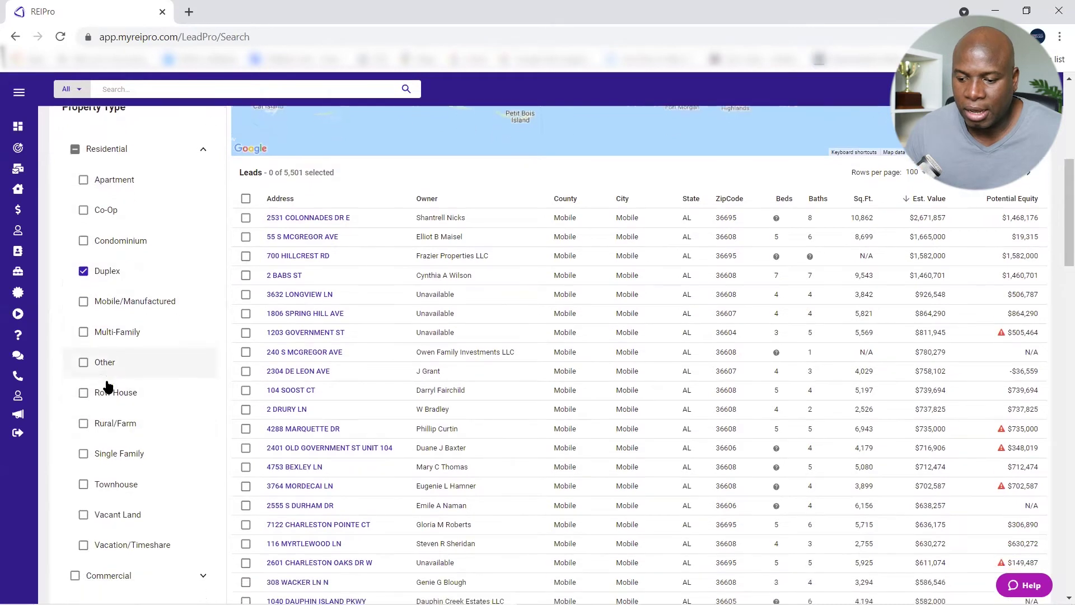
click(84, 320)
click(84, 442)
click(94, 478)
scroll(168, 359, up, 2)
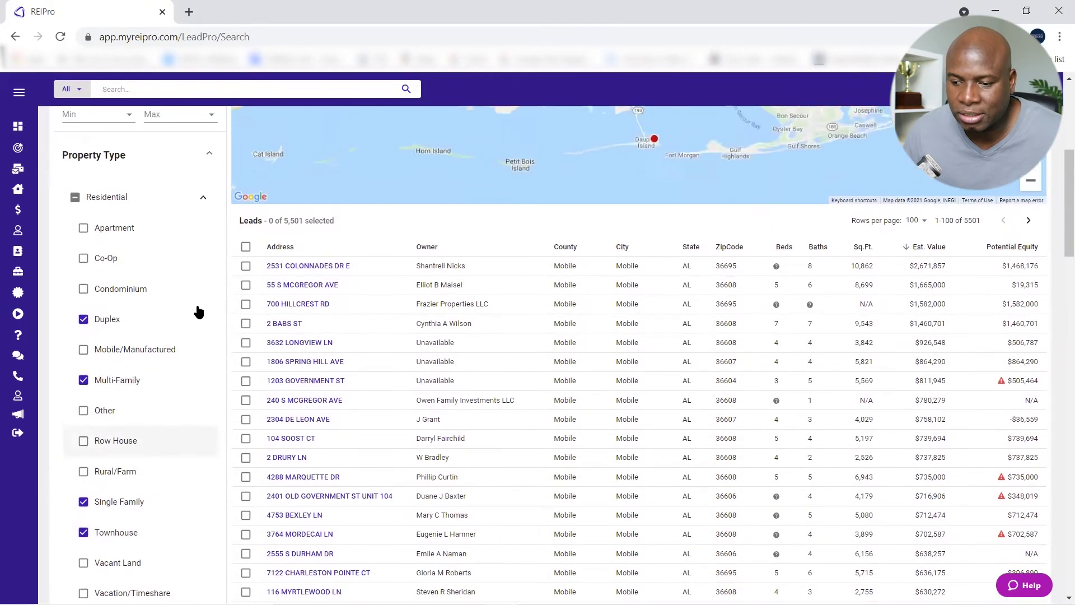
scroll(199, 312, up, 1)
click(207, 203)
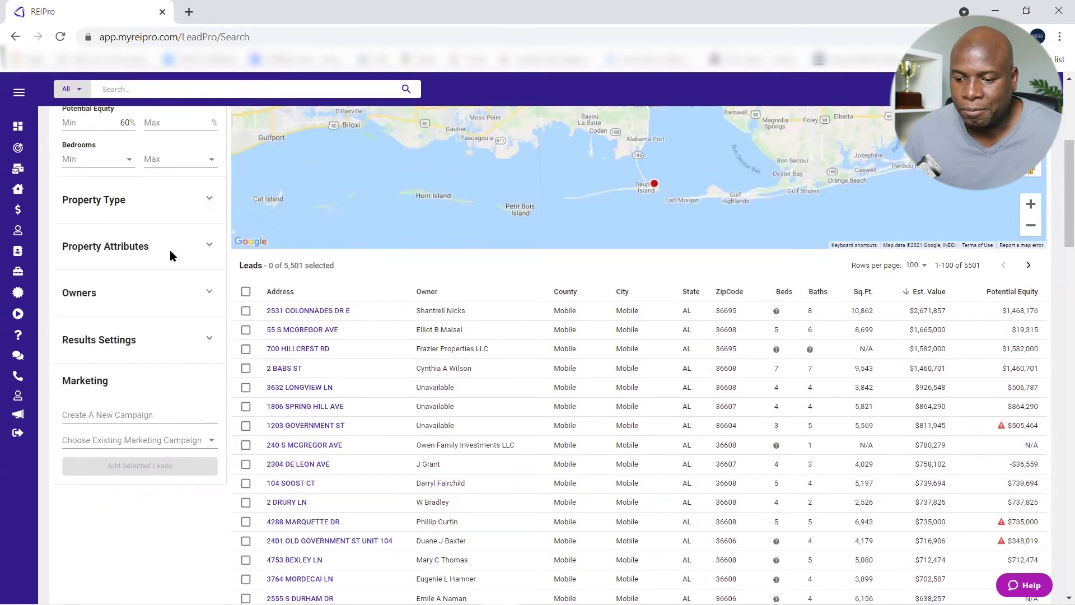
- In the property attributes, filter Date Last Sold by a custom date range with a minimum of 10/05/2010
scroll(169, 250, down, 1)
click(208, 218)
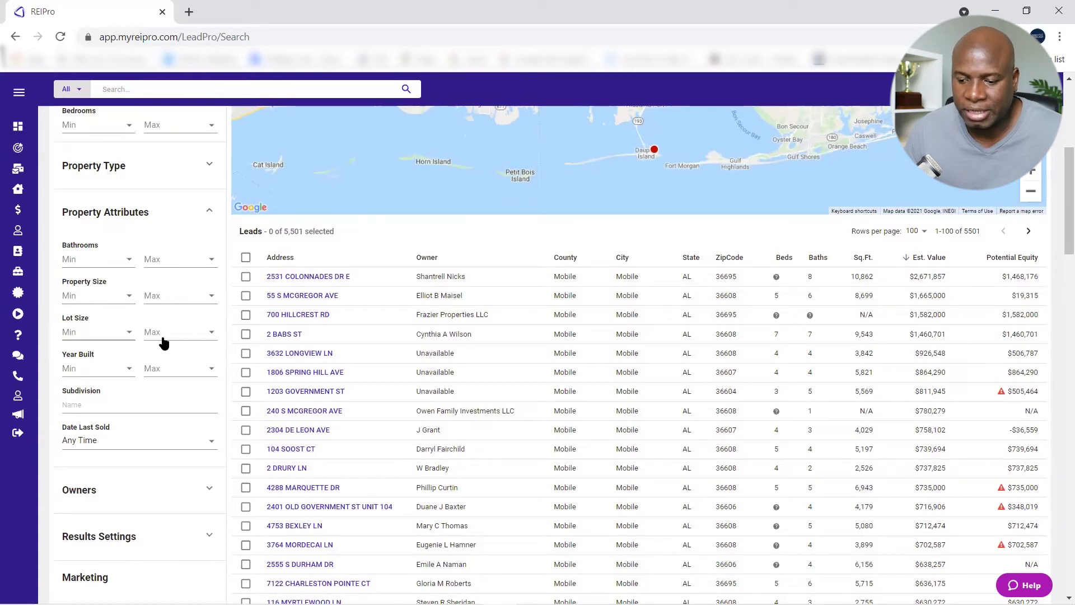
click(209, 442)
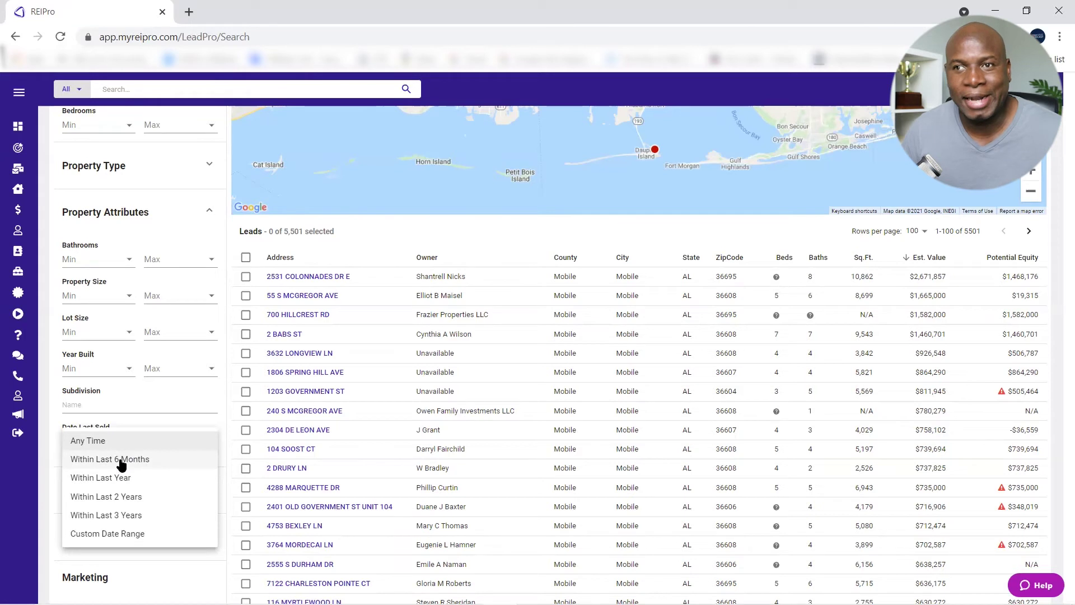
click(114, 537)
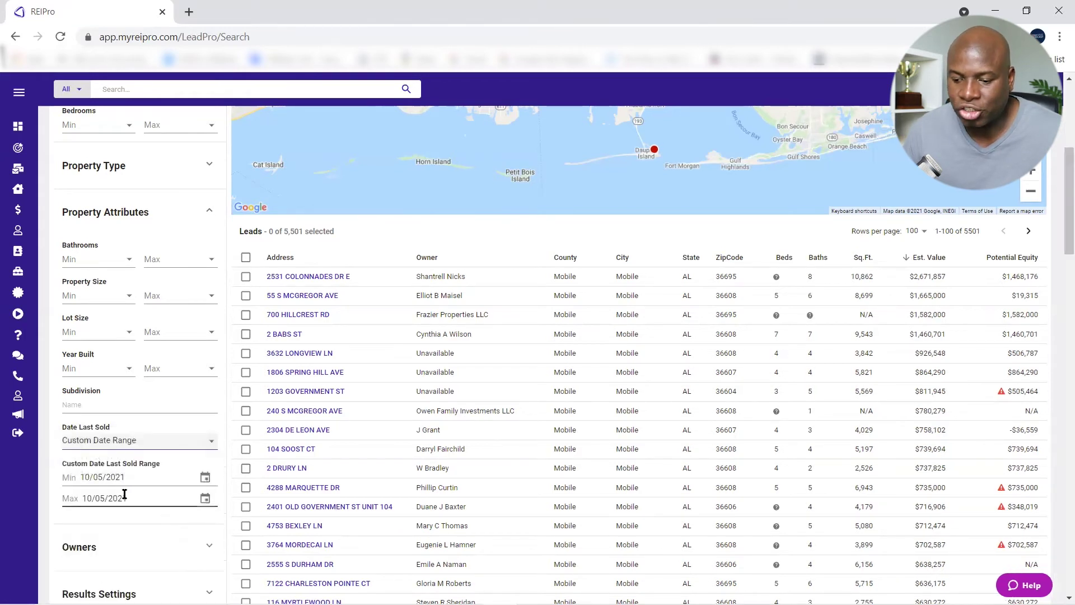
scroll(135, 497, down, 1)
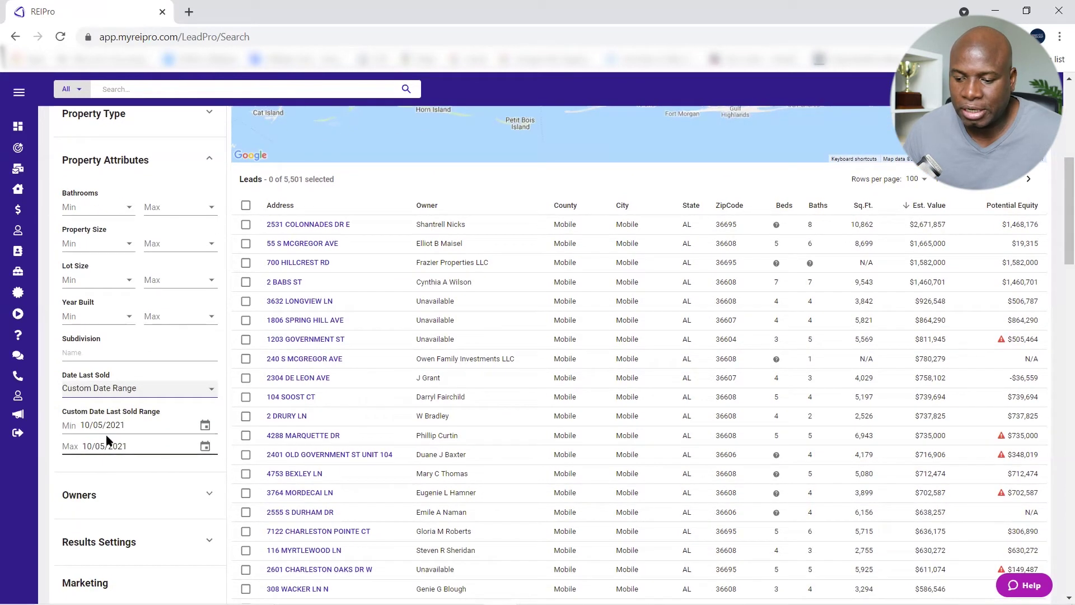
drag(125, 425, 108, 424)
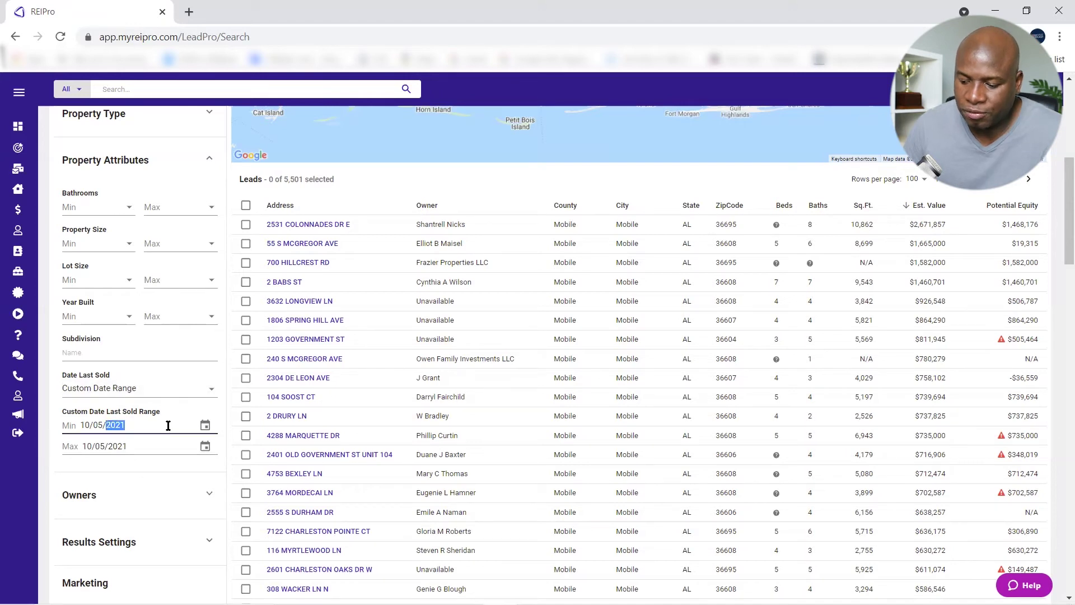
text(20)
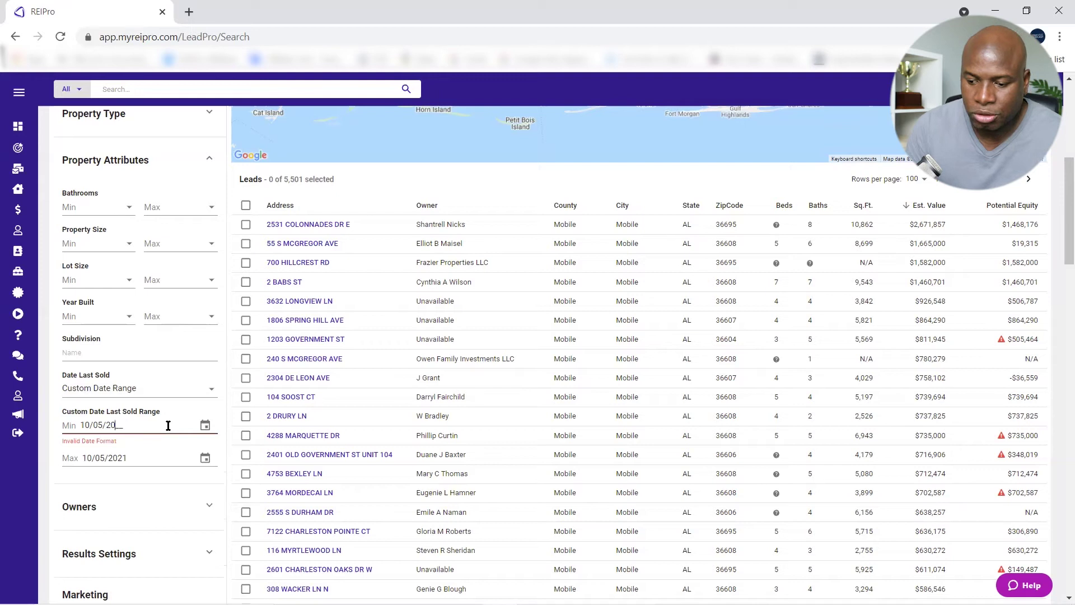
text(210)
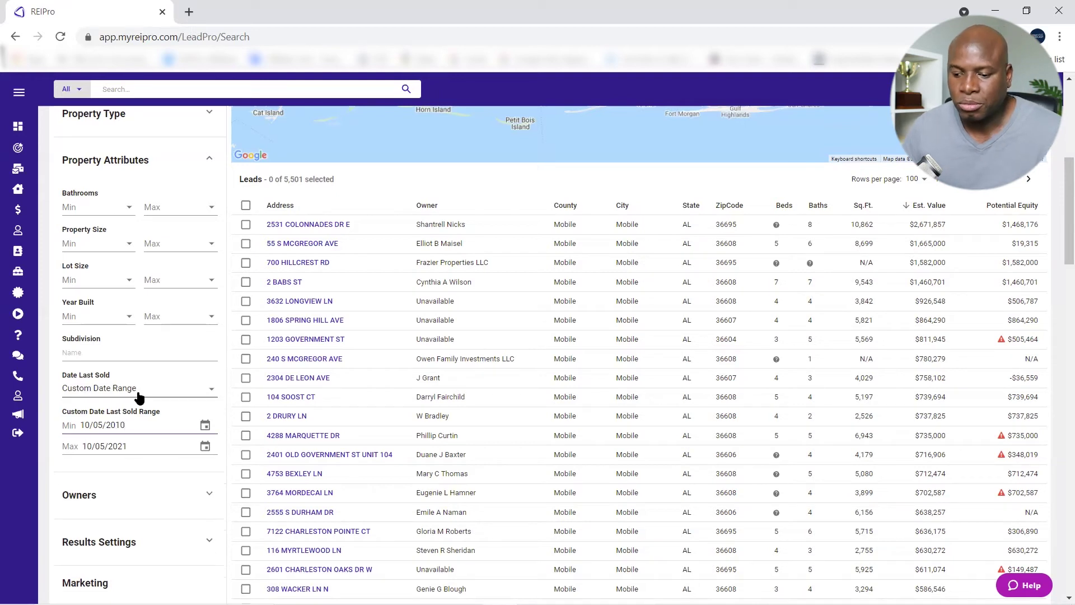
- Expand the Owners filter and exclude Owner Occupied properties from the occupancy status
scroll(139, 432, down, 1)
scroll(150, 426, down, 1)
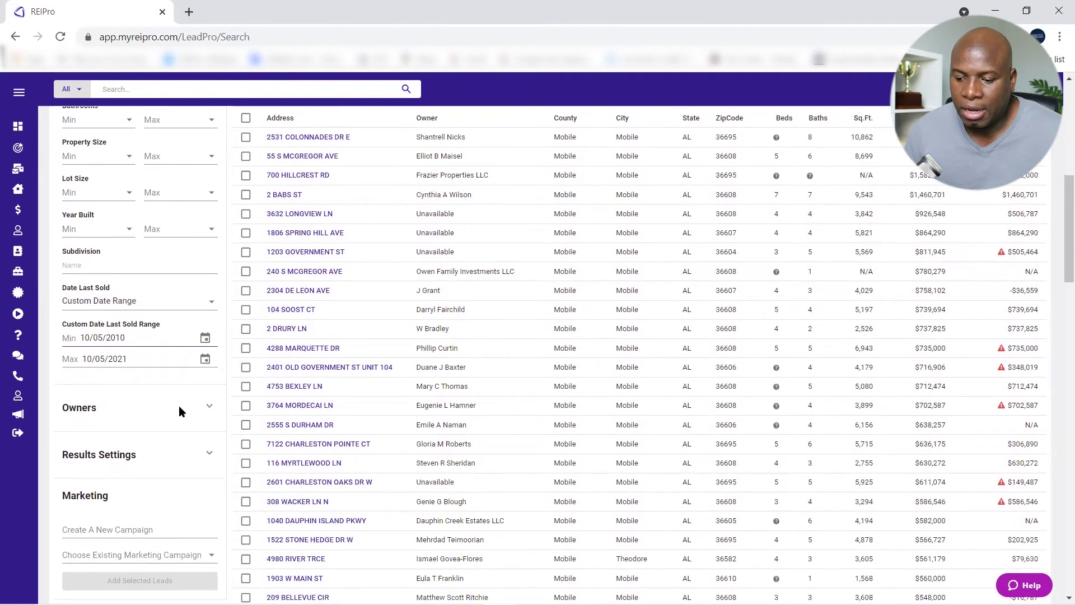
click(208, 407)
scroll(144, 424, down, 3)
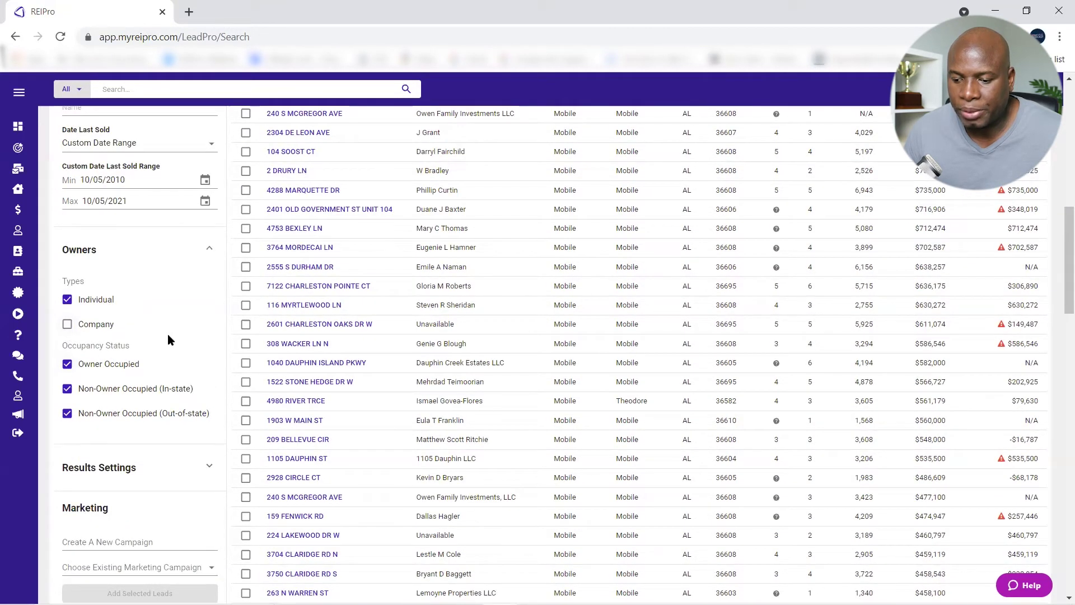
click(67, 365)
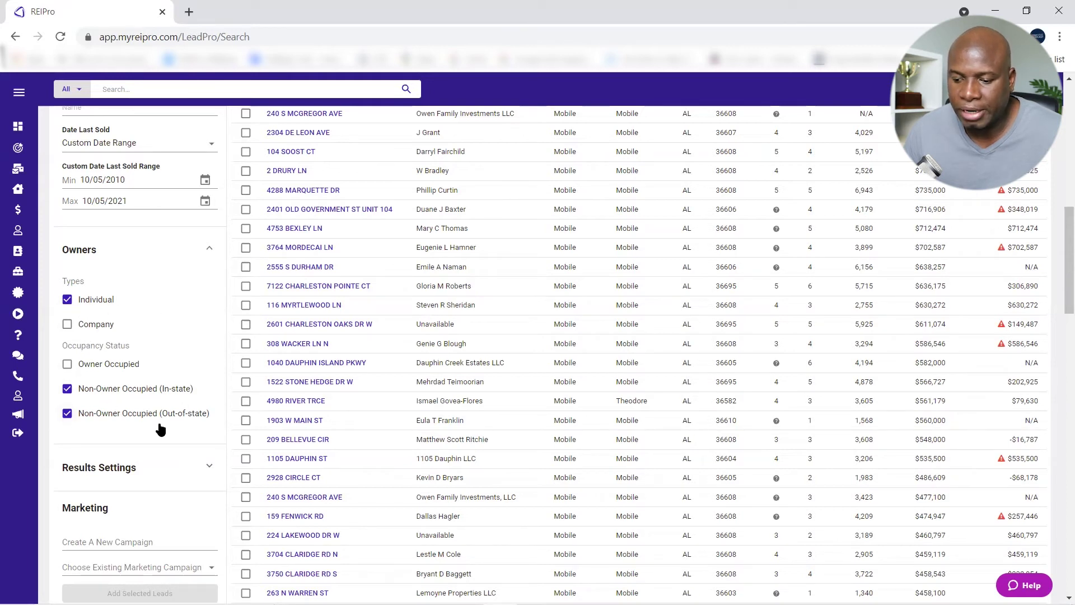
- Apply the changed filters to the Vacant lead search and look through the resulting lead list
scroll(196, 413, down, 2)
scroll(186, 385, up, 8)
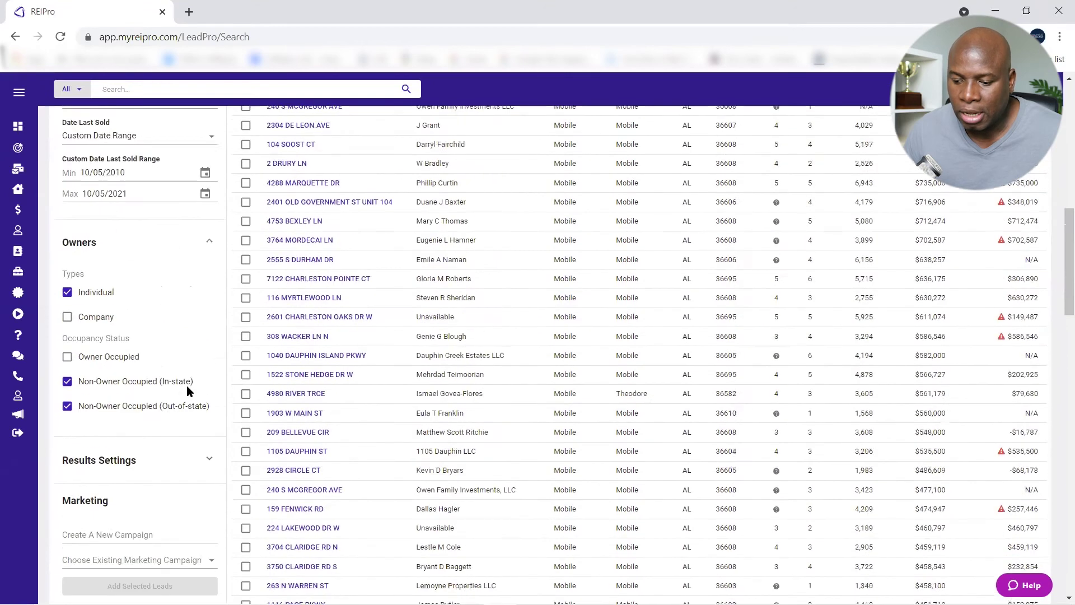
scroll(240, 205, up, 5)
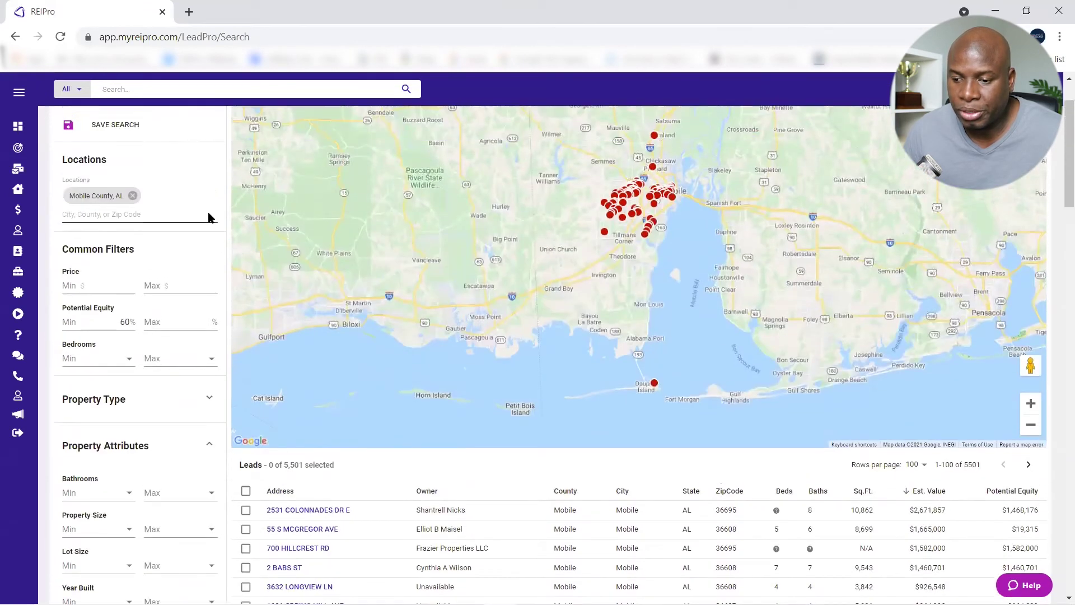
click(163, 155)
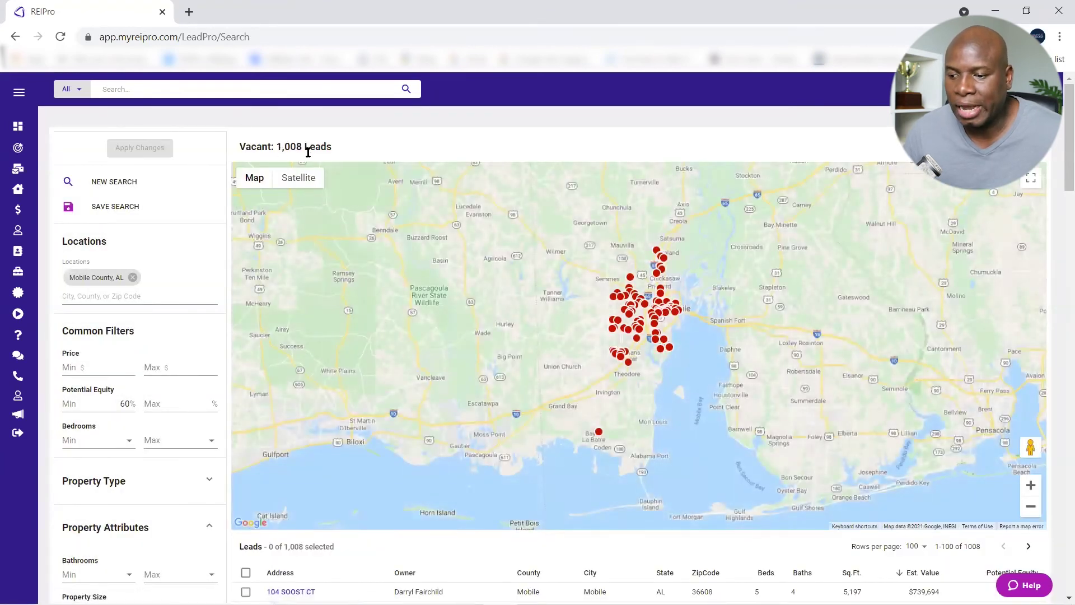
scroll(320, 169, down, 6)
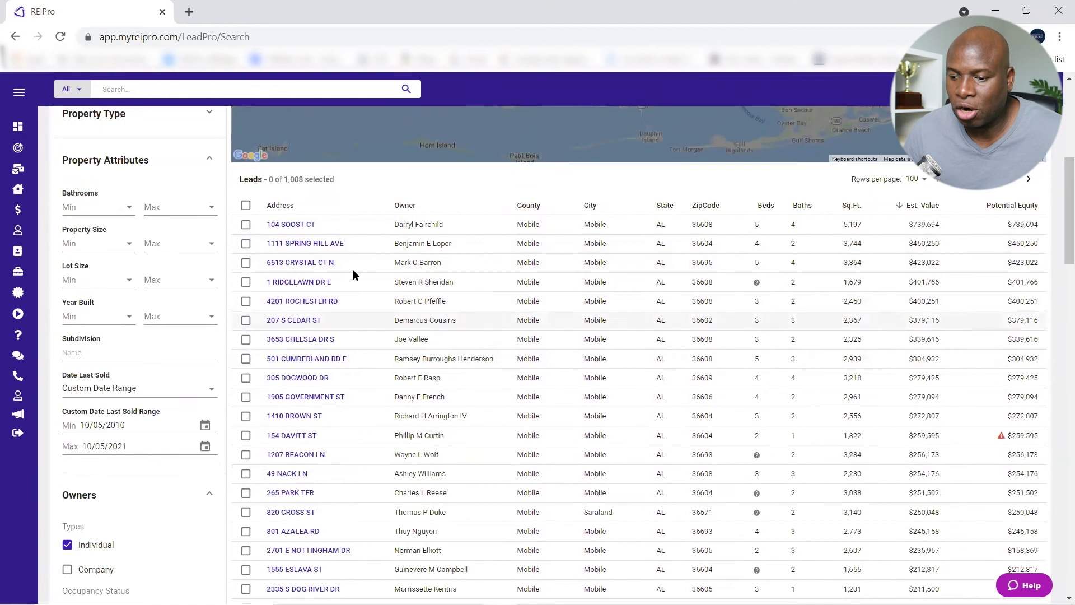
- Expand the Results Settings filter of the Vacant lead search and set the results per page to 1000
scroll(233, 397, down, 6)
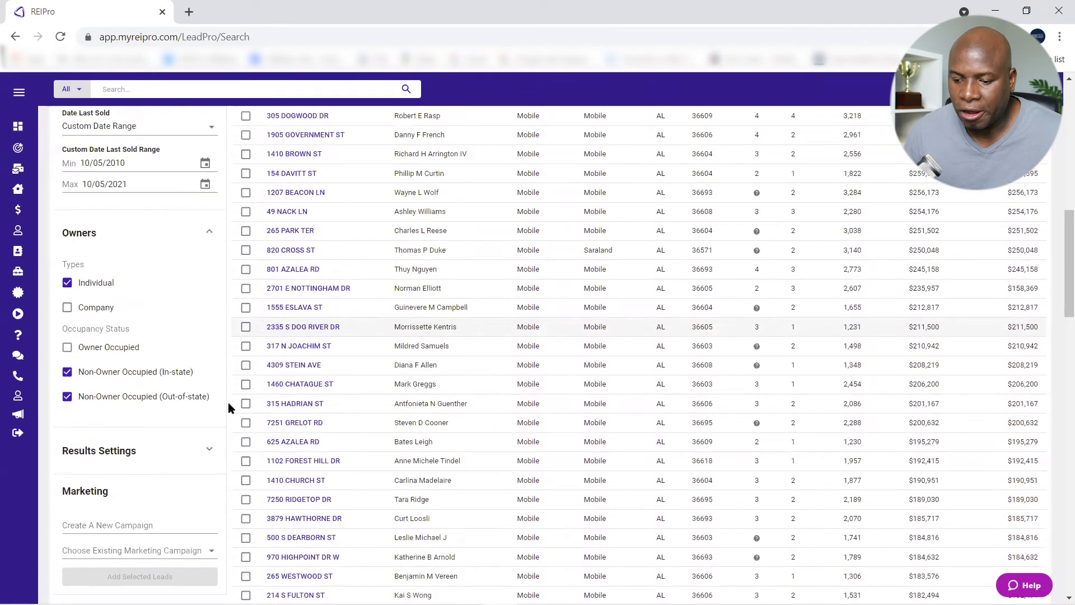
click(206, 343)
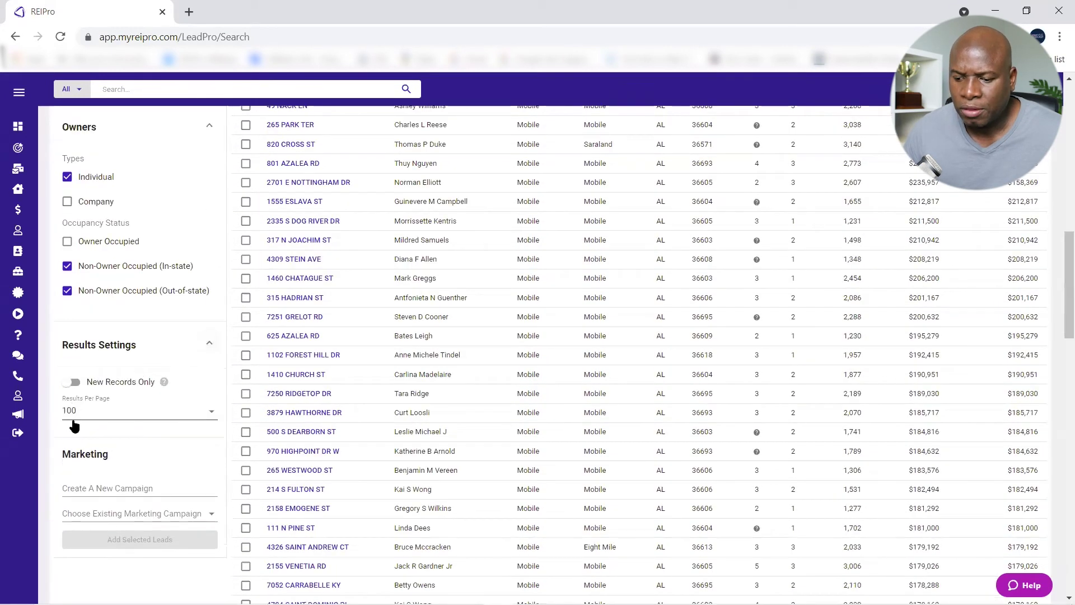
scroll(414, 347, up, 5)
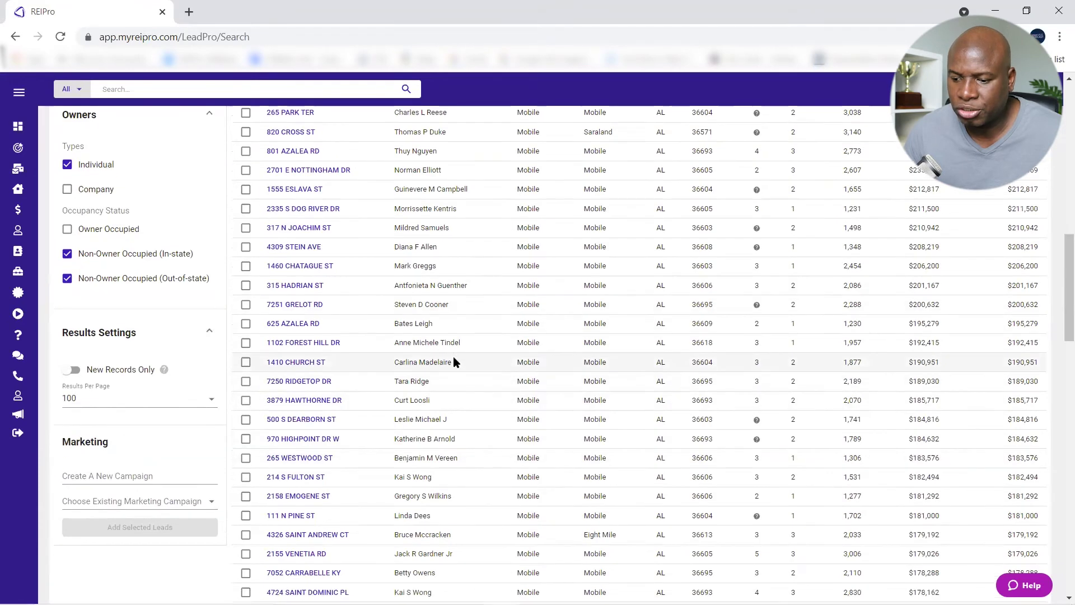
scroll(464, 349, down, 15)
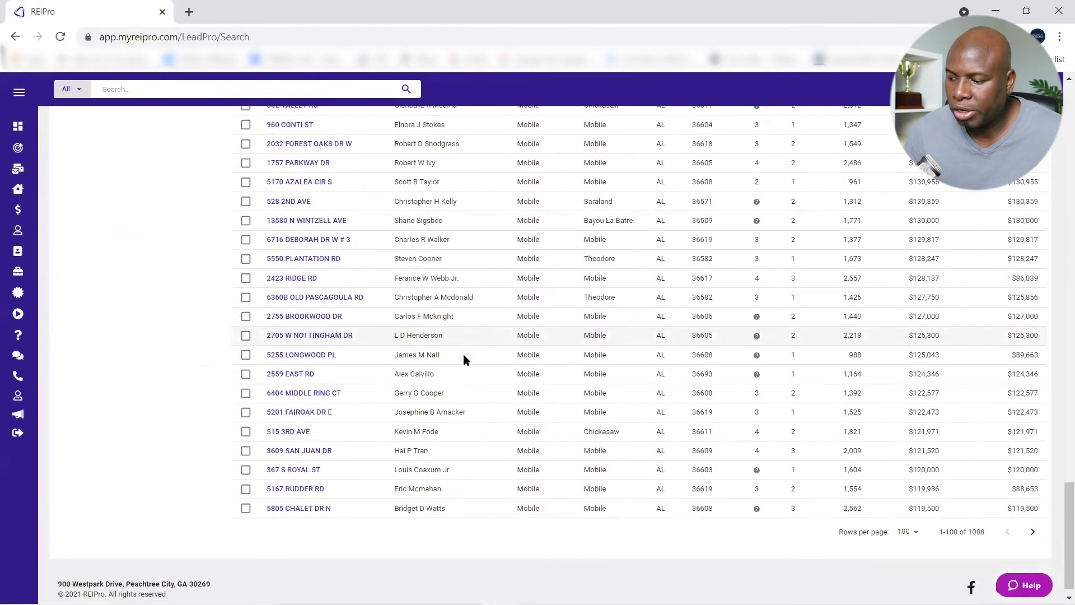
scroll(464, 350, up, 15)
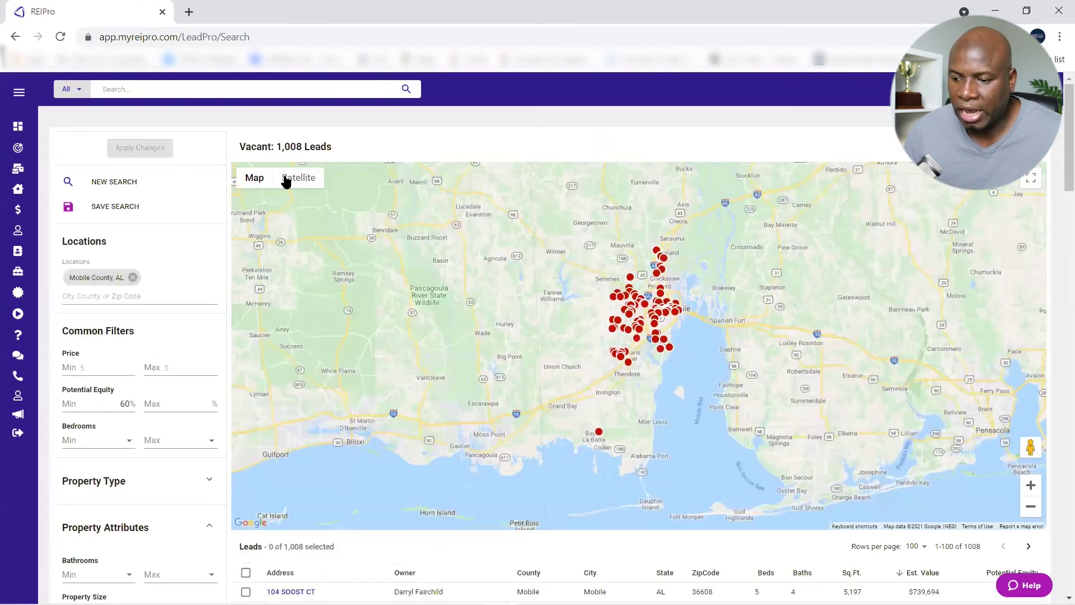
scroll(435, 539, down, 8)
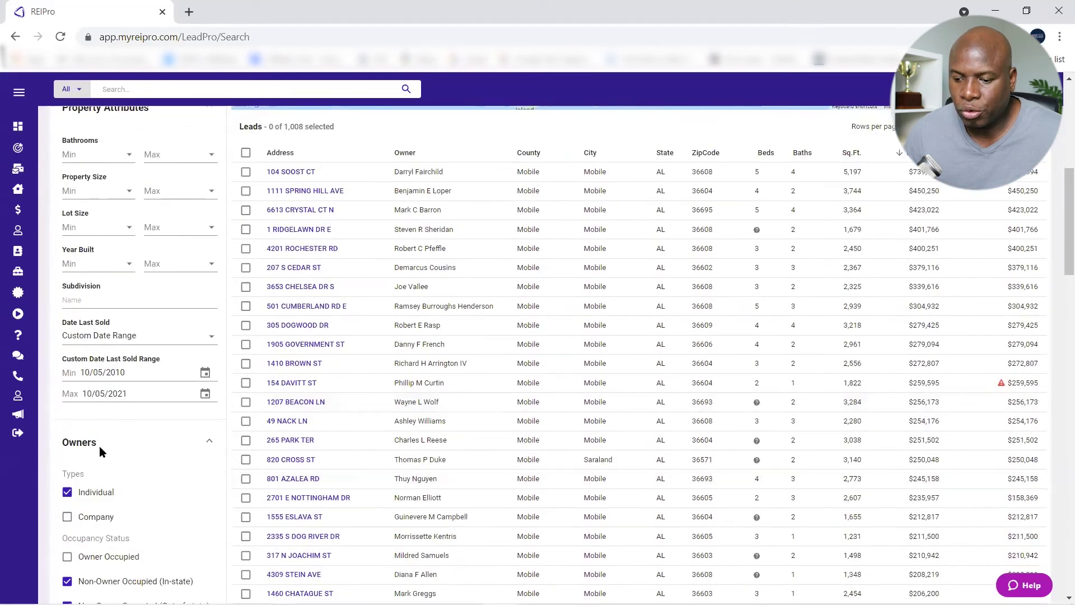
scroll(159, 432, down, 5)
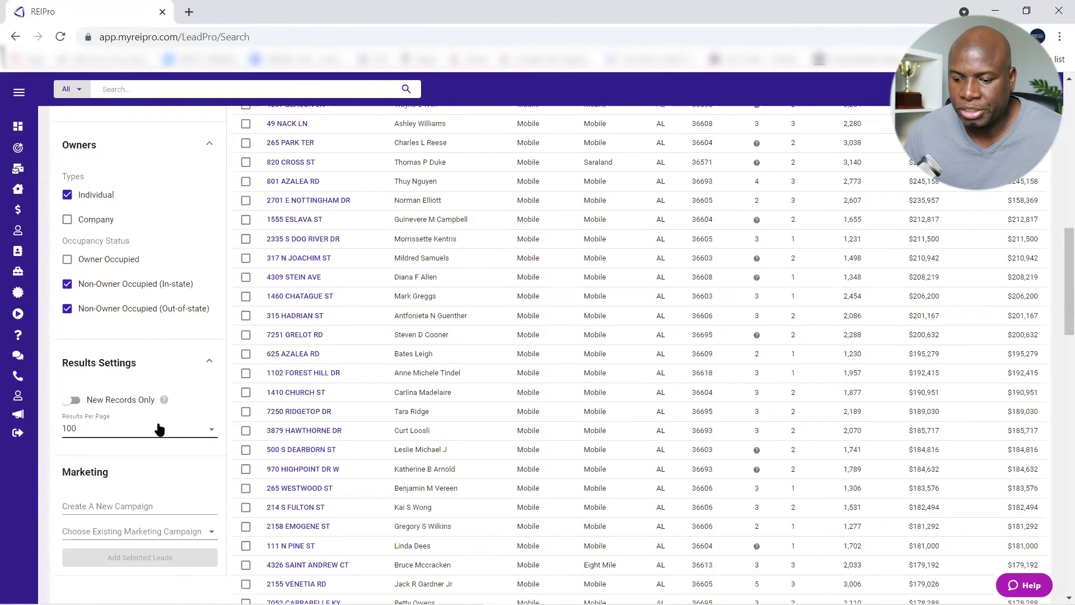
click(162, 434)
click(103, 467)
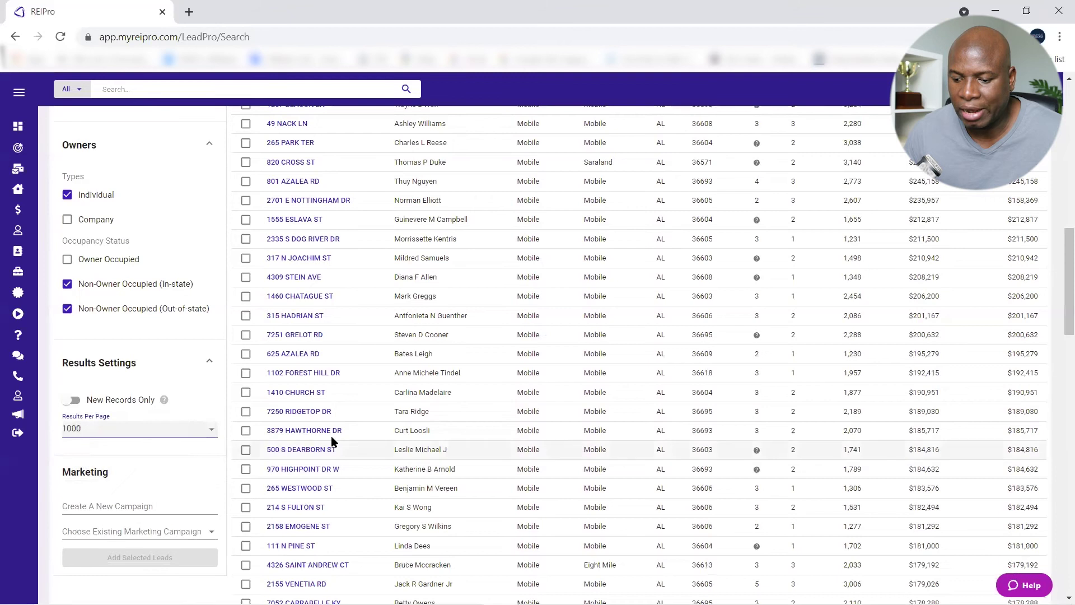
- Select all Vacant leads on both pages of the results list
scroll(350, 430, up, 10)
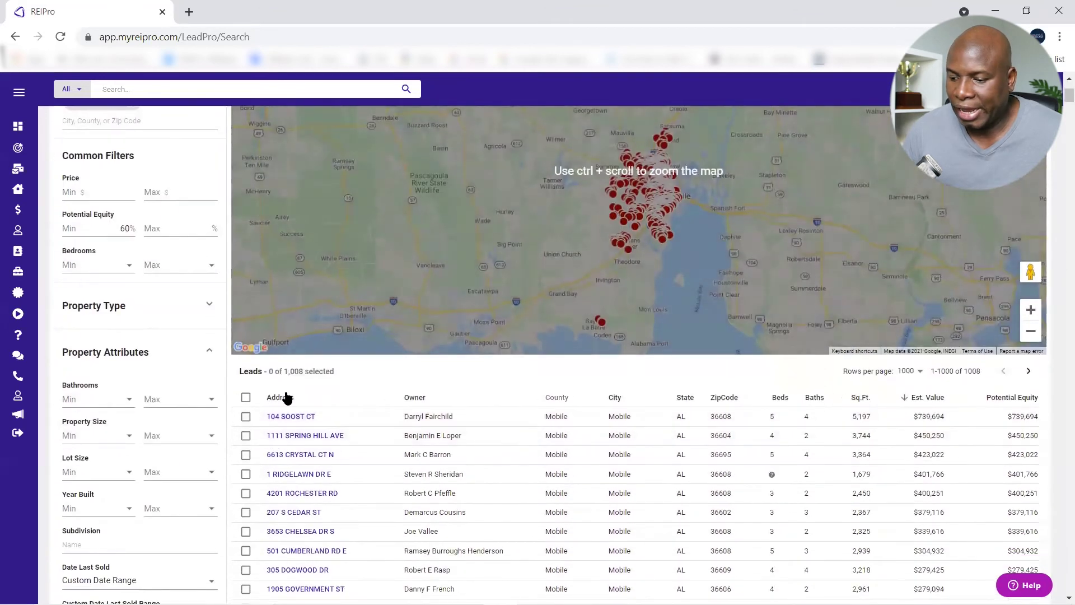
click(246, 398)
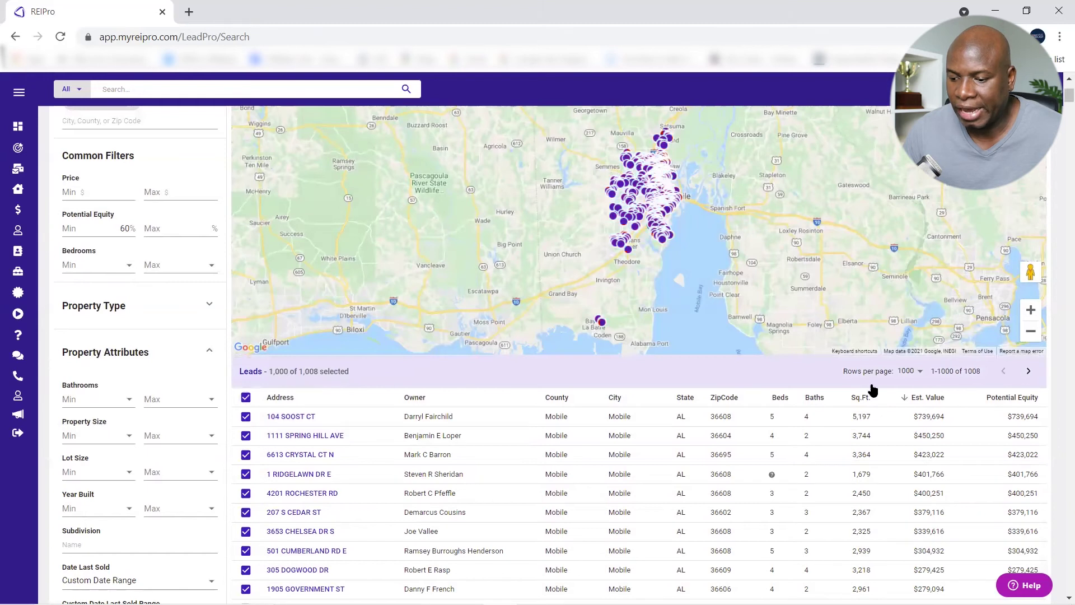
click(1030, 374)
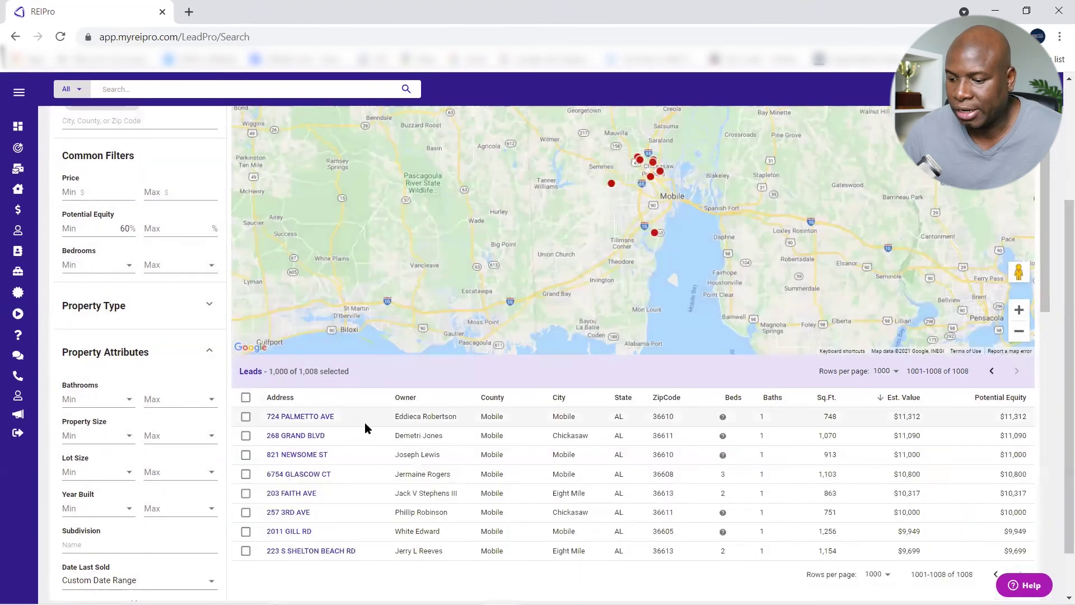
scroll(257, 392, down, 1)
click(246, 363)
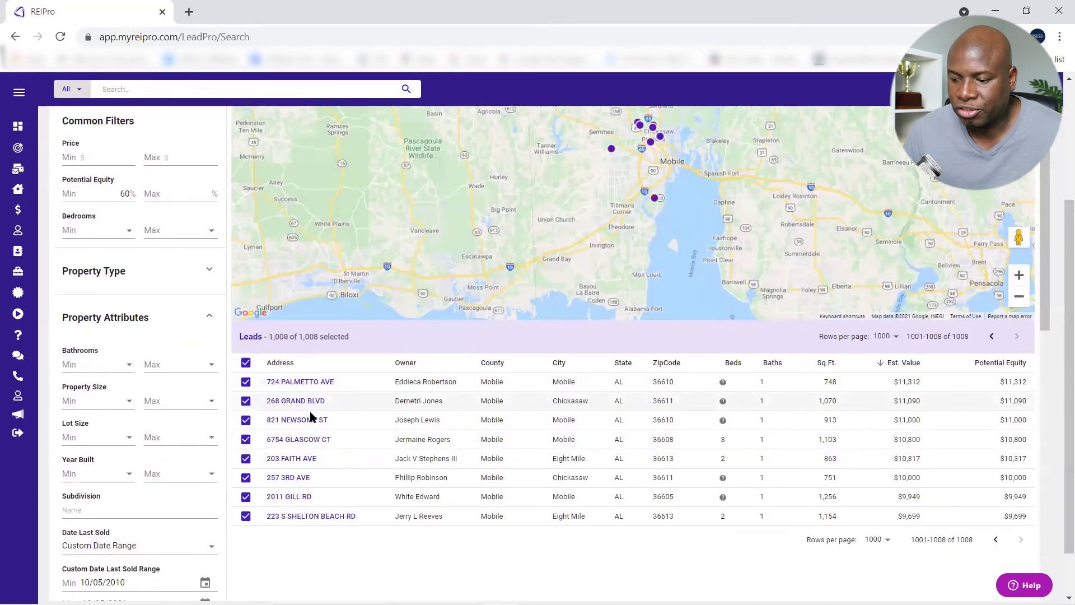
- Add the selected leads to a new marketing campaign named Test1 and dismiss the notification
scroll(233, 395, down, 4)
scroll(234, 395, down, 6)
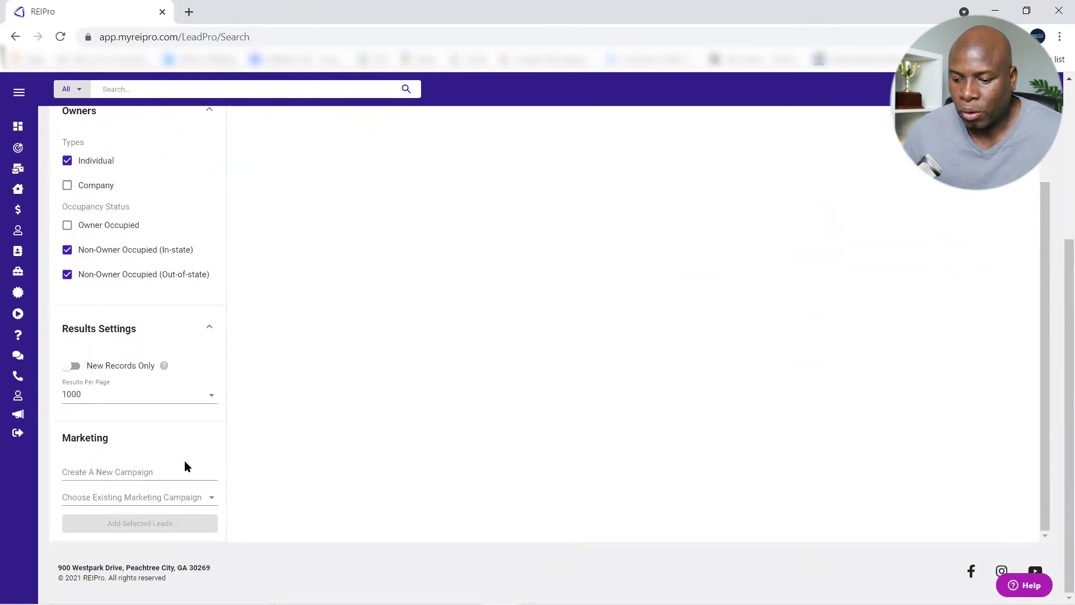
click(172, 469)
text(Test1)
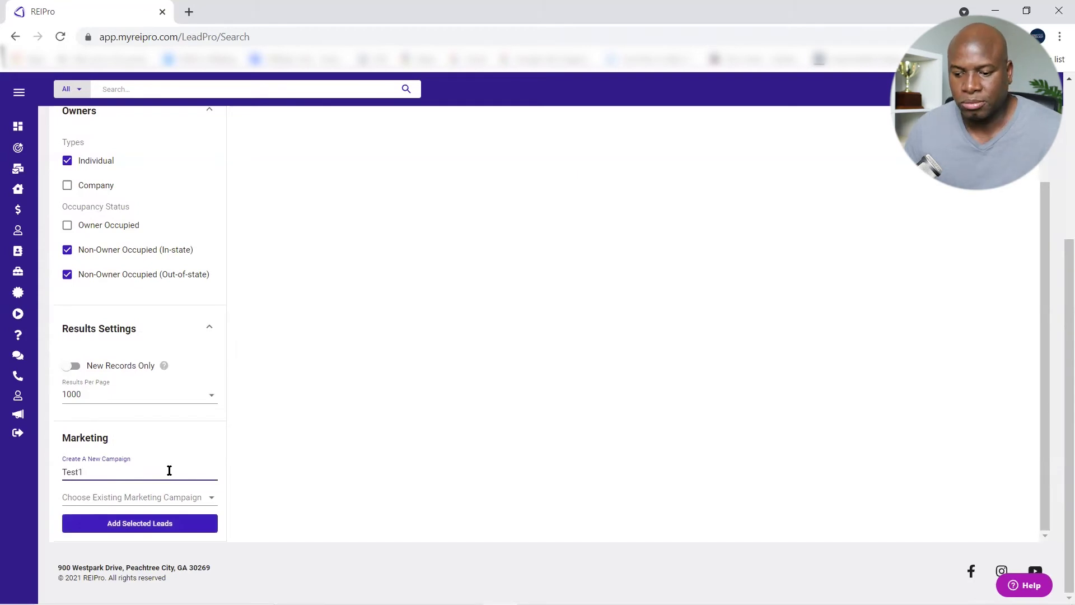
click(141, 523)
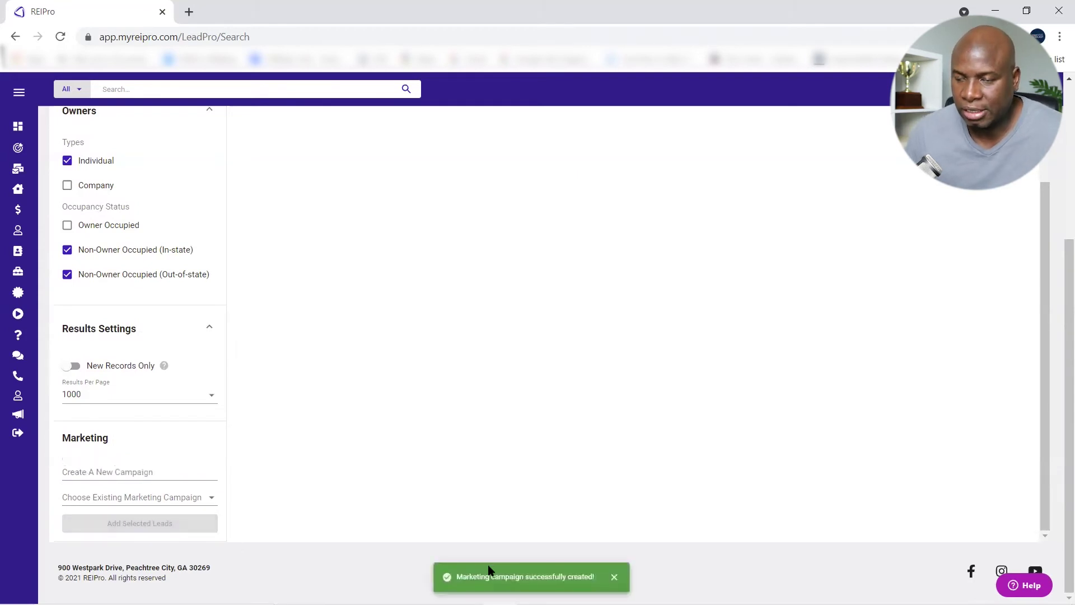
click(609, 577)
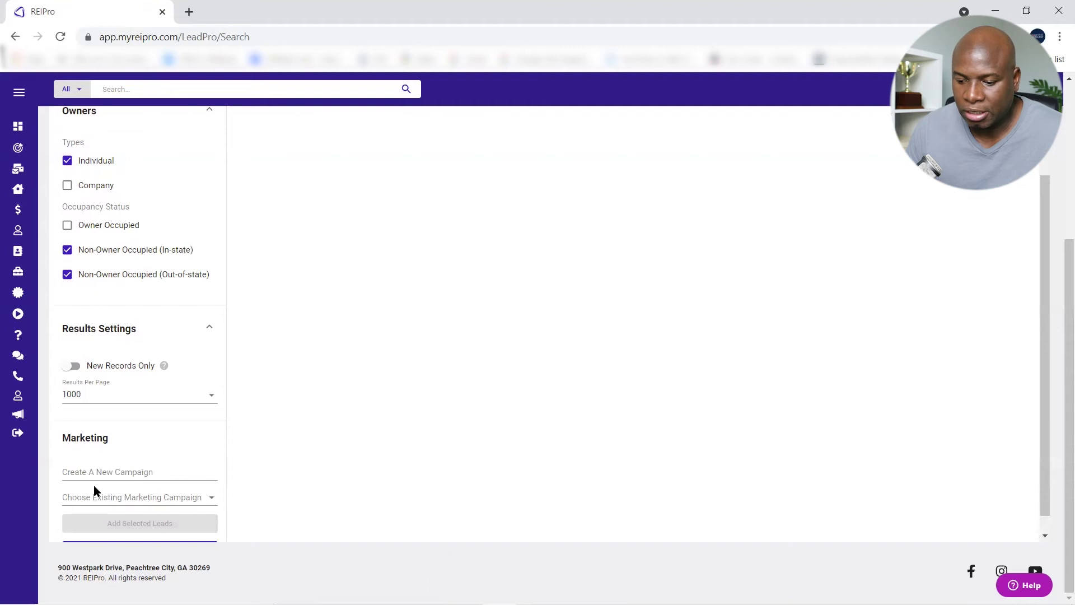
- Go to the marketing campaigns overview and collapse the Marketing entry in the main navigation
scroll(129, 493, down, 1)
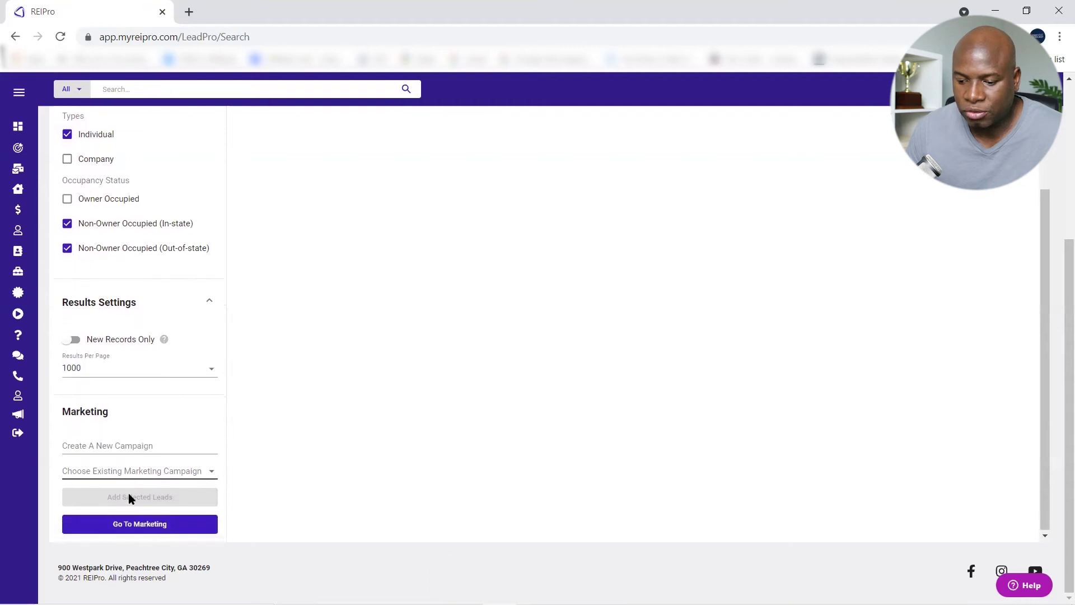
click(139, 525)
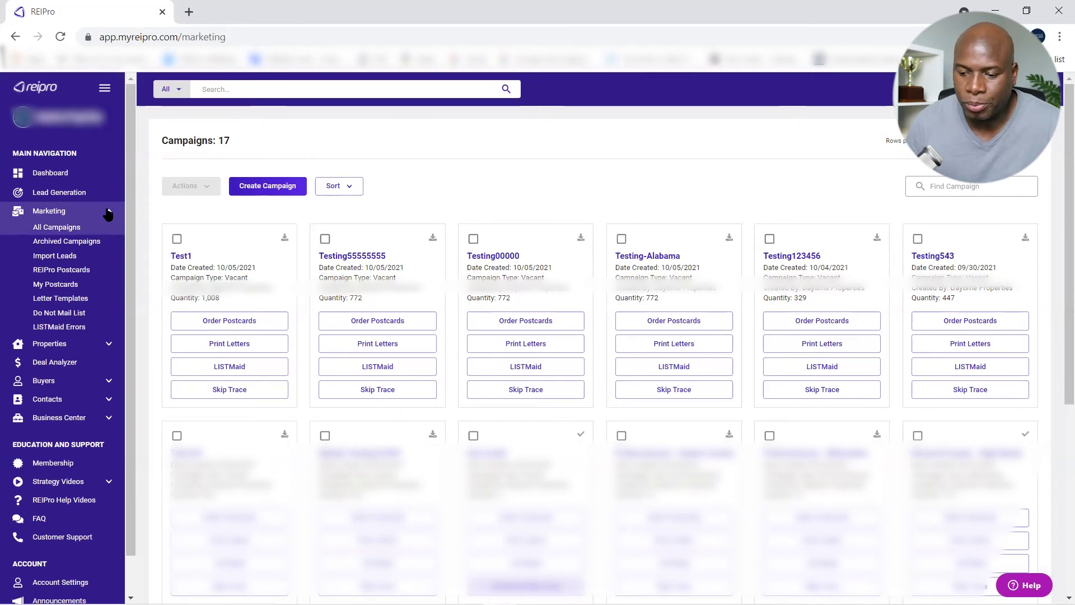
click(108, 211)
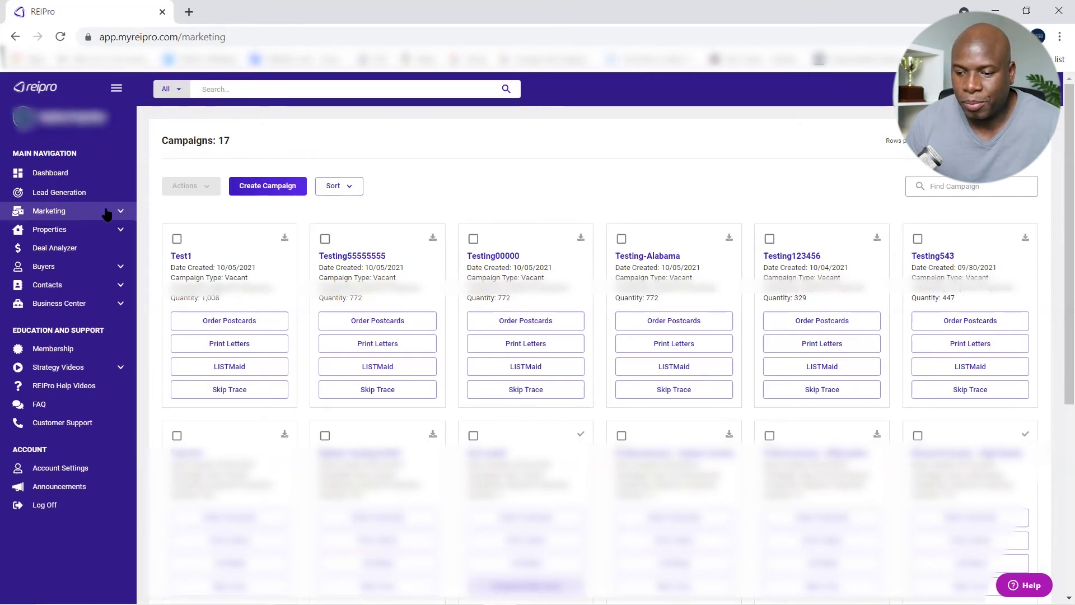
- In My Properties, rate the first two listed properties 3 stars and the sixth property 5 stars
click(61, 231)
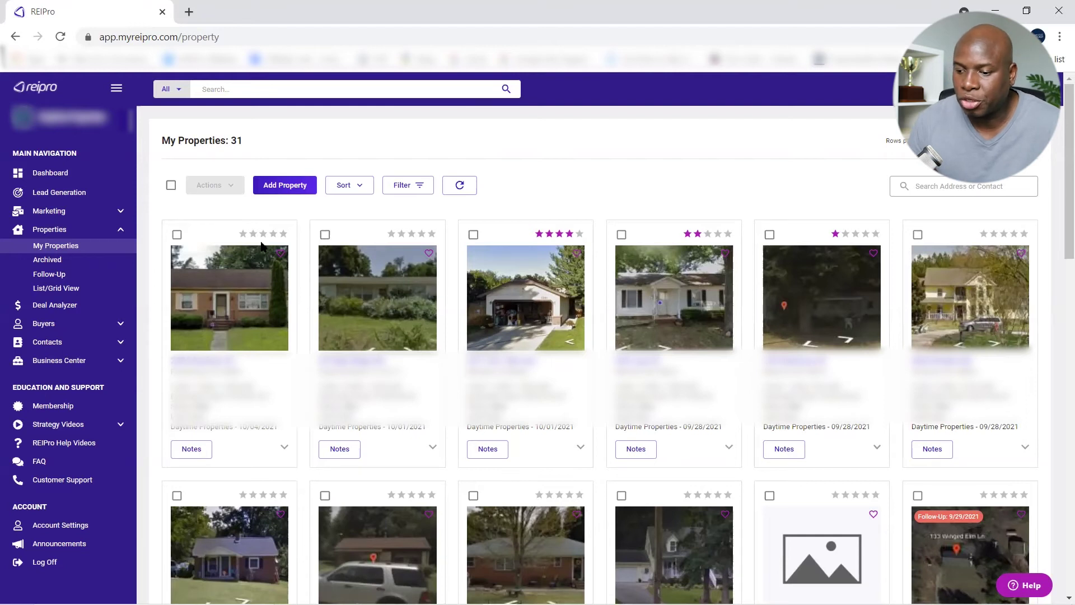
click(284, 234)
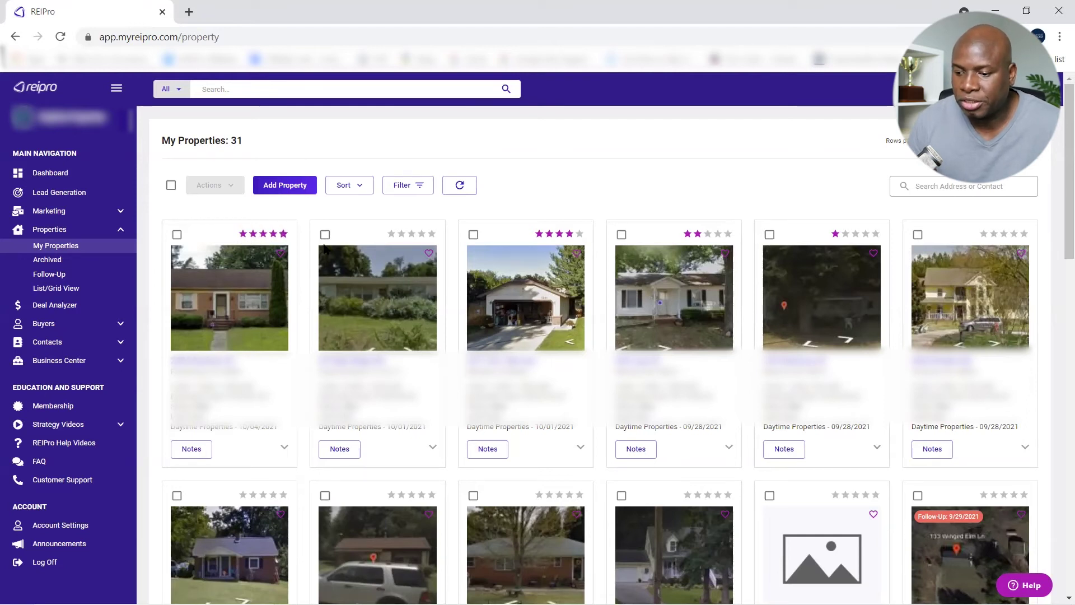
click(411, 234)
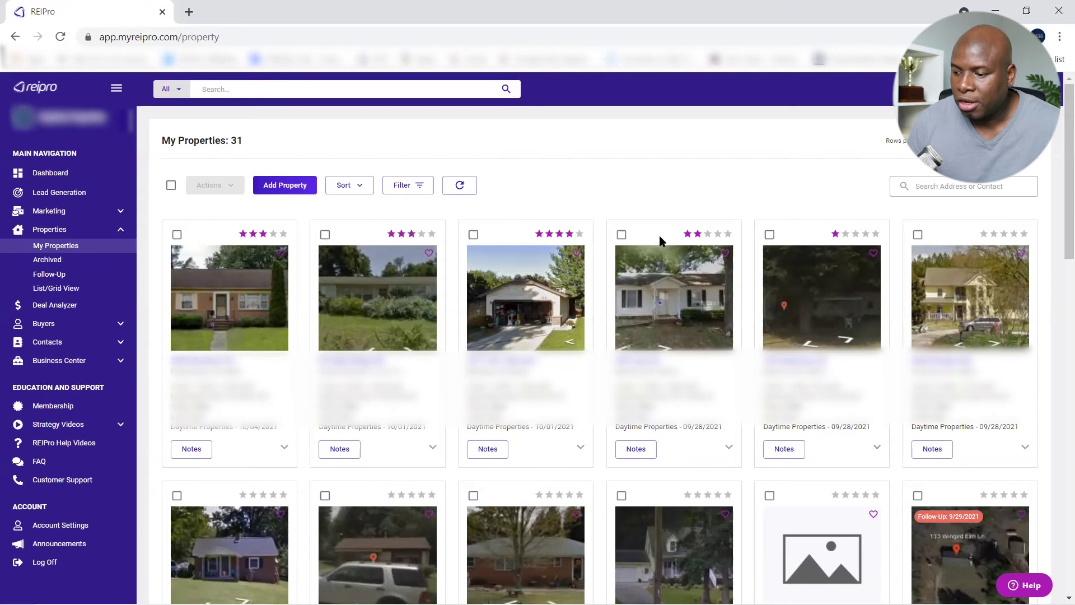
click(1024, 233)
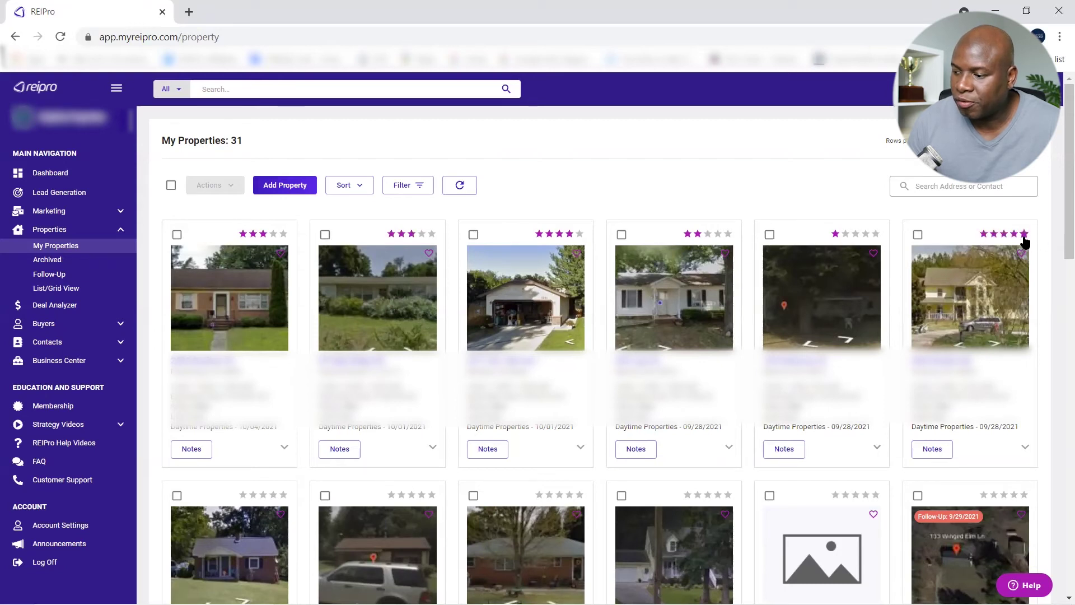
- Sort the property list by Follow Up Date, and change the sorting to City
click(358, 187)
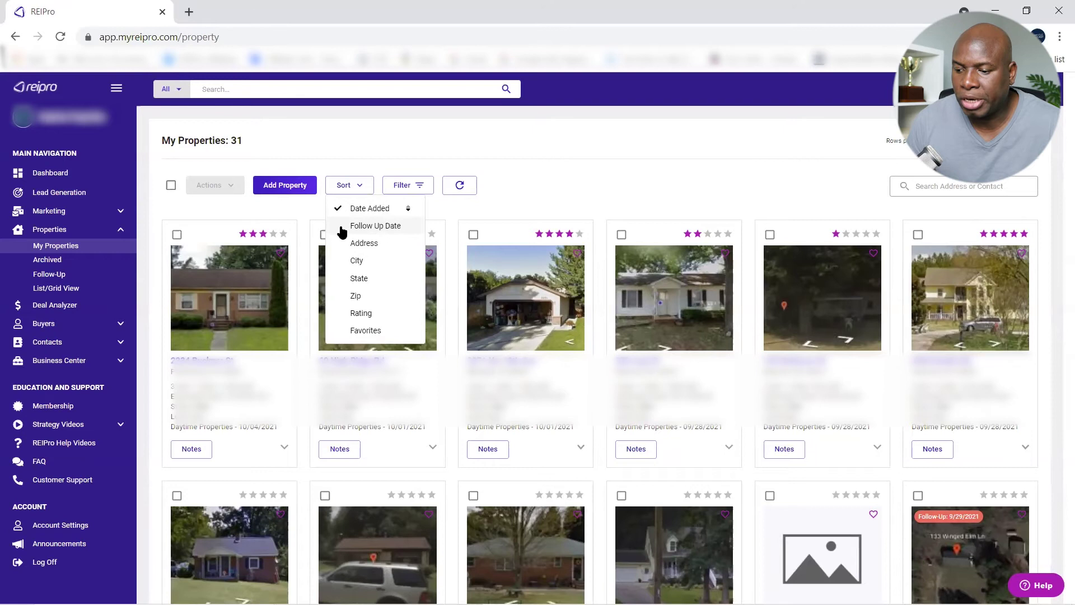
click(379, 226)
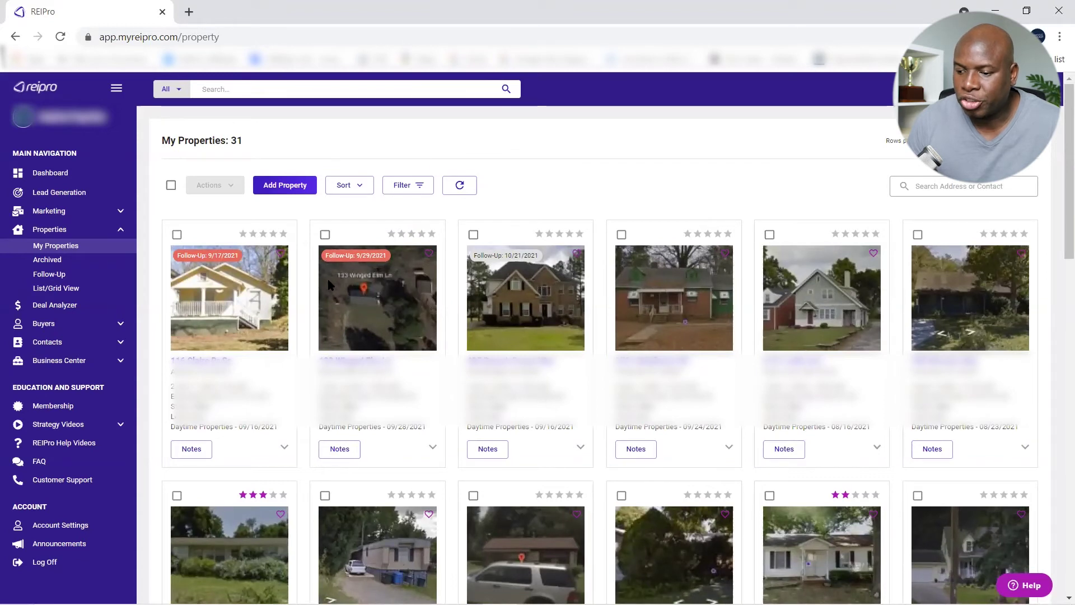
click(359, 186)
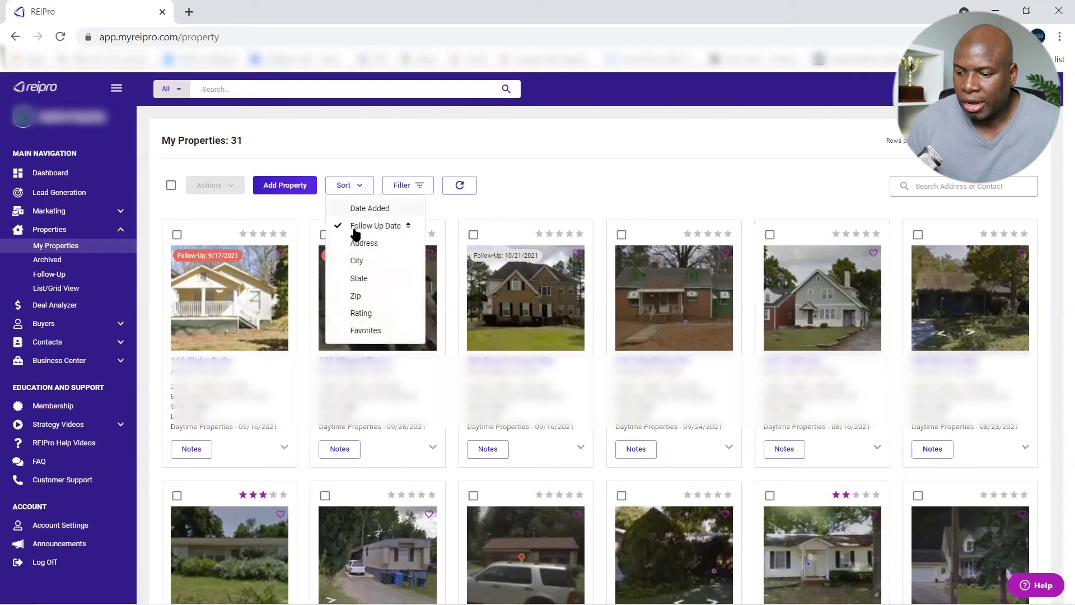
click(370, 261)
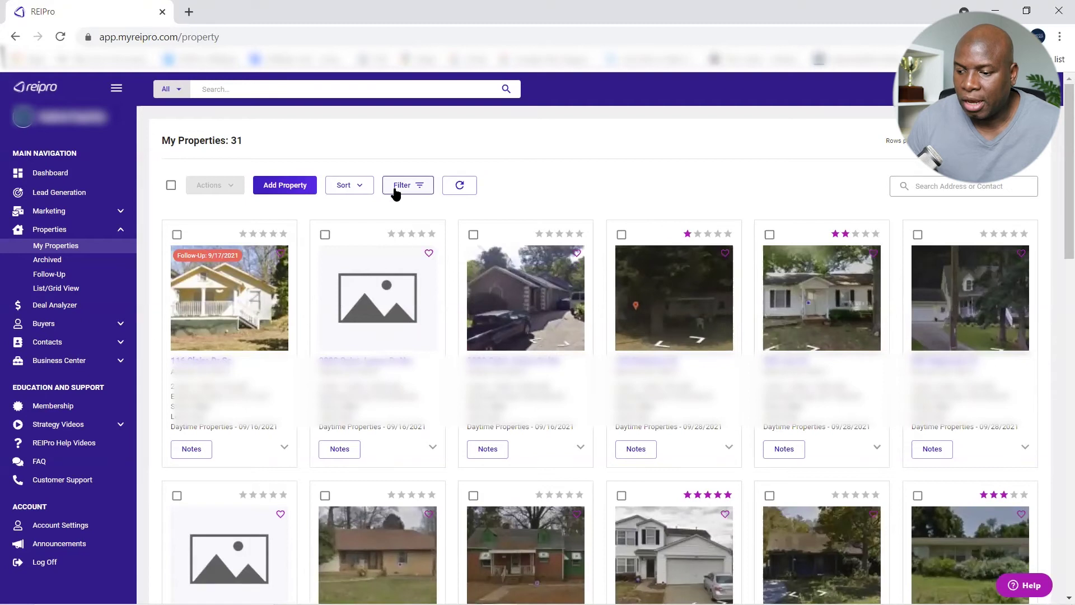
- Filter the property list to show only properties with a 3 Star rating
click(413, 188)
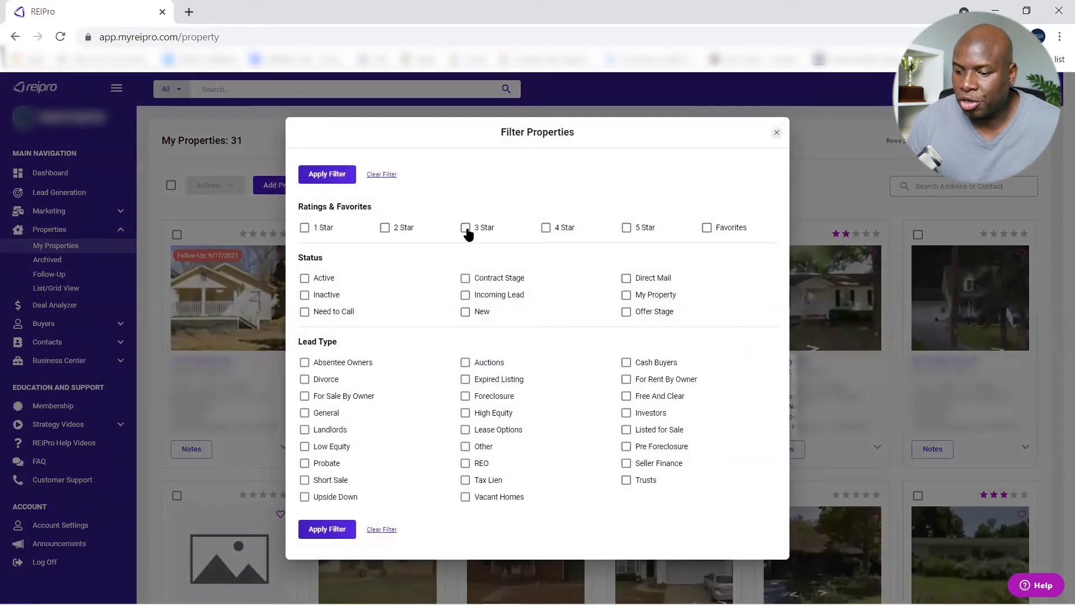
click(313, 529)
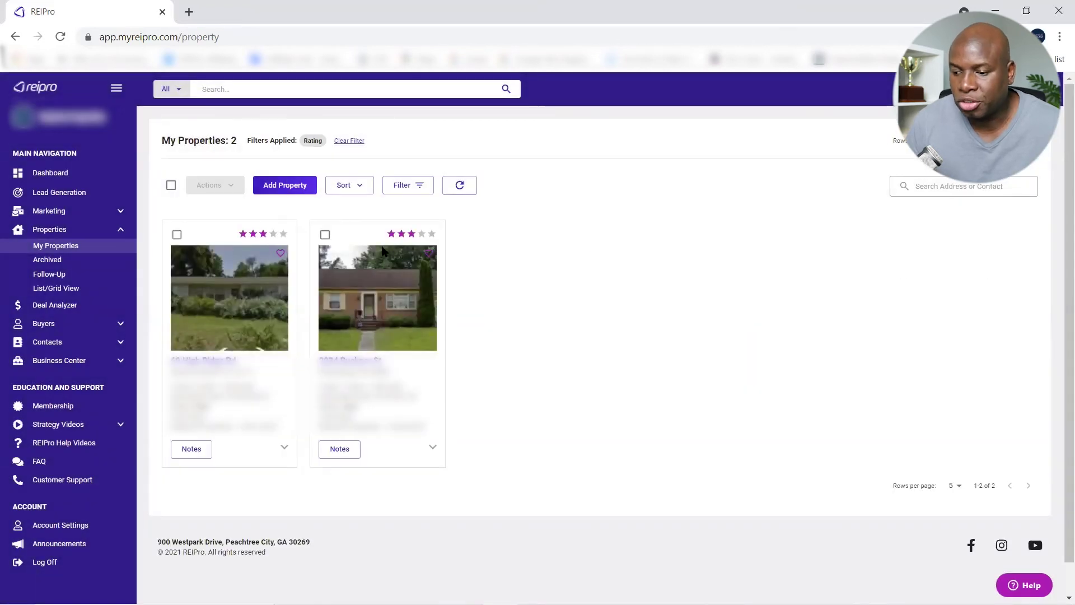
- Try Contract Stage instead of 3 Star in the property filter, clear the filter, and reload My Properties
click(410, 186)
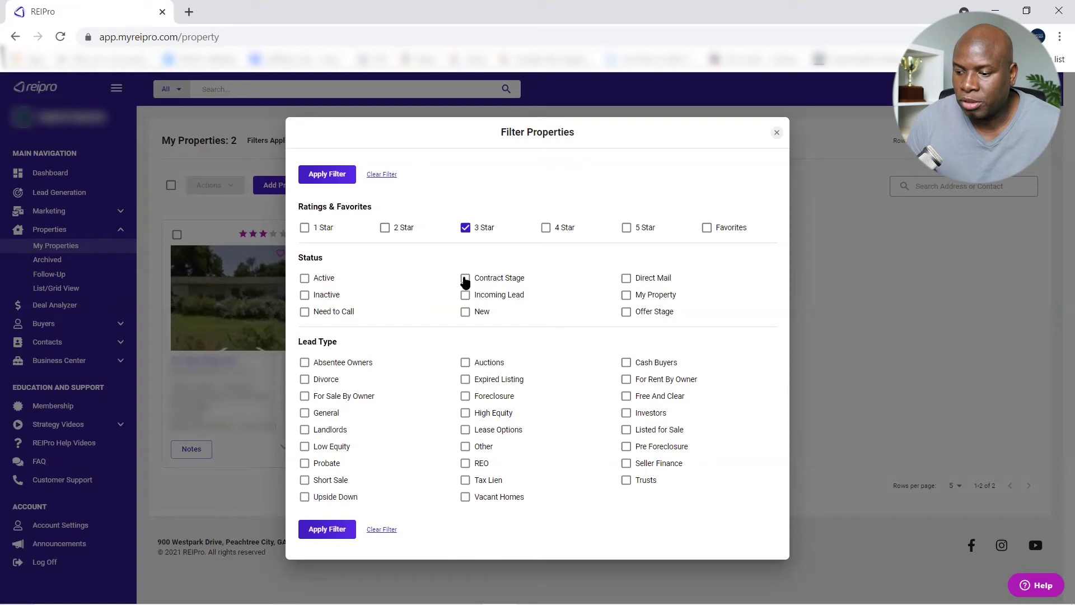
click(465, 227)
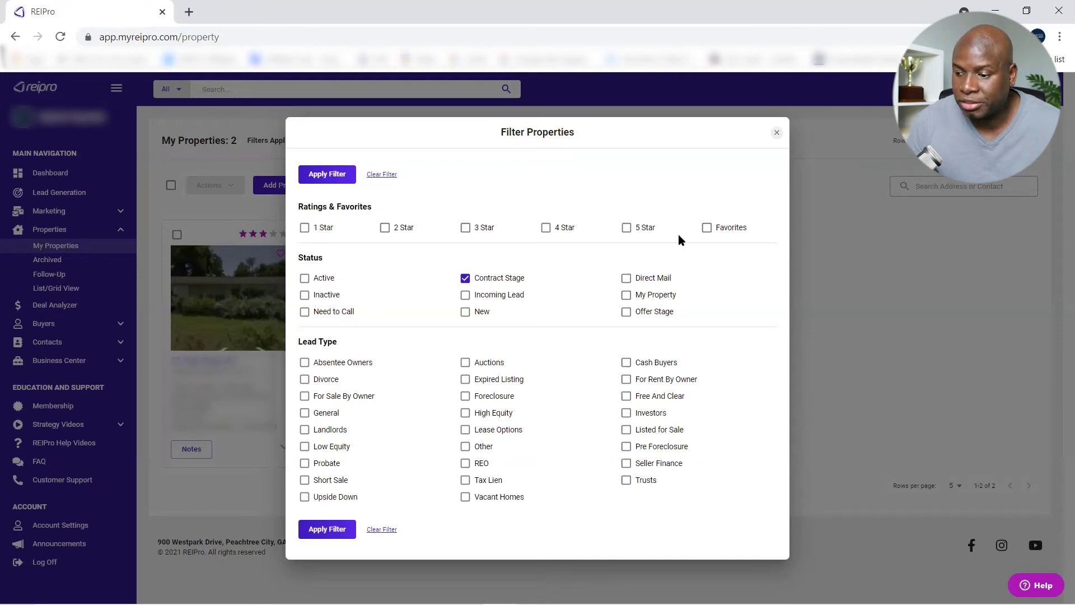
click(466, 279)
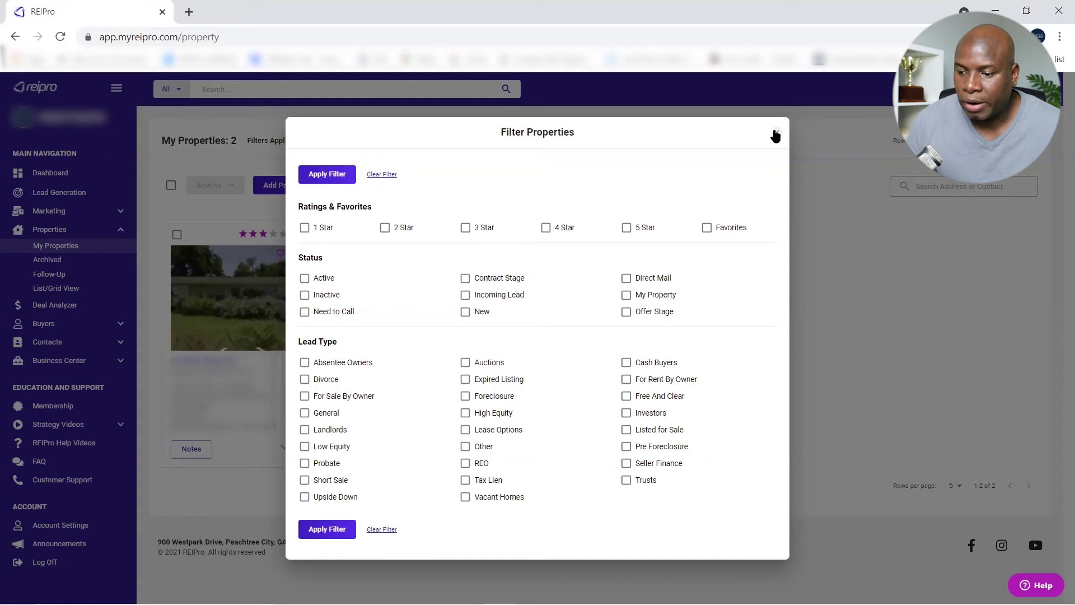
click(382, 175)
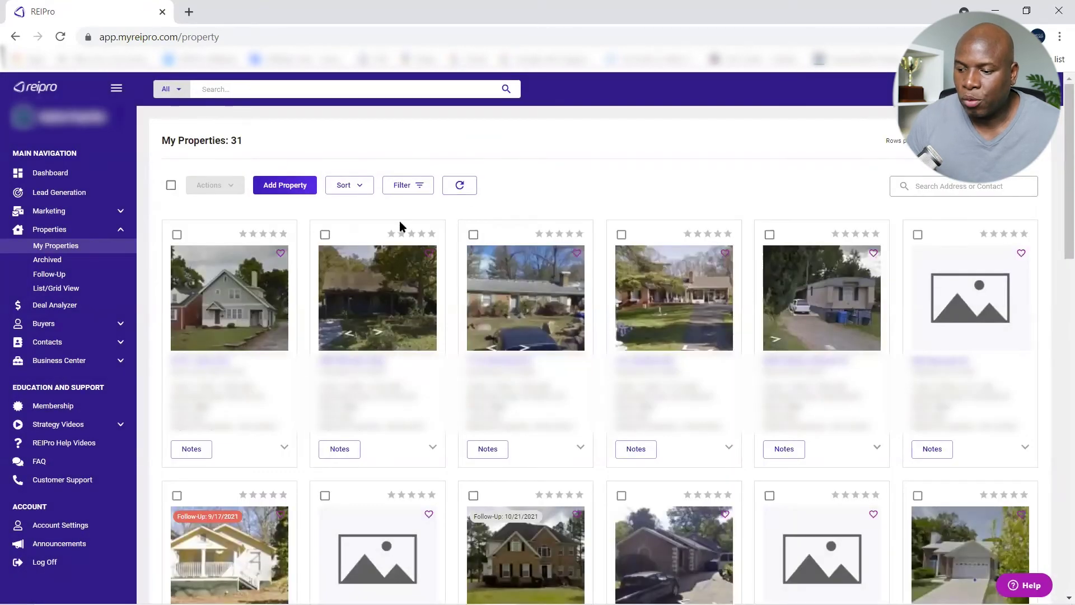
click(450, 190)
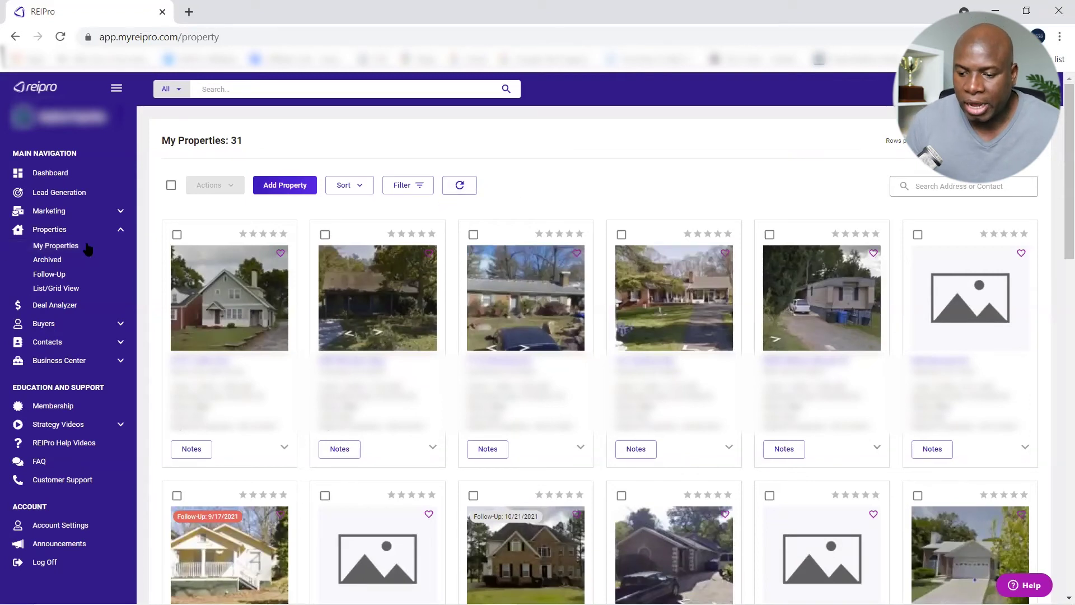
click(57, 248)
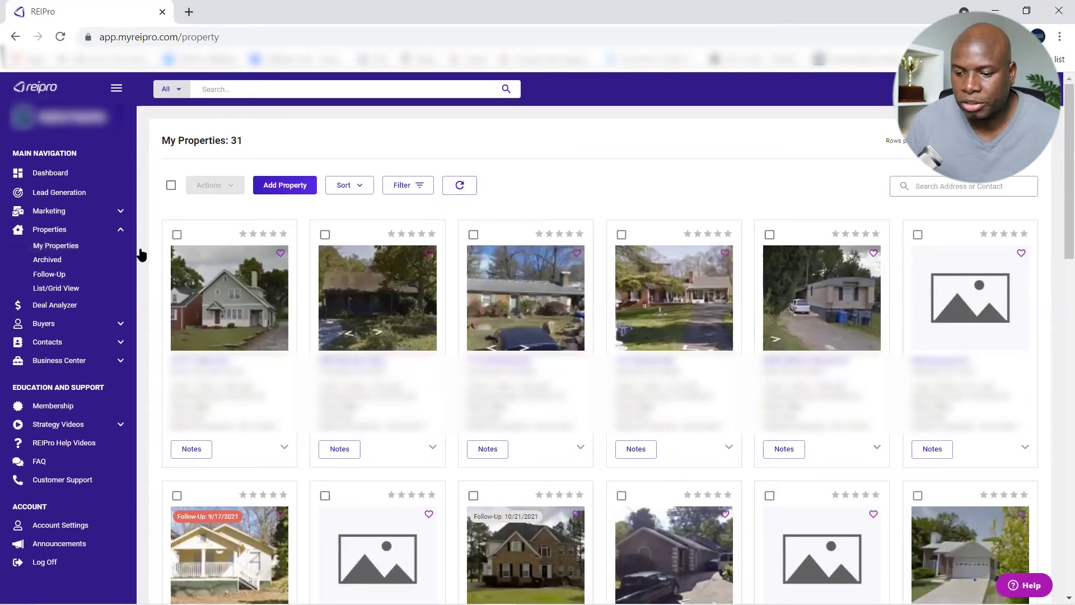
- Open the details page of the property in the second row of My Properties with the 10/21/2021 follow-up date
scroll(336, 279, down, 1)
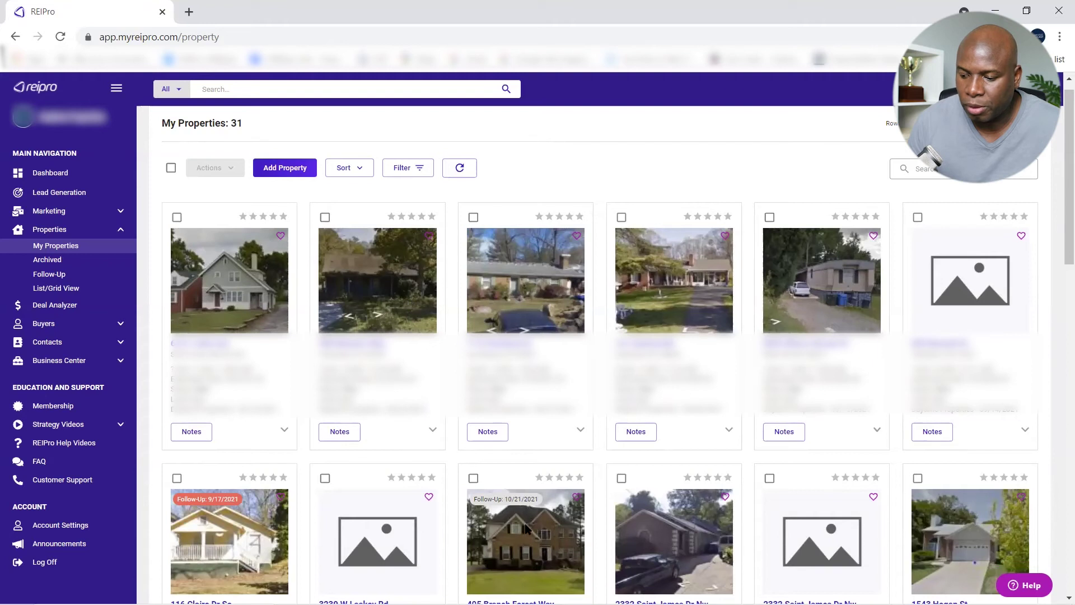
scroll(530, 536, down, 3)
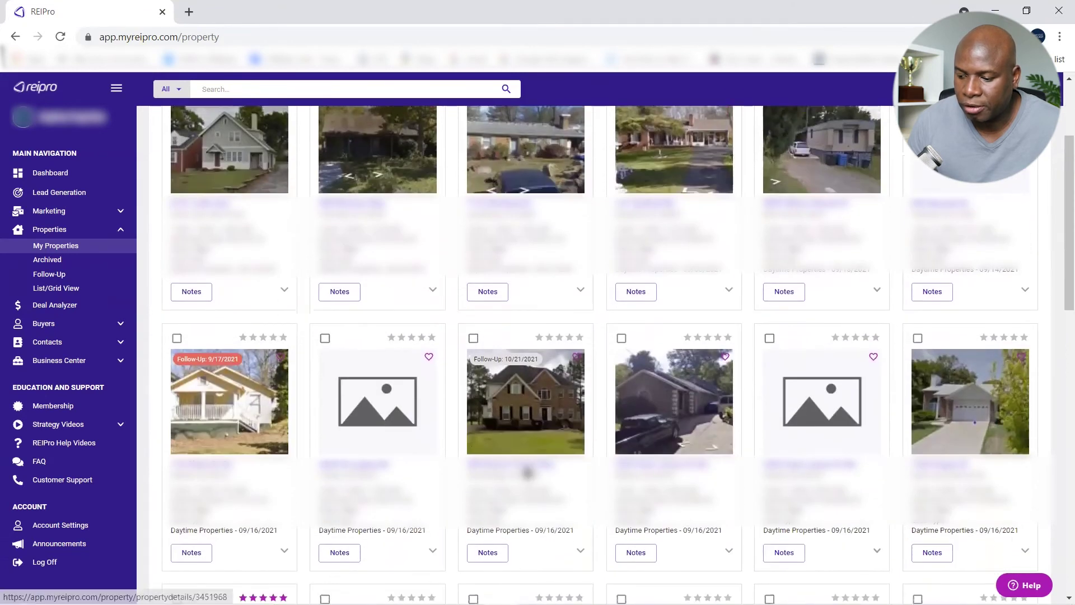
click(497, 450)
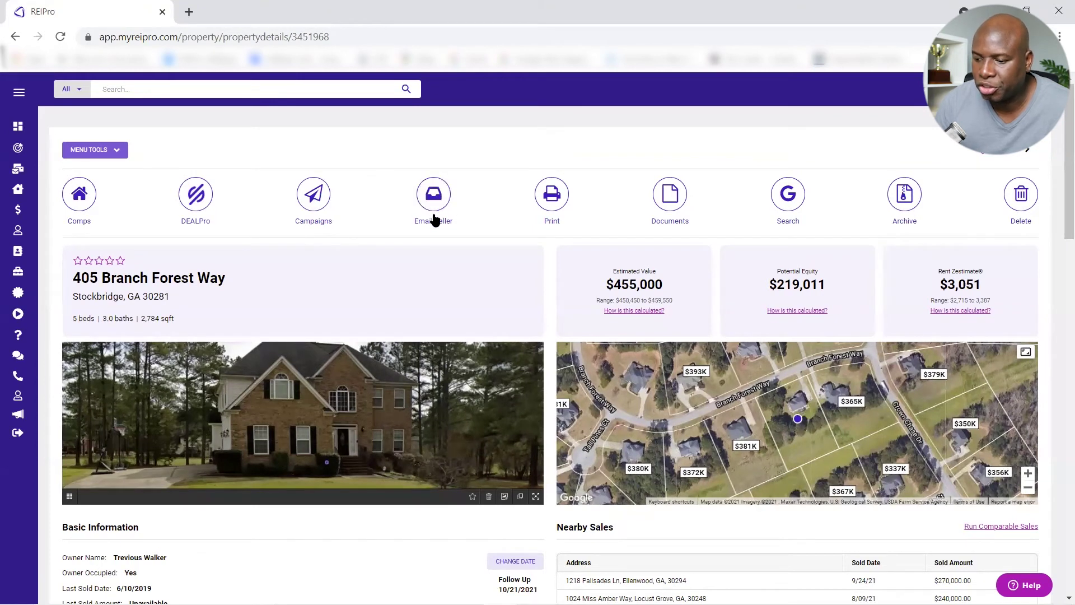
- Examine the property's overview, including its estimated value, potential equity, basic information, nearby sales and area map
scroll(208, 354, down, 5)
scroll(140, 395, down, 1)
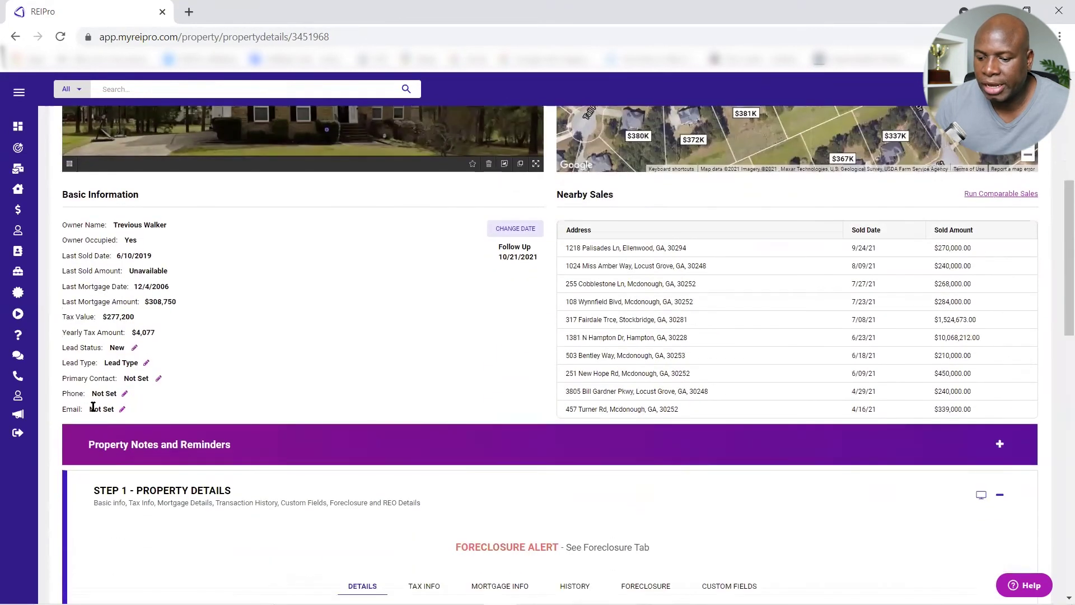
scroll(271, 345, up, 6)
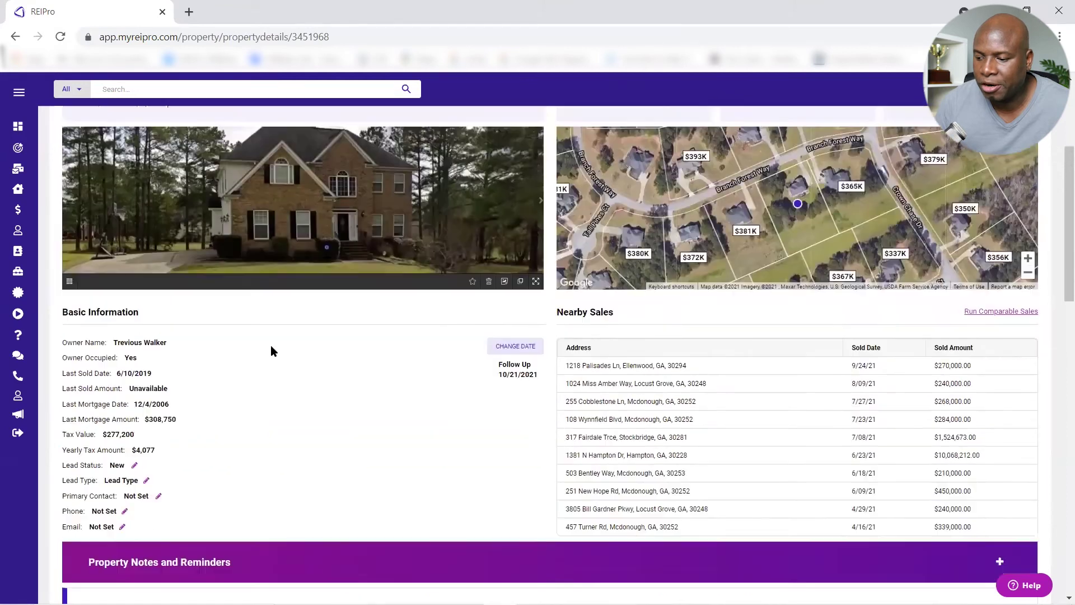
scroll(160, 468, down, 5)
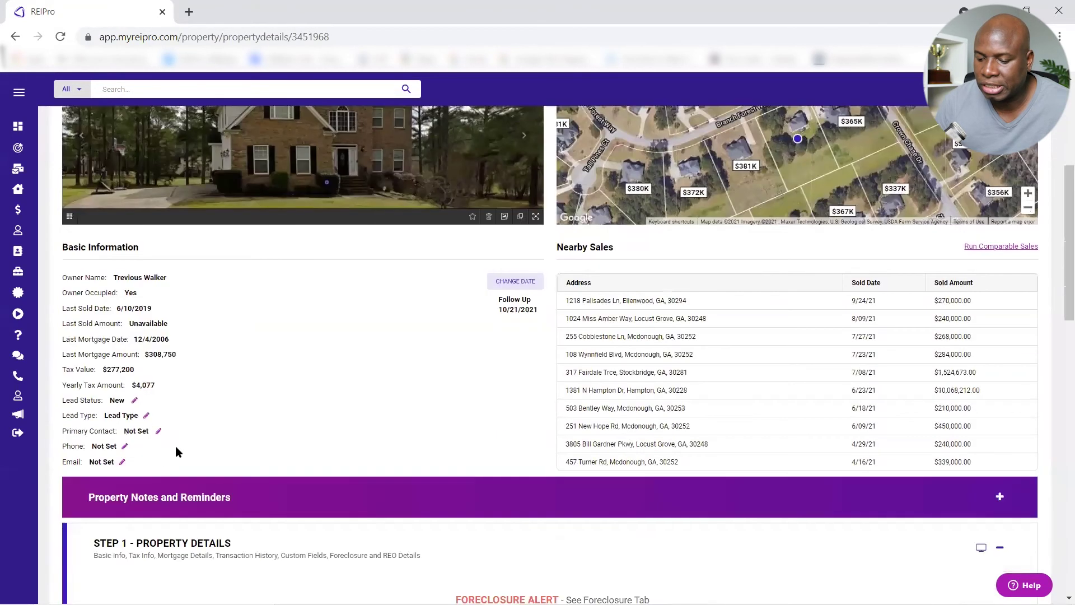
scroll(367, 357, up, 5)
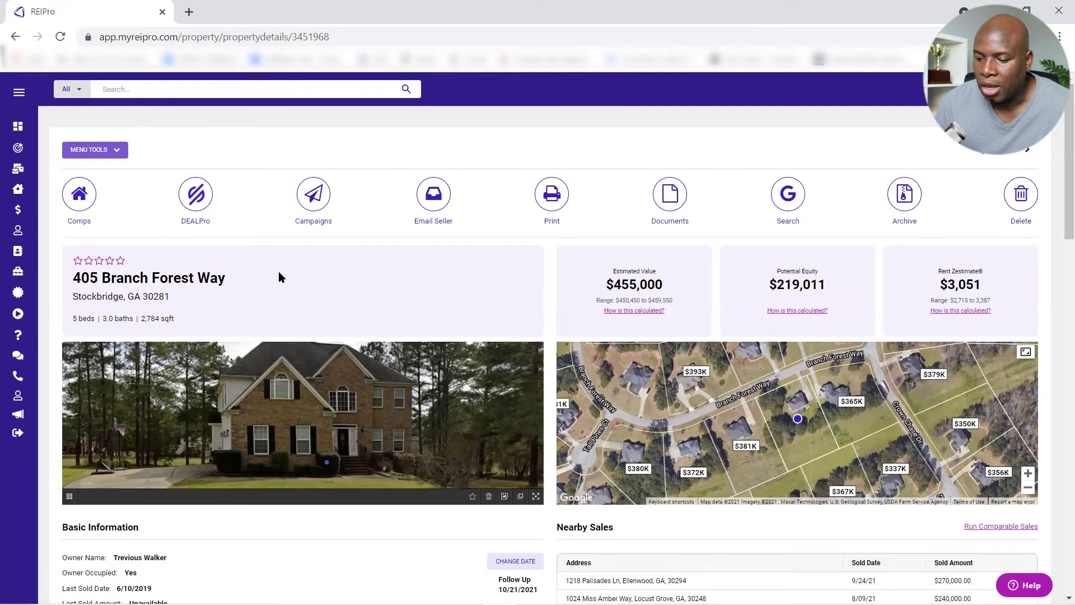
scroll(280, 276, down, 2)
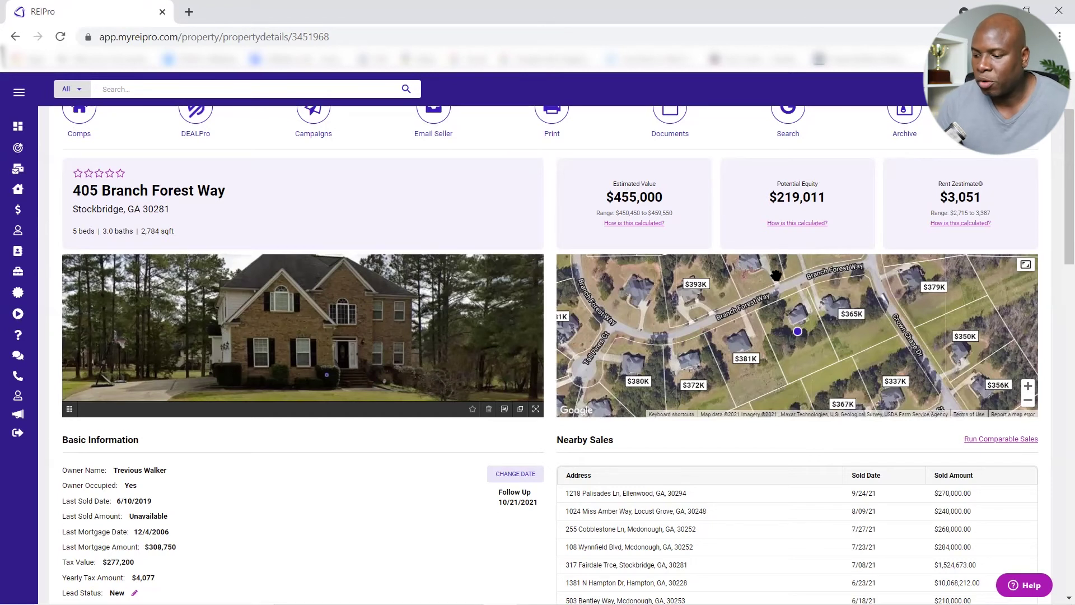
scroll(776, 275, down, 2)
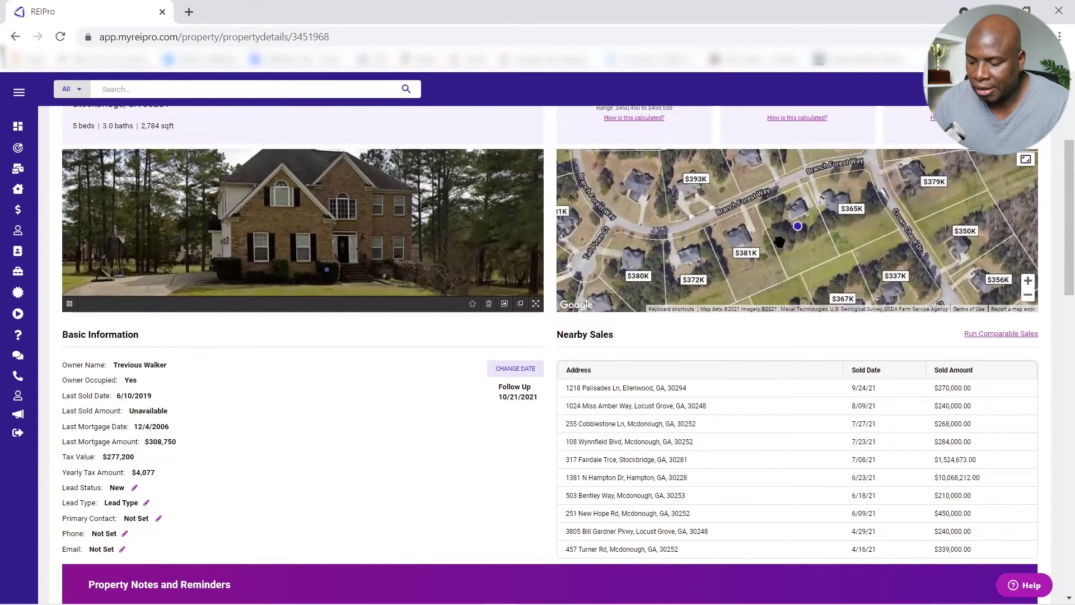
click(1028, 281)
click(1029, 295)
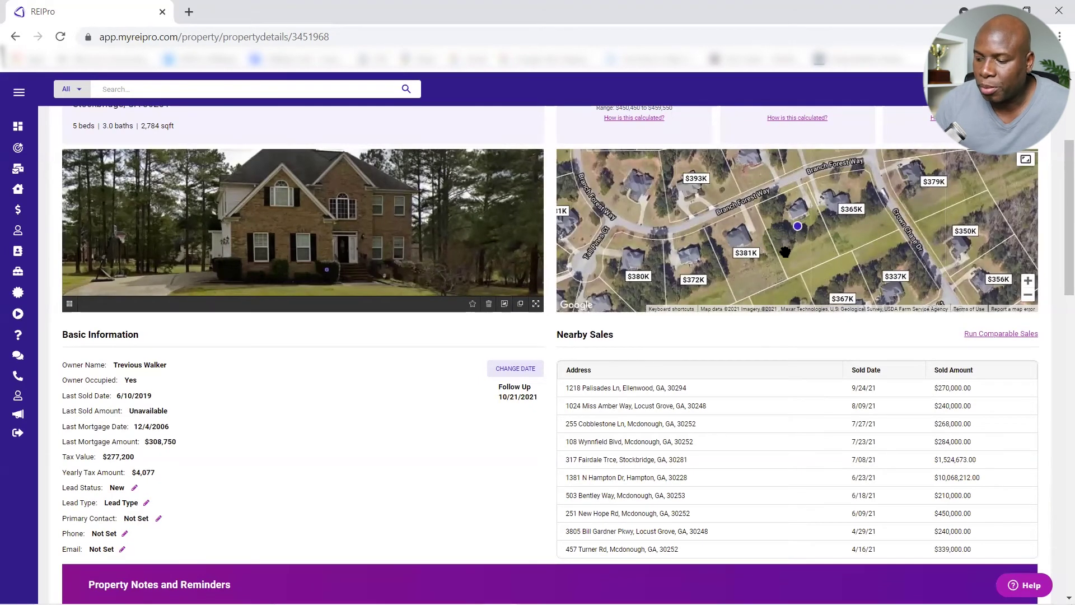
- View the property's Follow Up Date setting and close it
scroll(785, 252, down, 1)
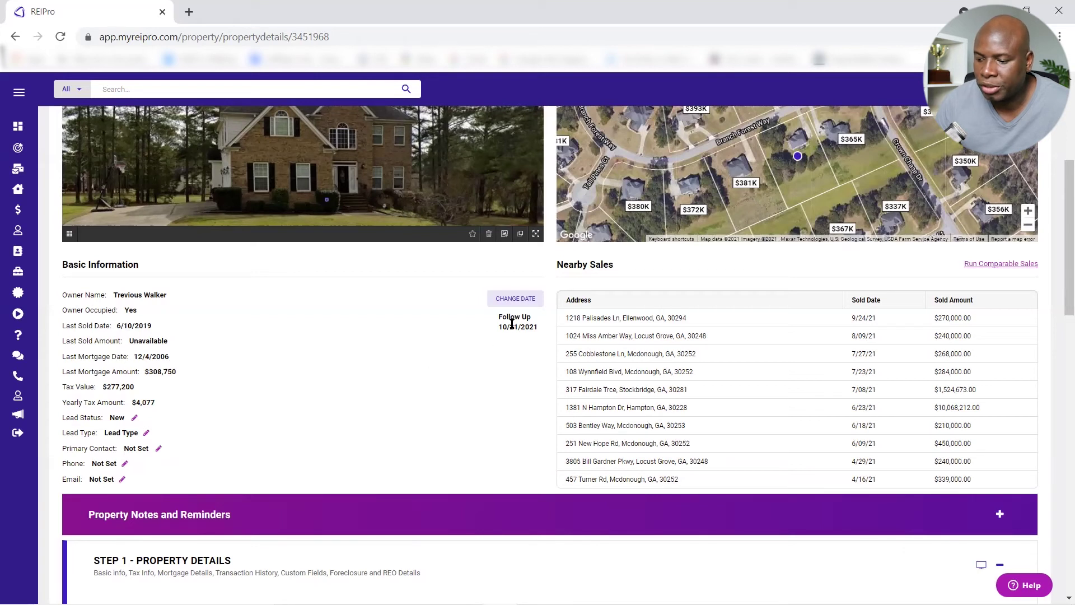
click(516, 299)
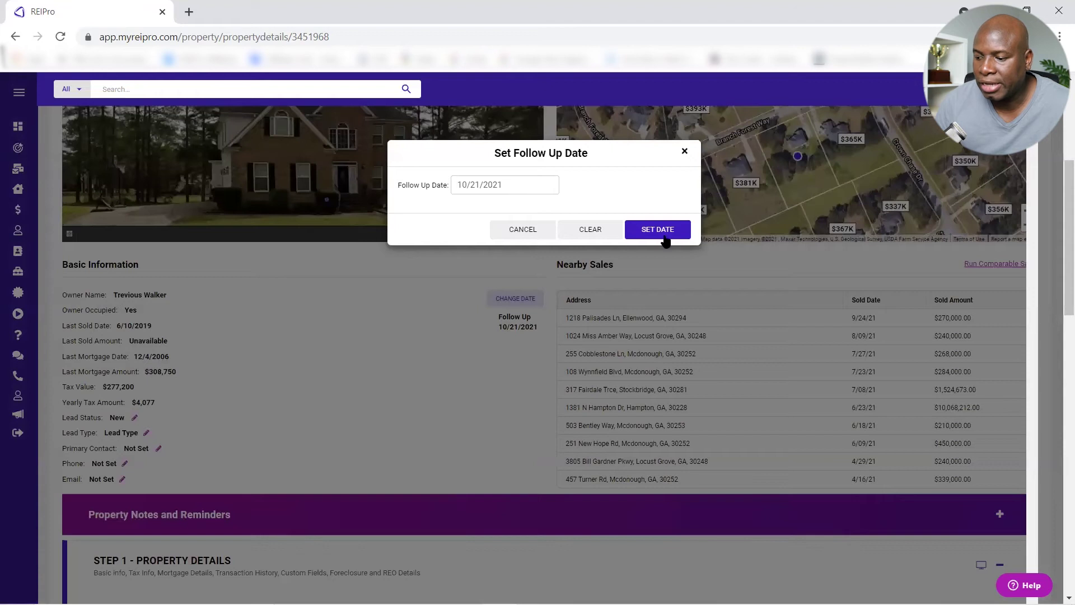
click(682, 154)
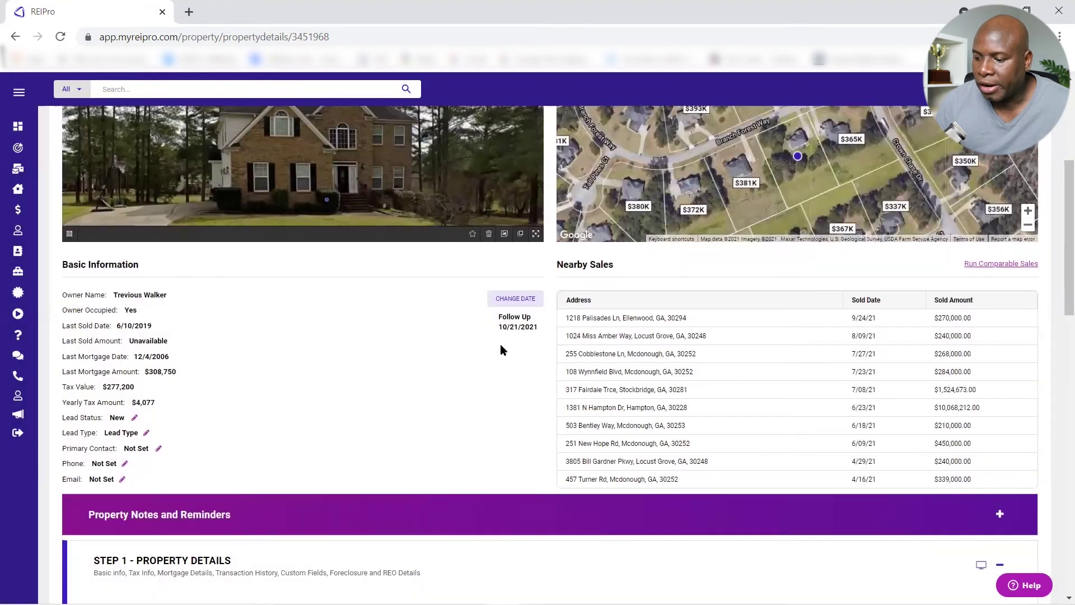
- Expand Property Notes and Reminders, open the existing note for editing, review its text and save it
scroll(481, 384, down, 3)
scroll(560, 369, down, 4)
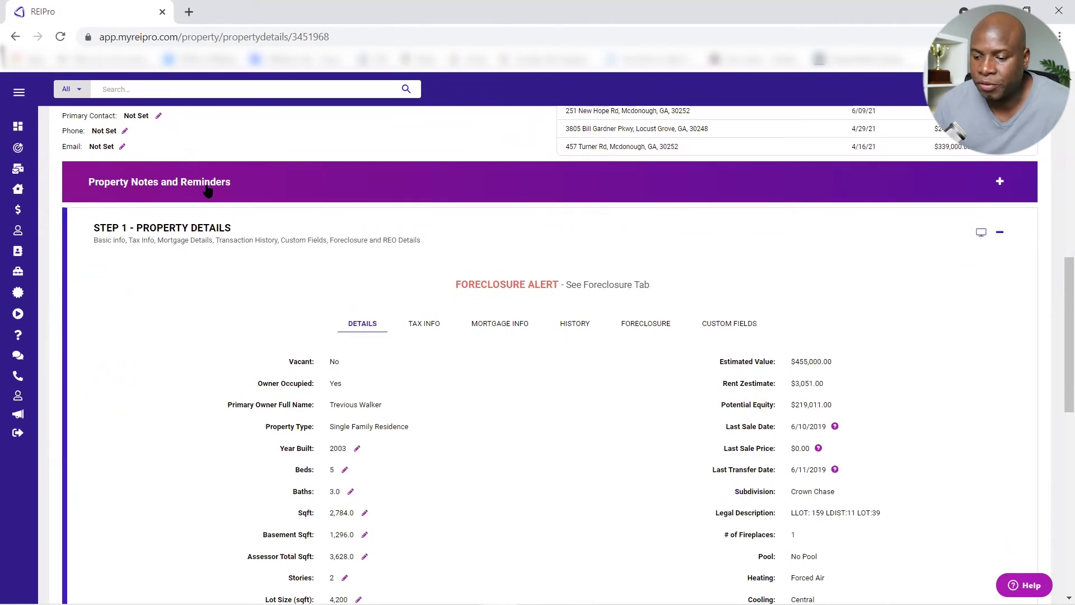
click(176, 185)
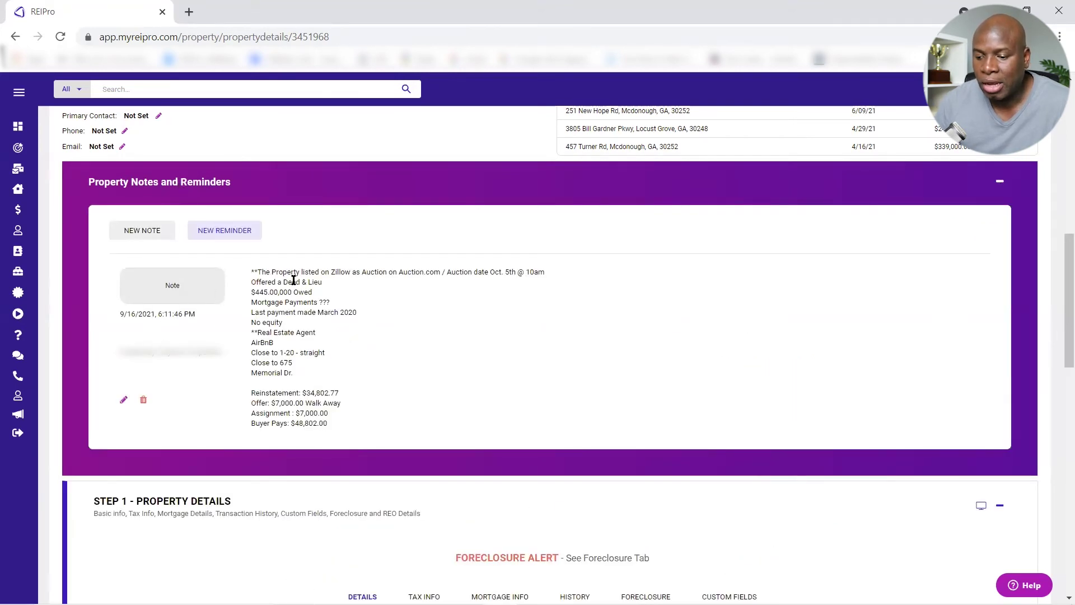
click(124, 401)
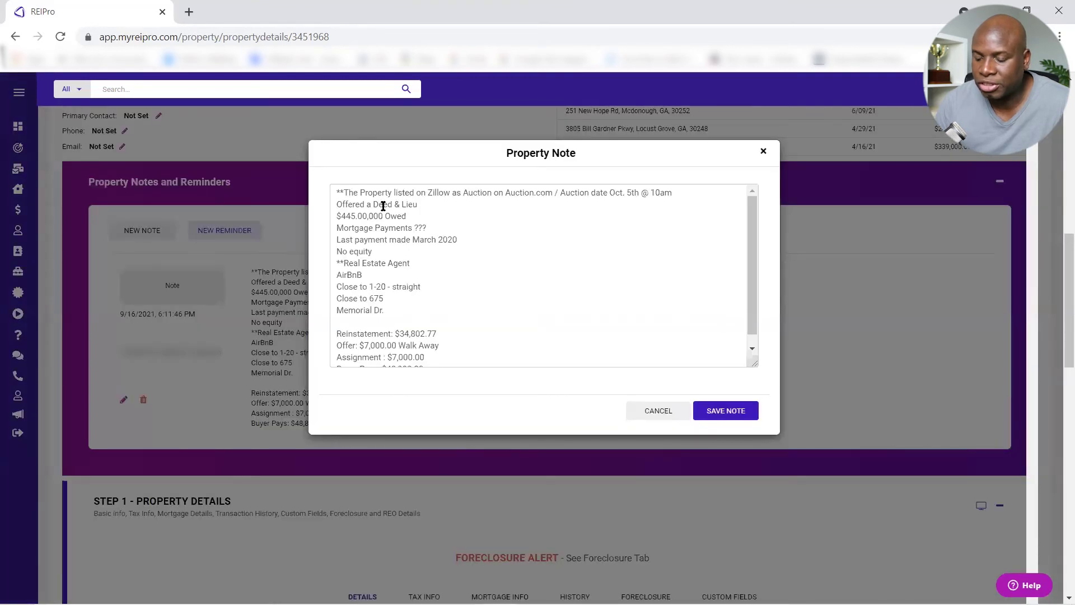
scroll(495, 308, down, 1)
click(739, 413)
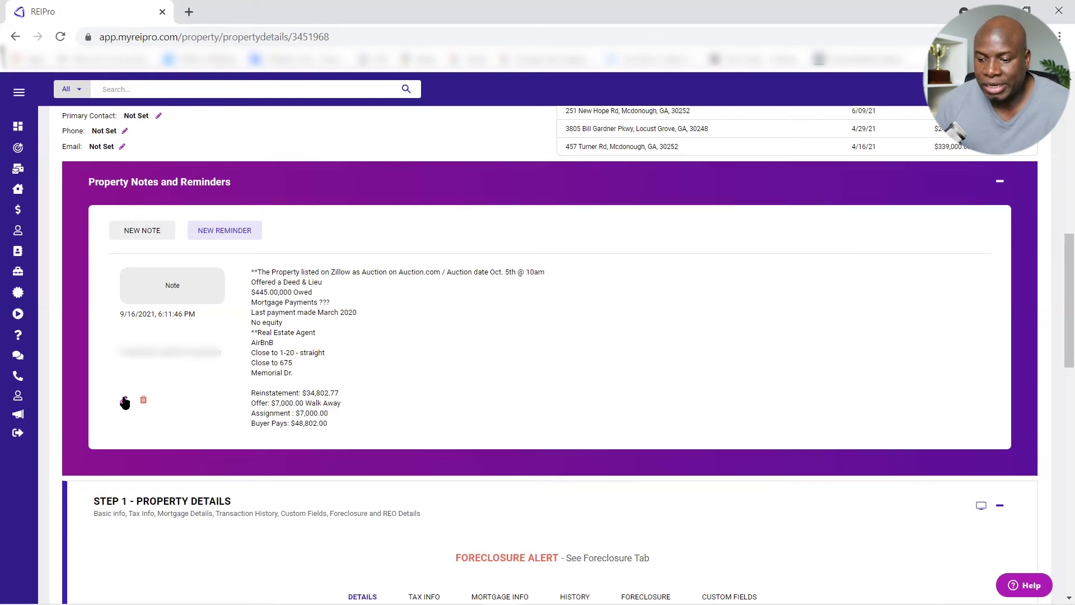
- View the blank new property note form, close it, and collapse Property Notes and Reminders
click(150, 231)
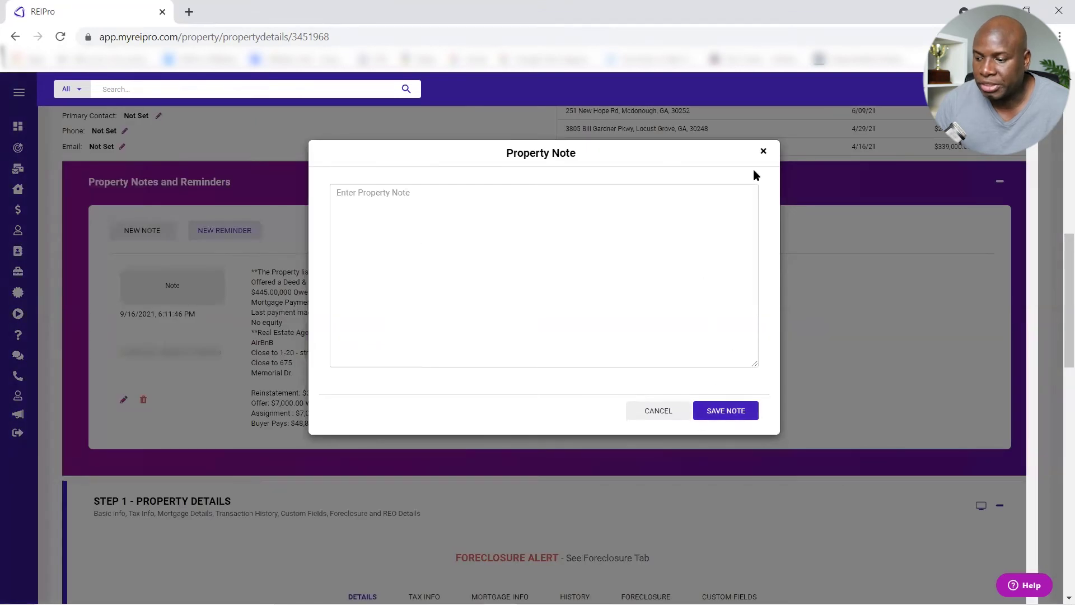
click(763, 153)
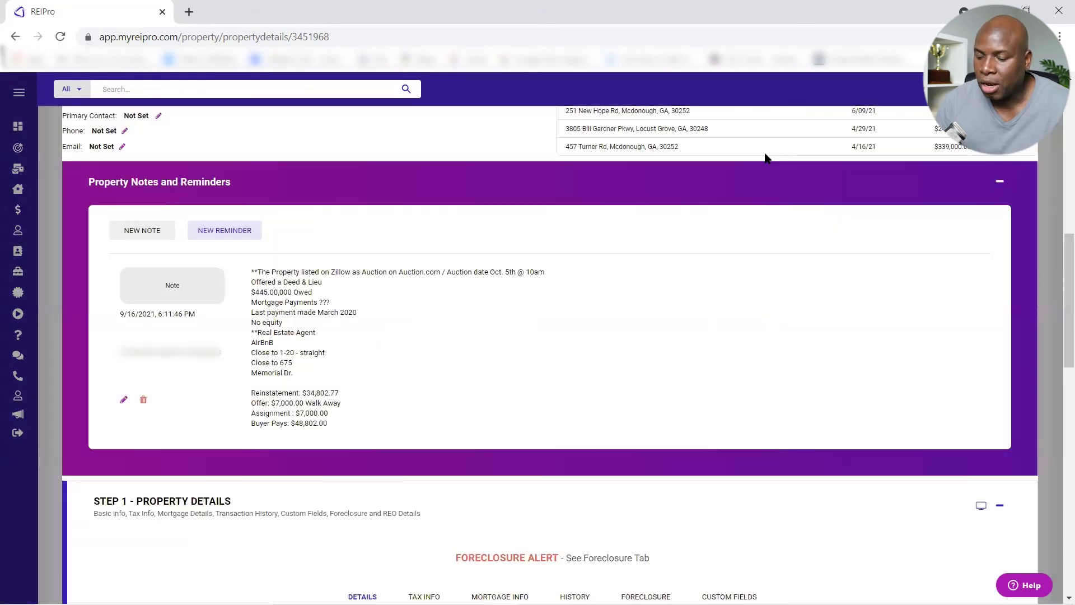
click(1000, 182)
- Review the Step 1 property details, tax, mortgage, history, foreclosure and custom field information, and return to Details
scroll(521, 258, down, 3)
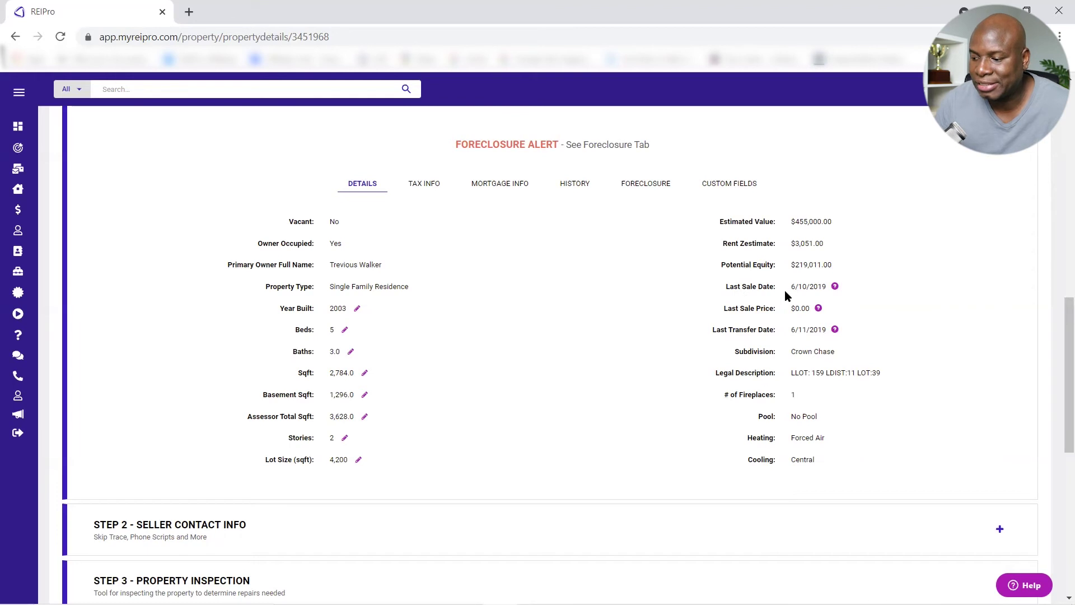
scroll(415, 343, up, 1)
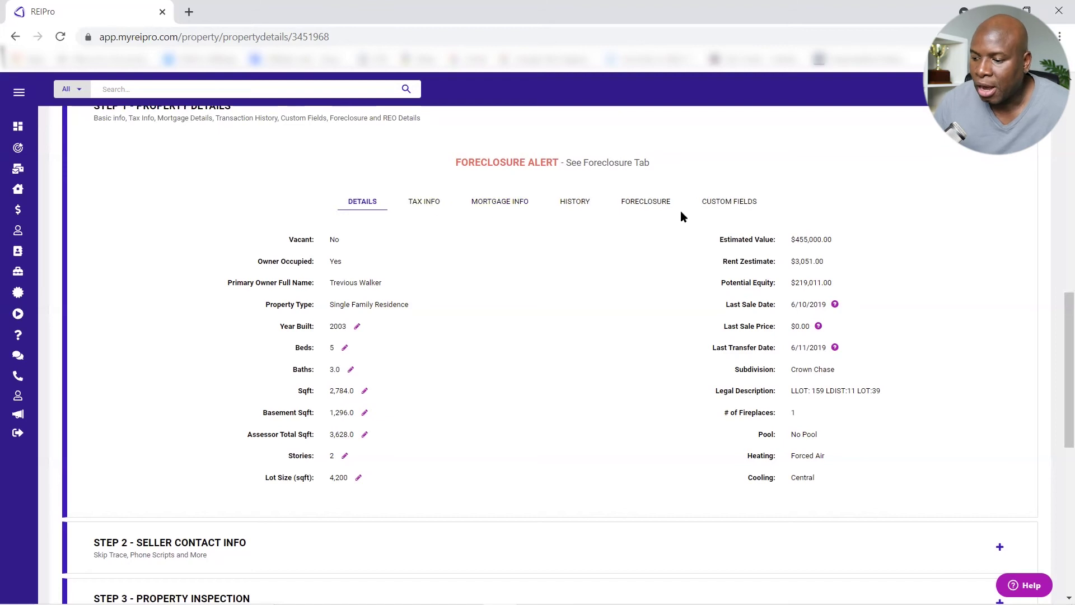
scroll(424, 234, up, 2)
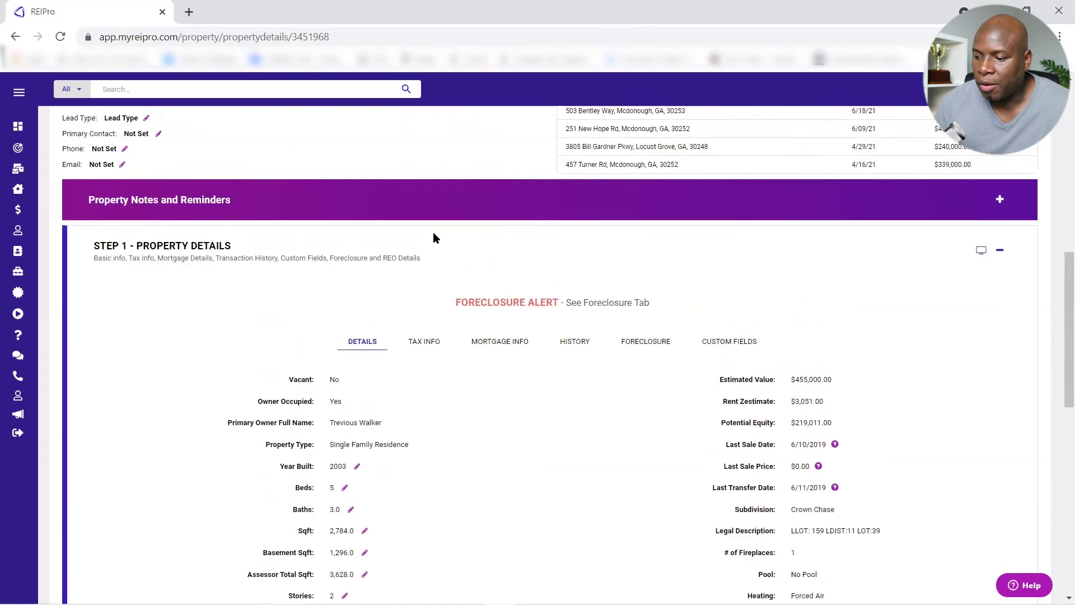
scroll(503, 255, down, 1)
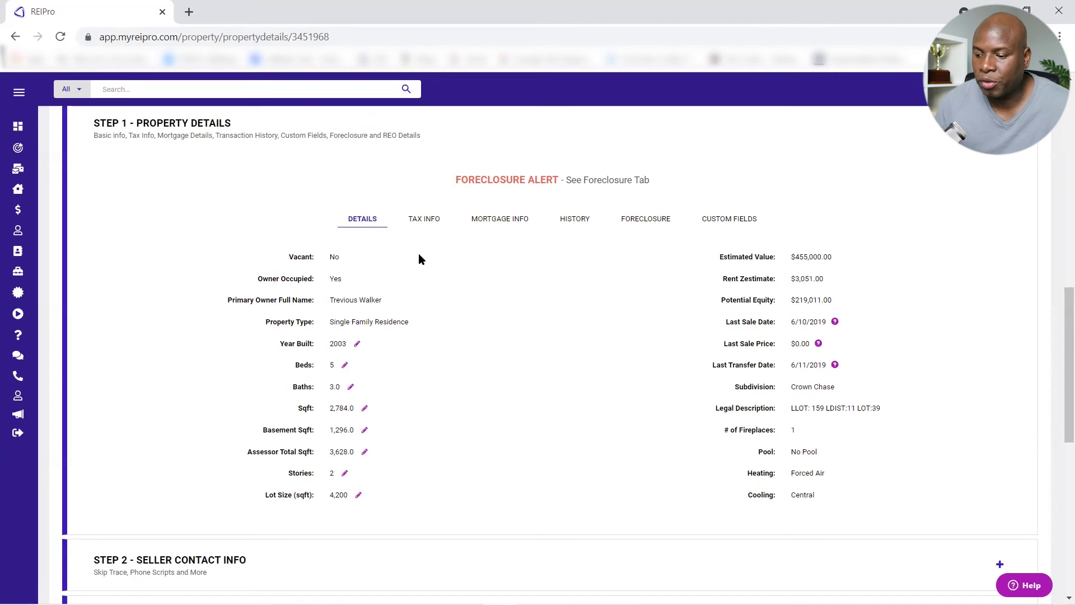
click(425, 220)
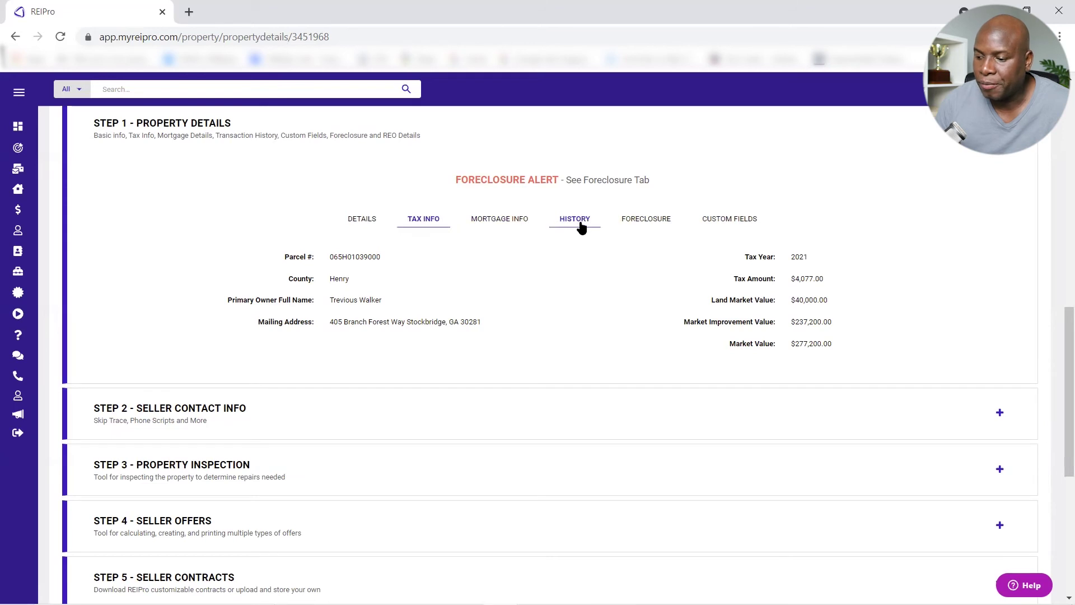
click(498, 223)
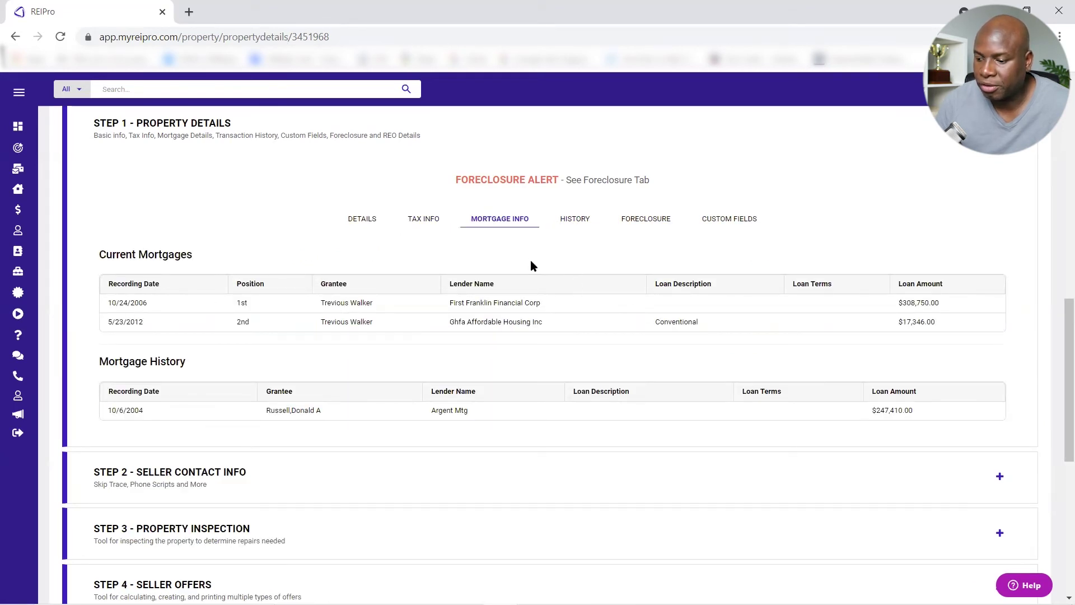
click(577, 224)
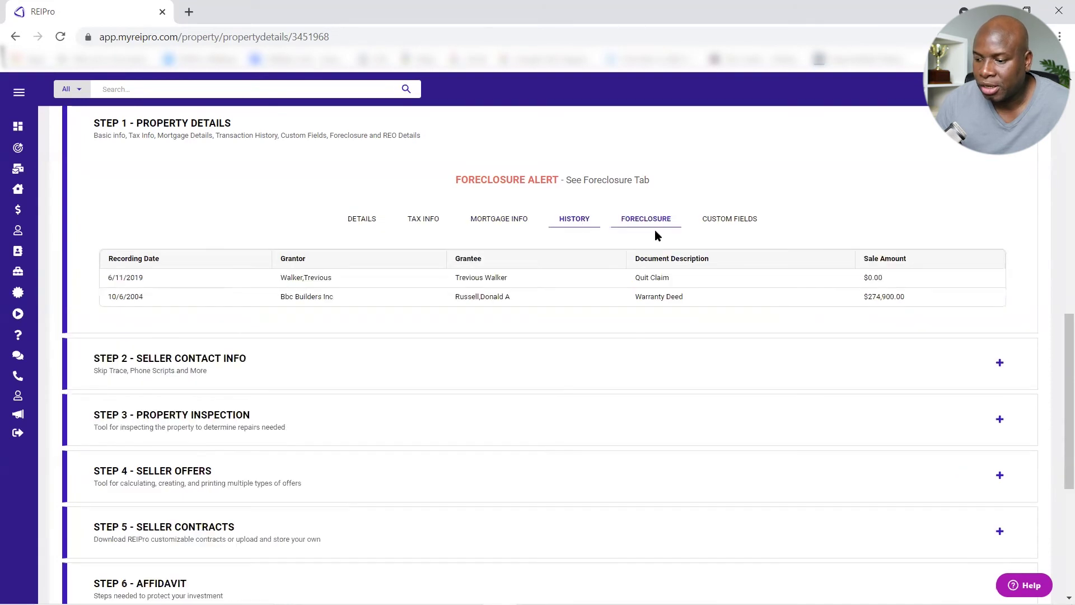
click(648, 224)
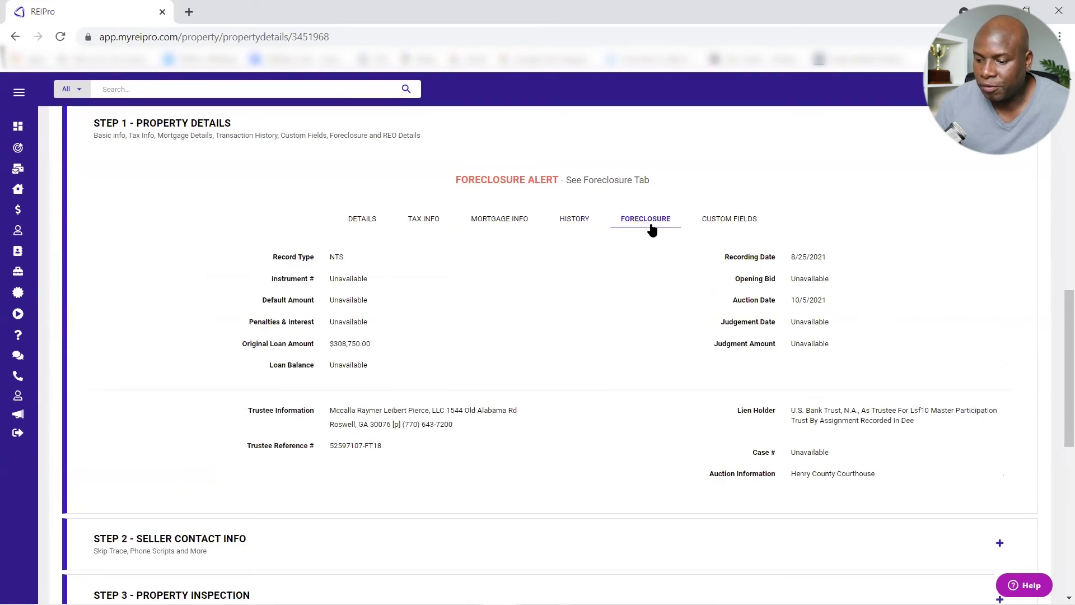
click(722, 223)
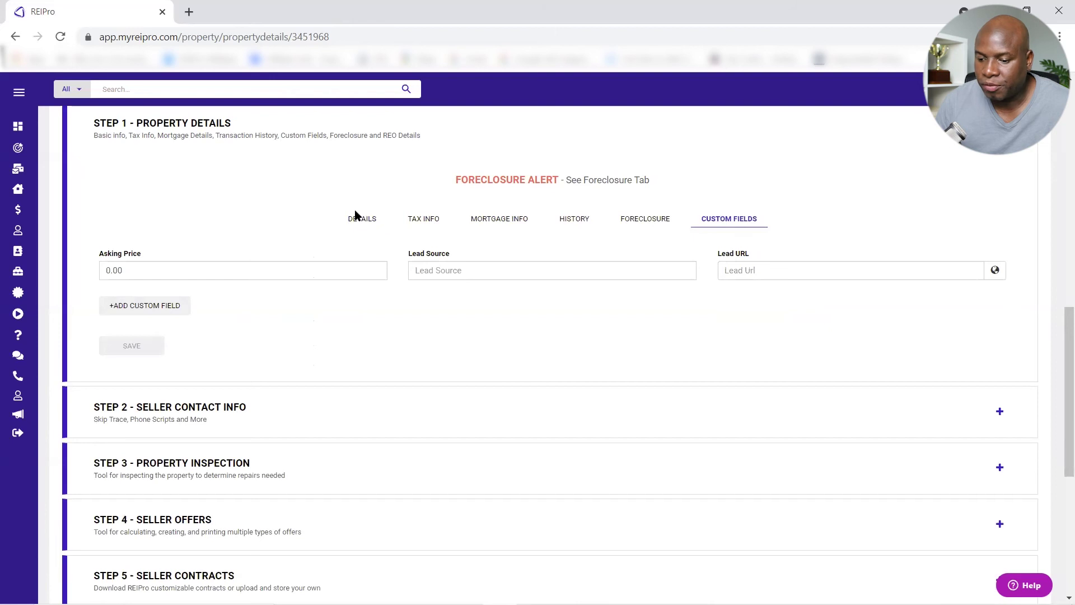
click(364, 223)
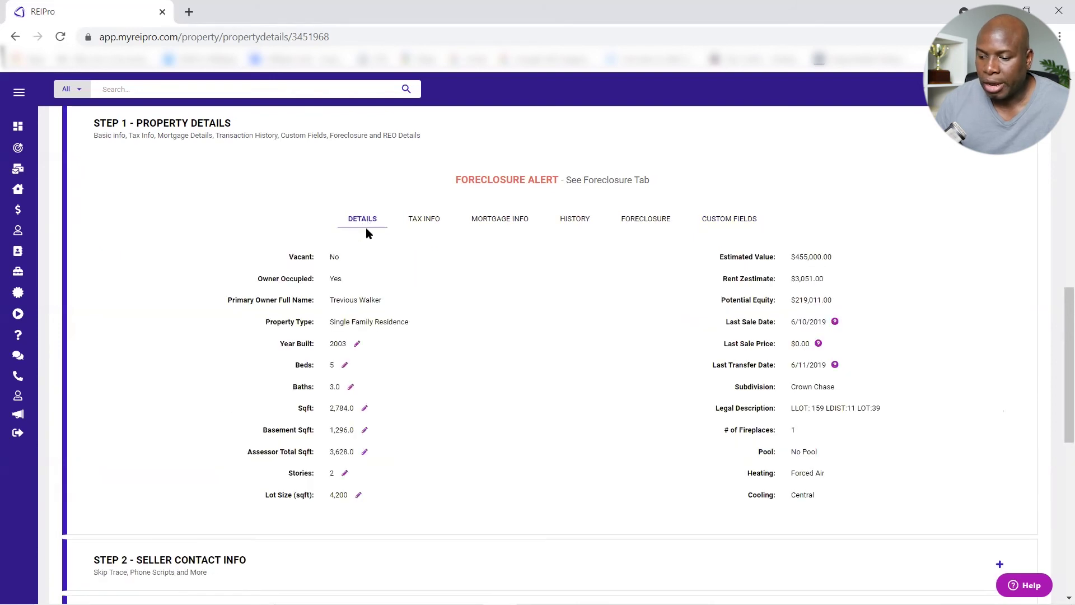
- Look over the remaining numbered steps of the property and collapse Step 1 - Property Details
scroll(367, 236, down, 5)
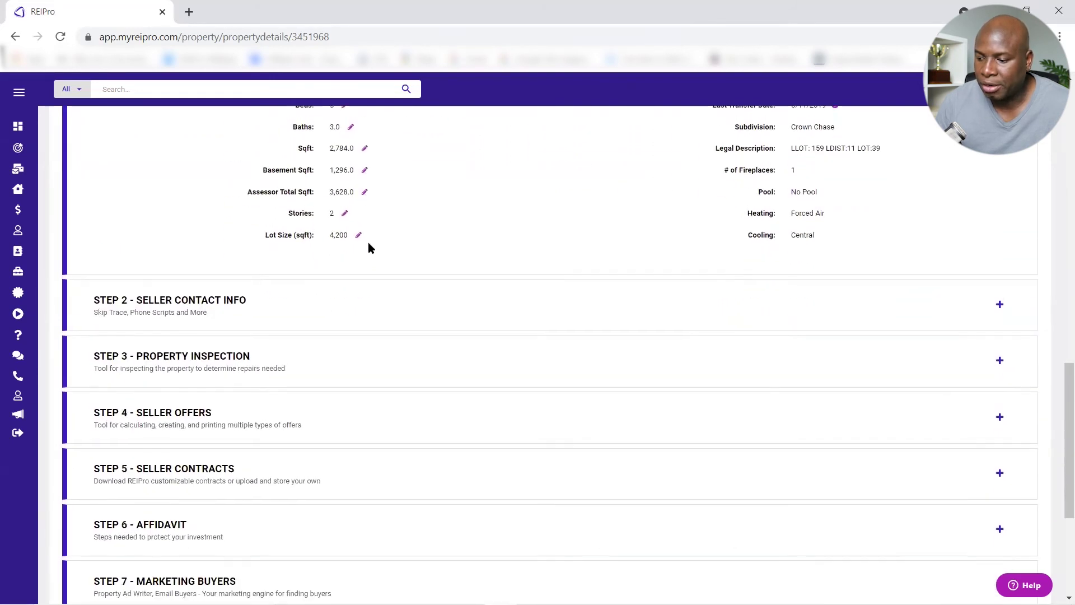
scroll(392, 246, up, 5)
scroll(1039, 217, up, 3)
click(1001, 251)
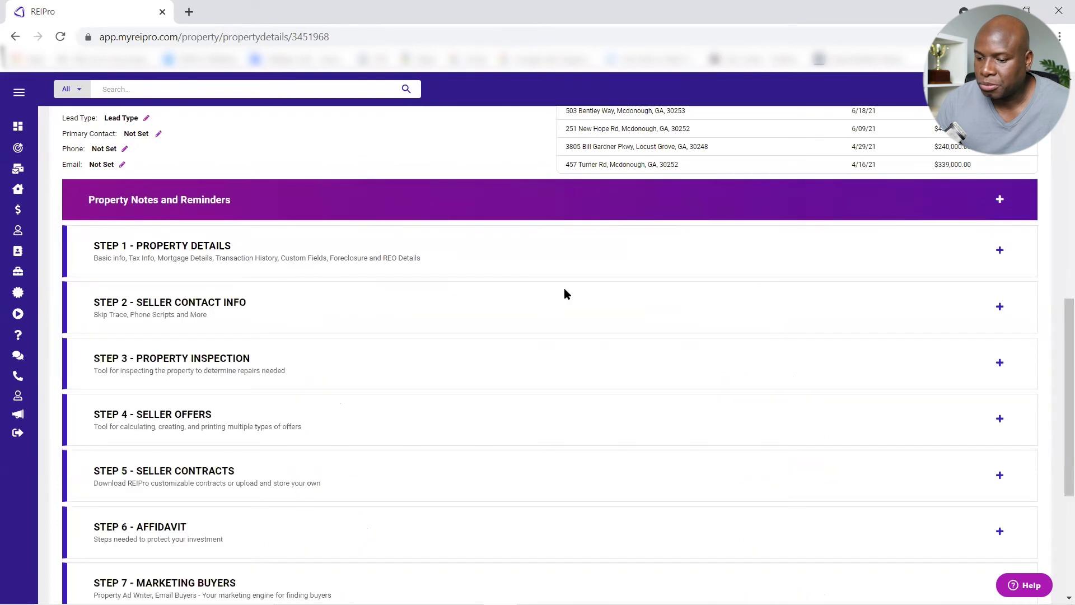
- Expand Step 2 - Seller Contact Info and review the skip trace search criteria, contact information, possible relatives and address history
scroll(241, 297, down, 2)
click(247, 237)
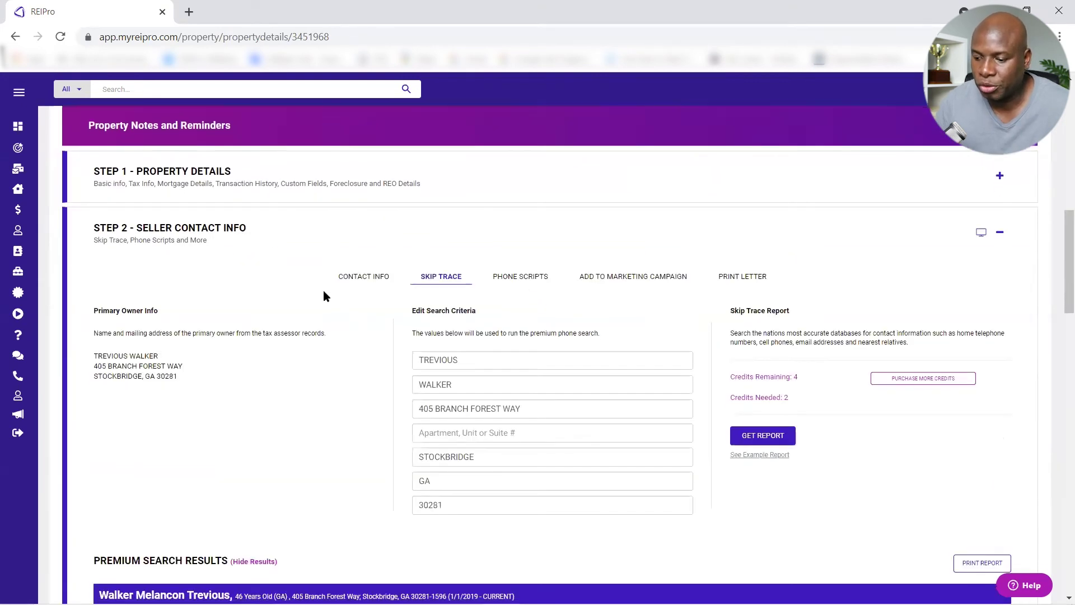
scroll(324, 295, down, 2)
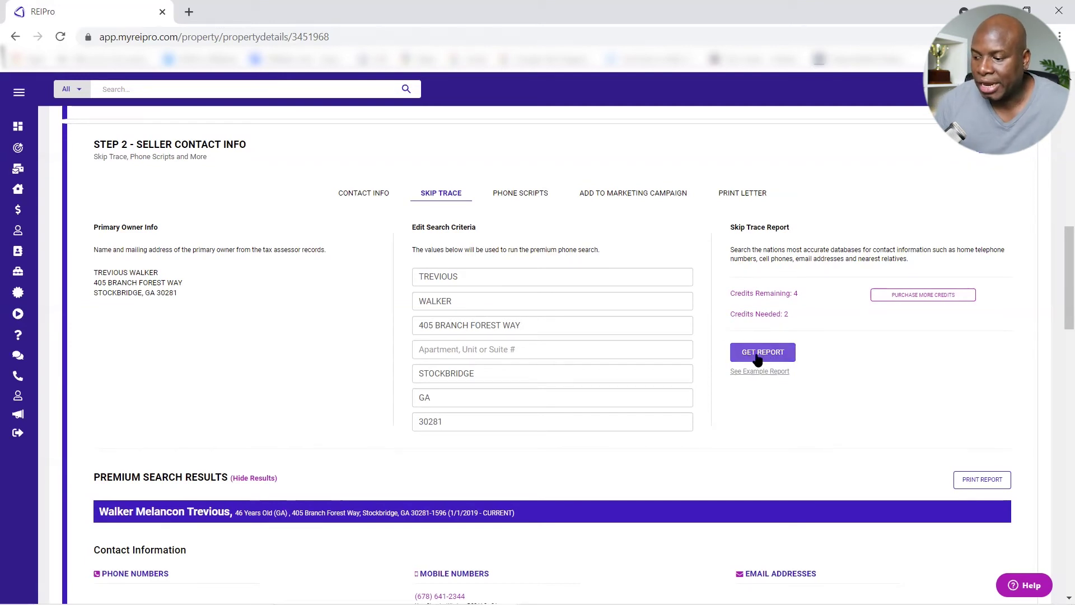
scroll(441, 407, down, 1)
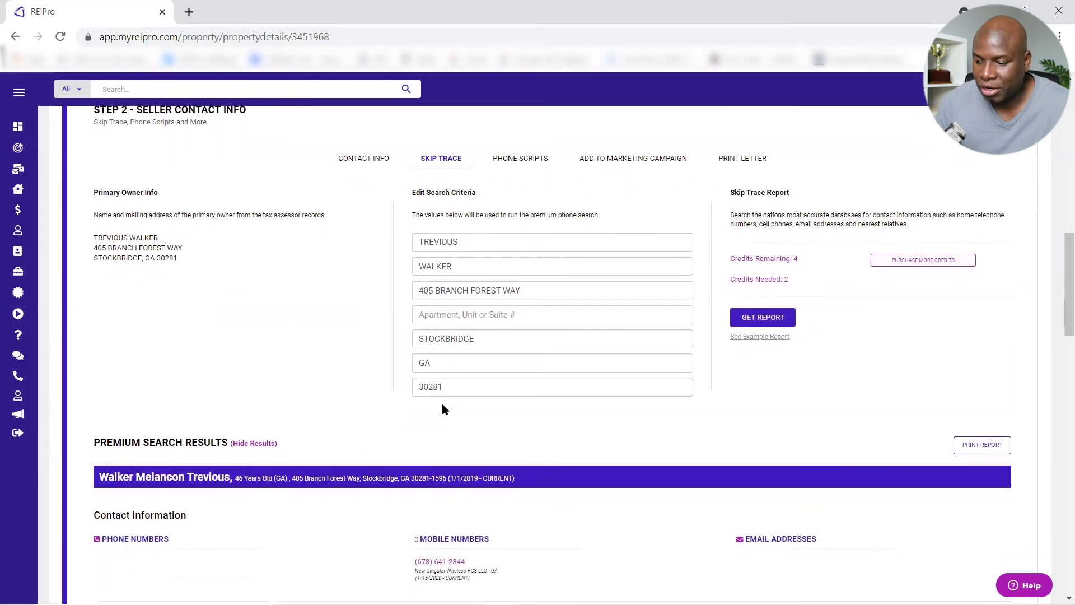
scroll(613, 370, down, 1)
scroll(583, 377, down, 2)
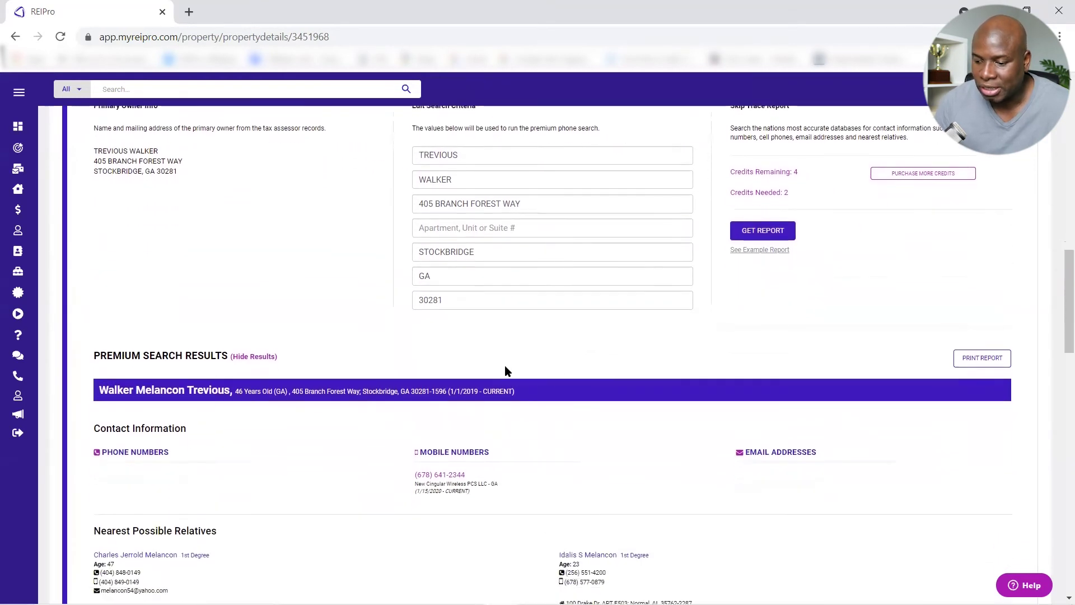
scroll(504, 369, down, 4)
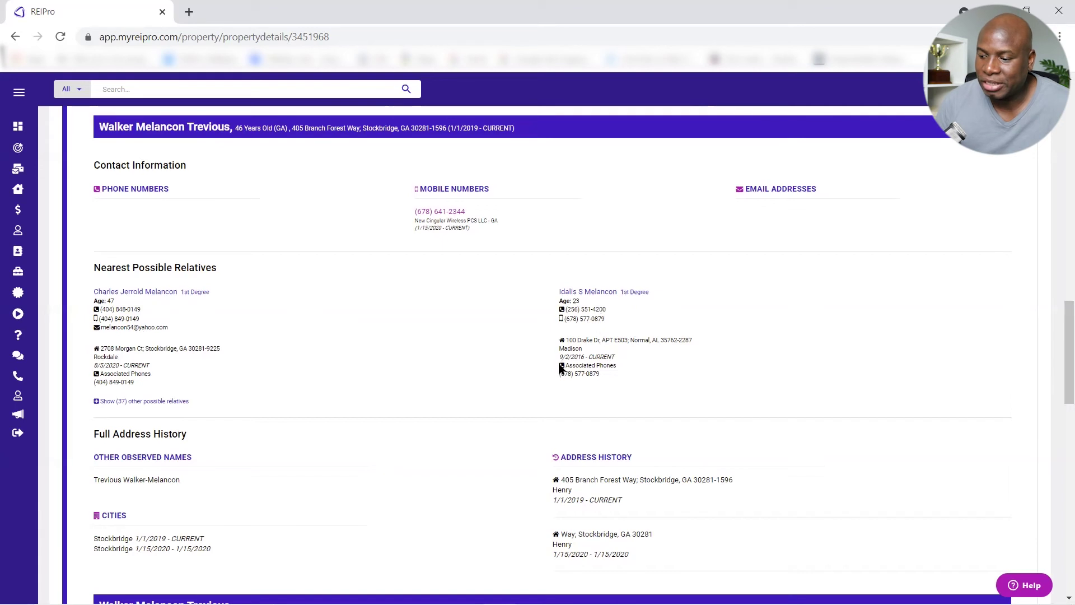
scroll(275, 439, down, 1)
scroll(280, 435, up, 5)
scroll(302, 426, up, 4)
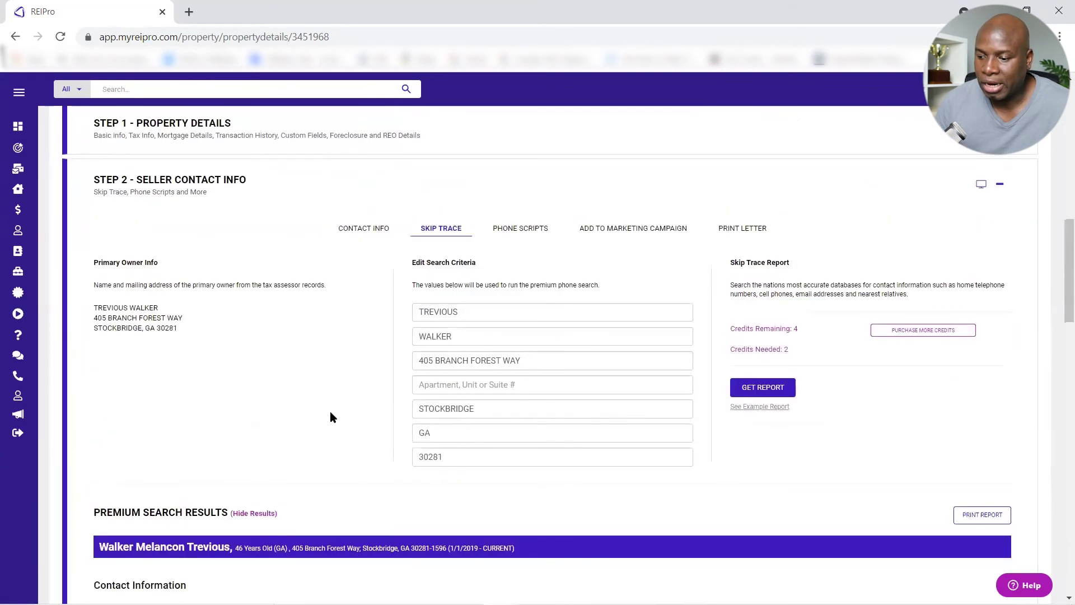
scroll(358, 387, up, 1)
scroll(387, 341, down, 1)
scroll(409, 299, down, 1)
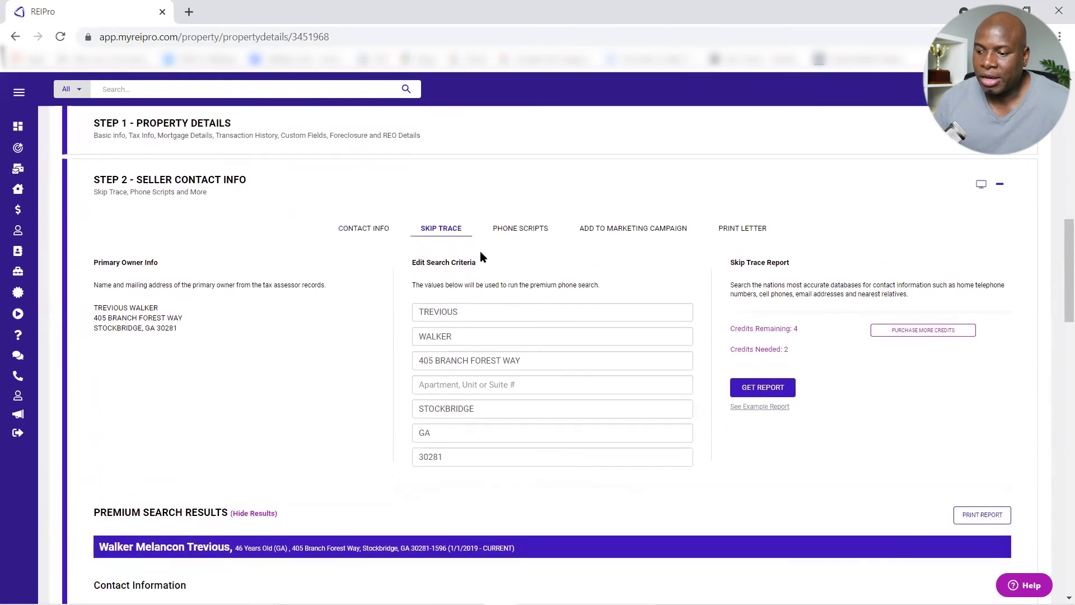
- Open the seller phone scripts and review the vacant-property script with its Basic Questions and Additional Questions
click(520, 230)
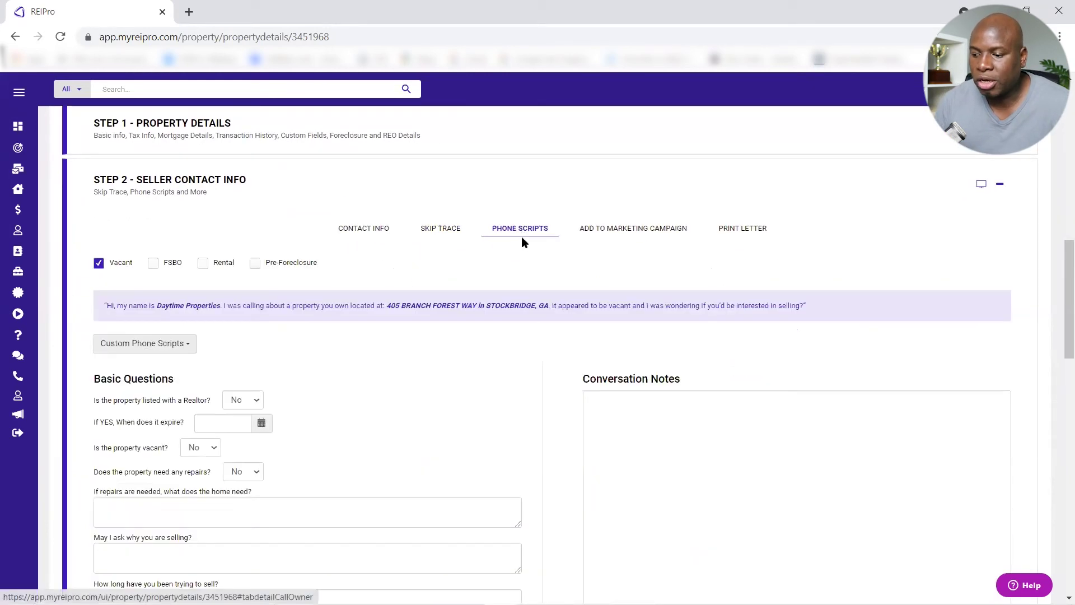
scroll(465, 287, down, 2)
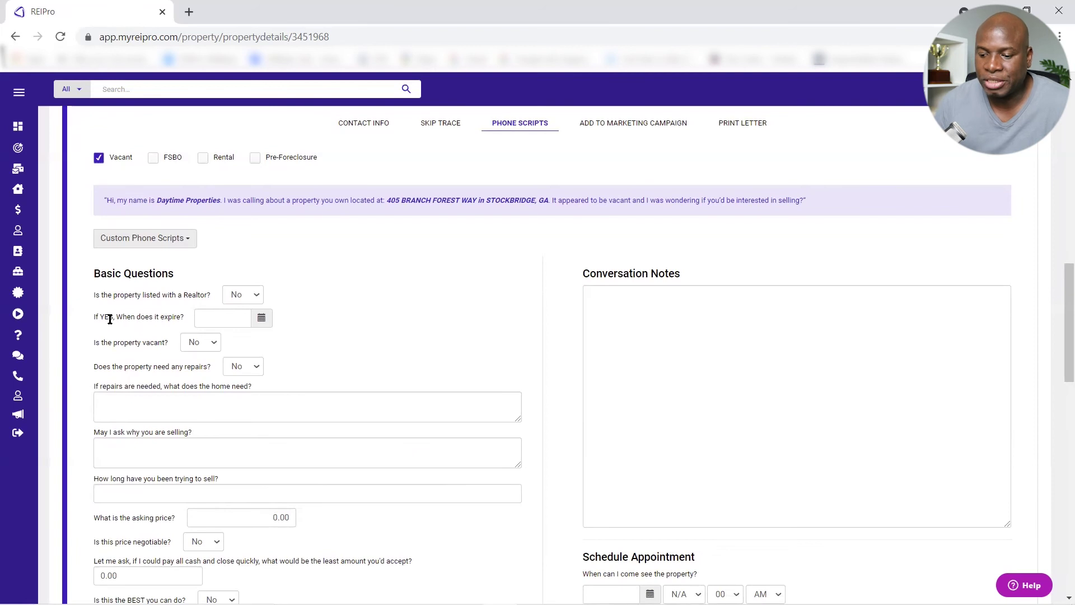
scroll(121, 315, down, 1)
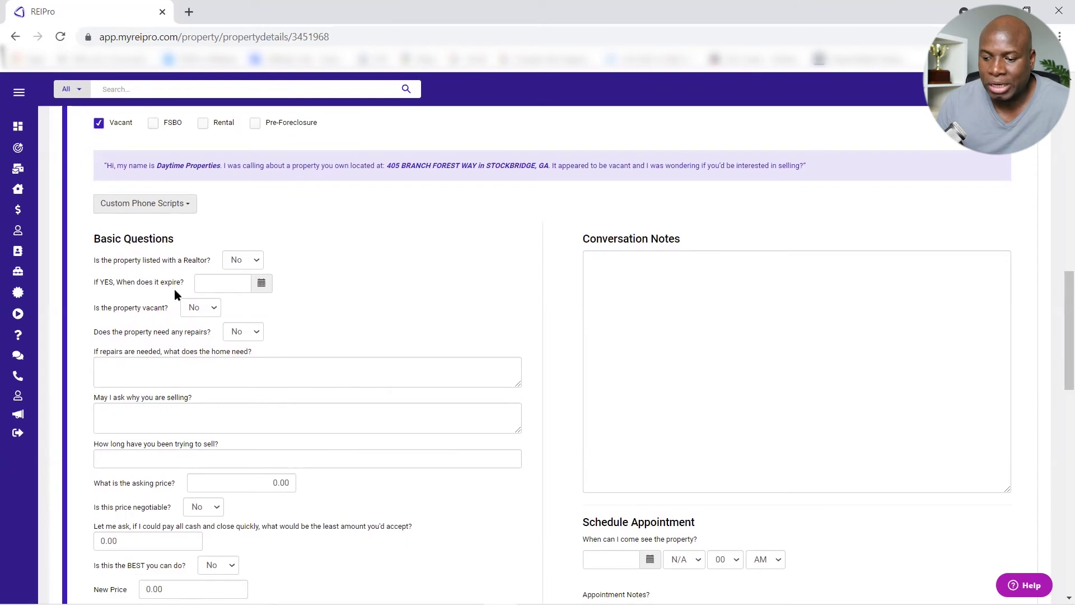
scroll(128, 382, down, 2)
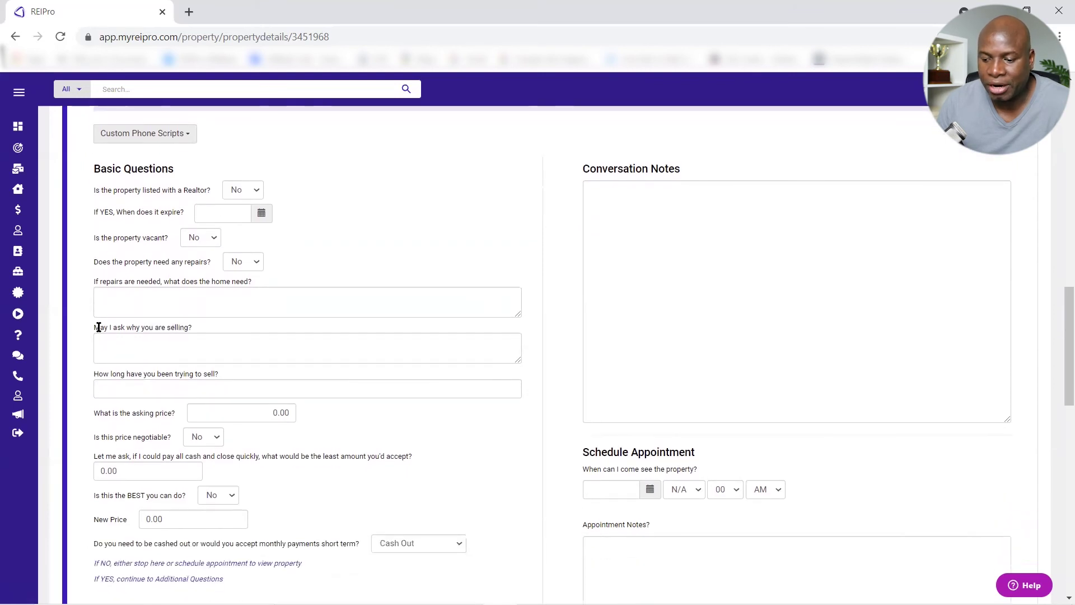
click(192, 351)
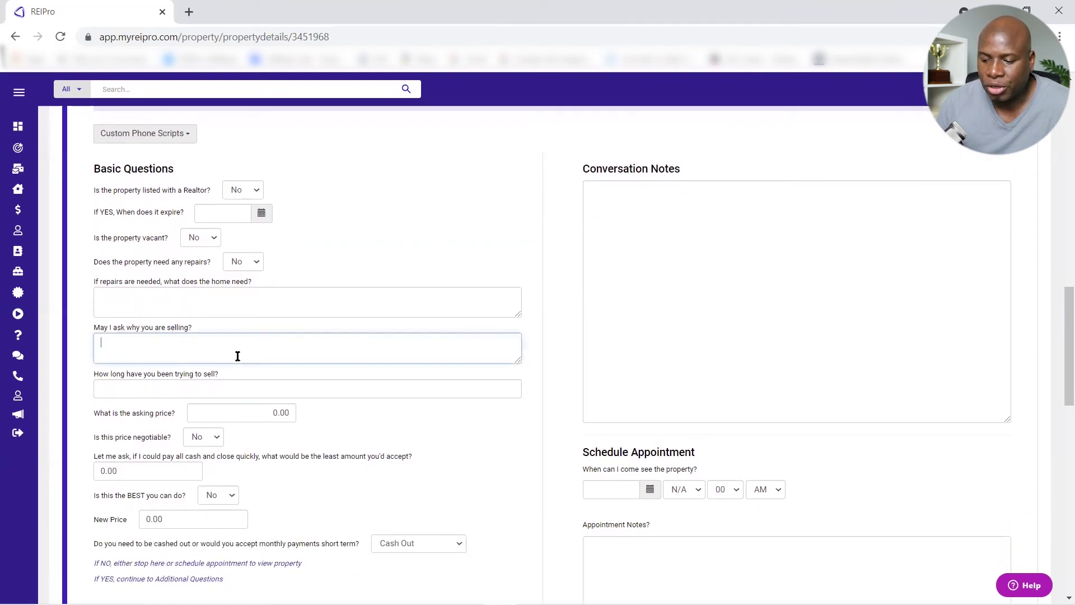
scroll(249, 355, down, 3)
scroll(367, 366, down, 3)
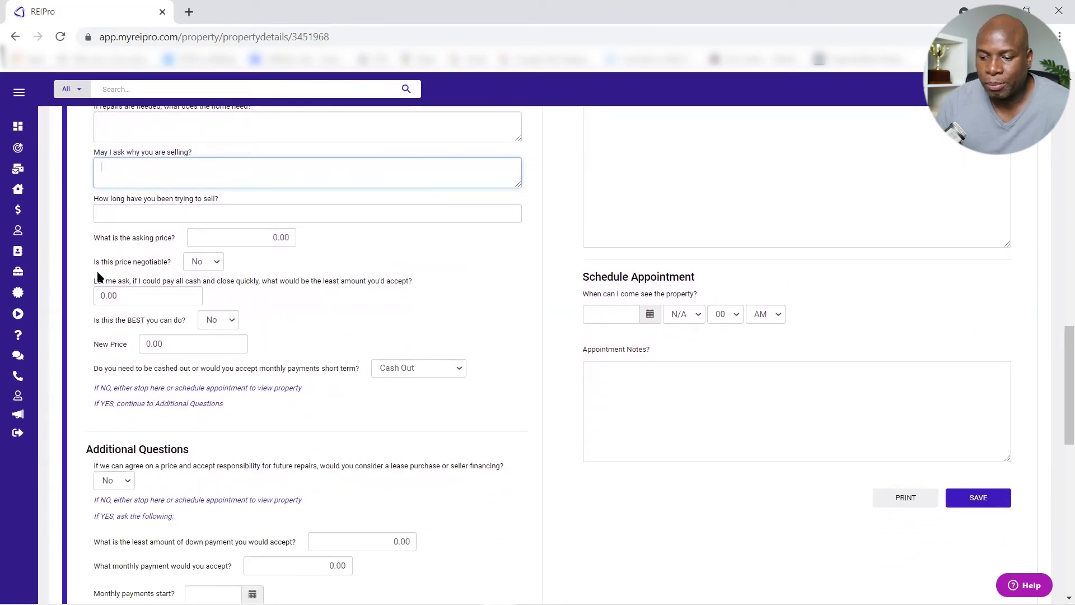
scroll(155, 313, down, 6)
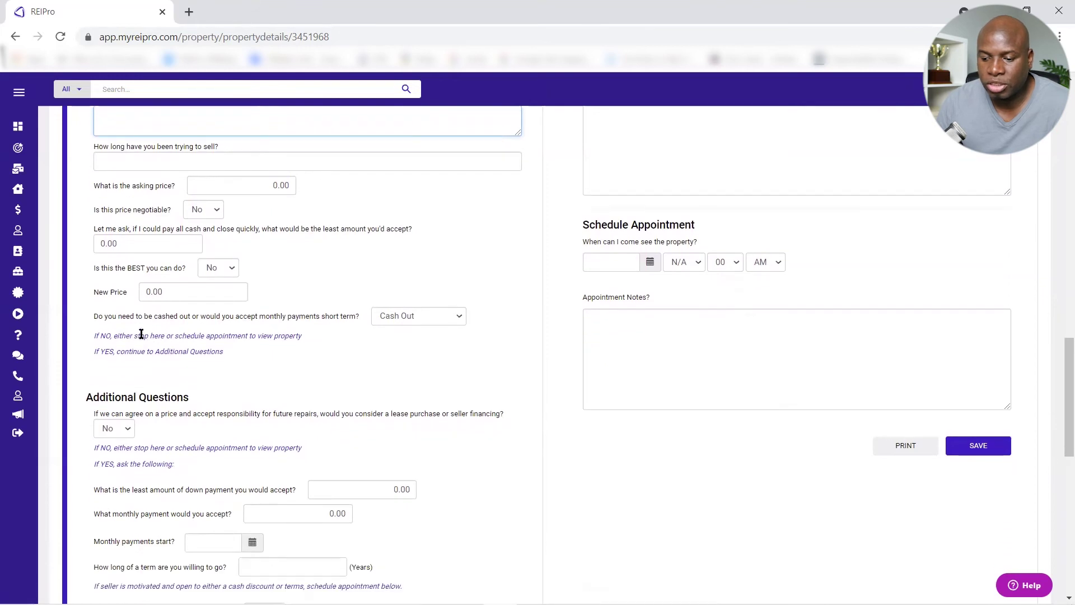
scroll(212, 300, down, 4)
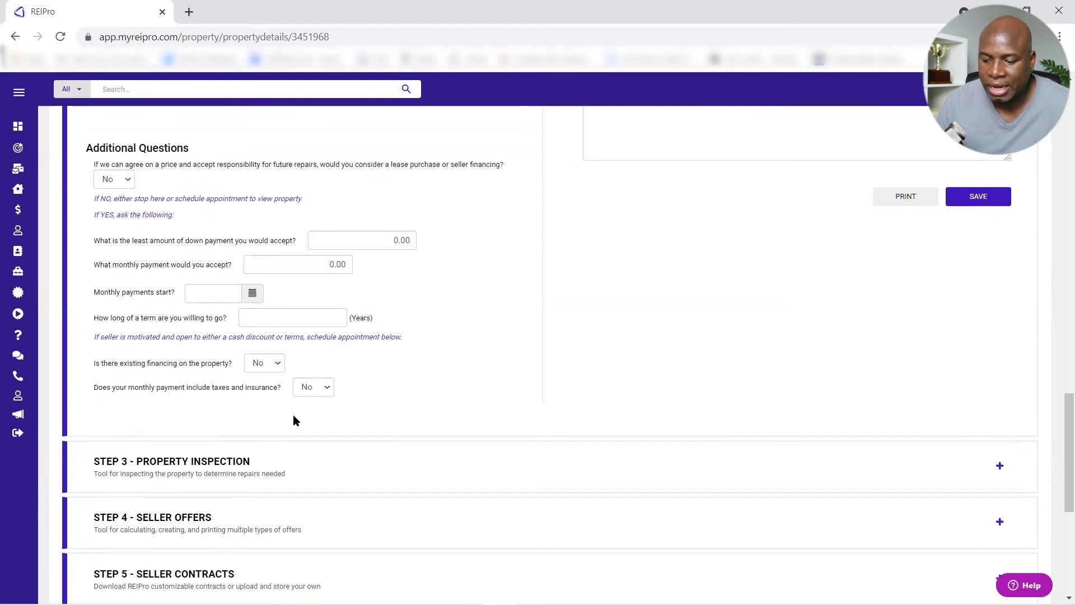
scroll(294, 415, up, 5)
scroll(298, 401, up, 10)
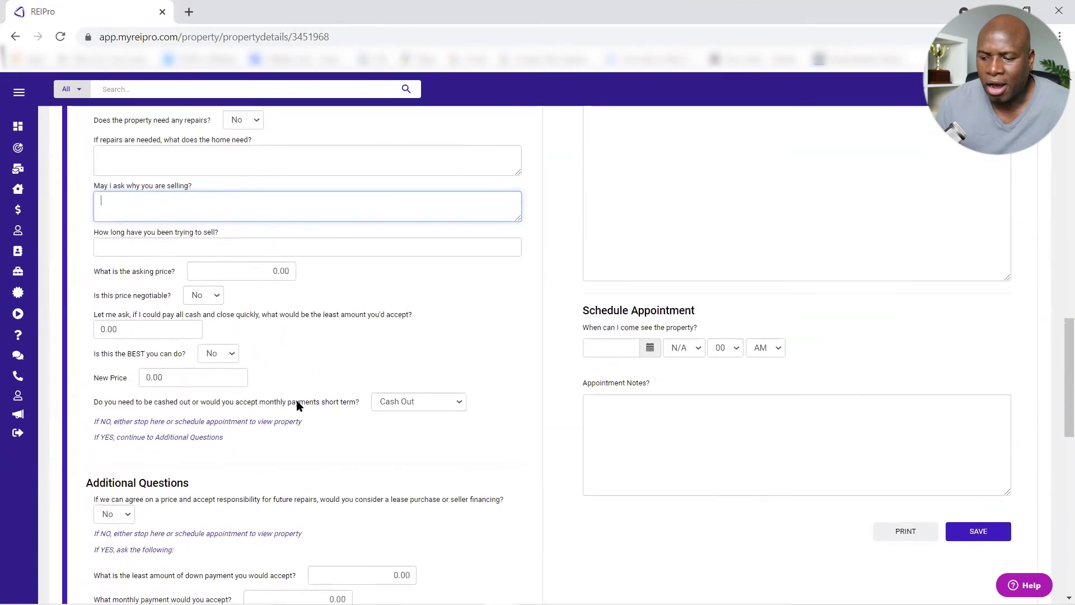
scroll(297, 399, up, 1)
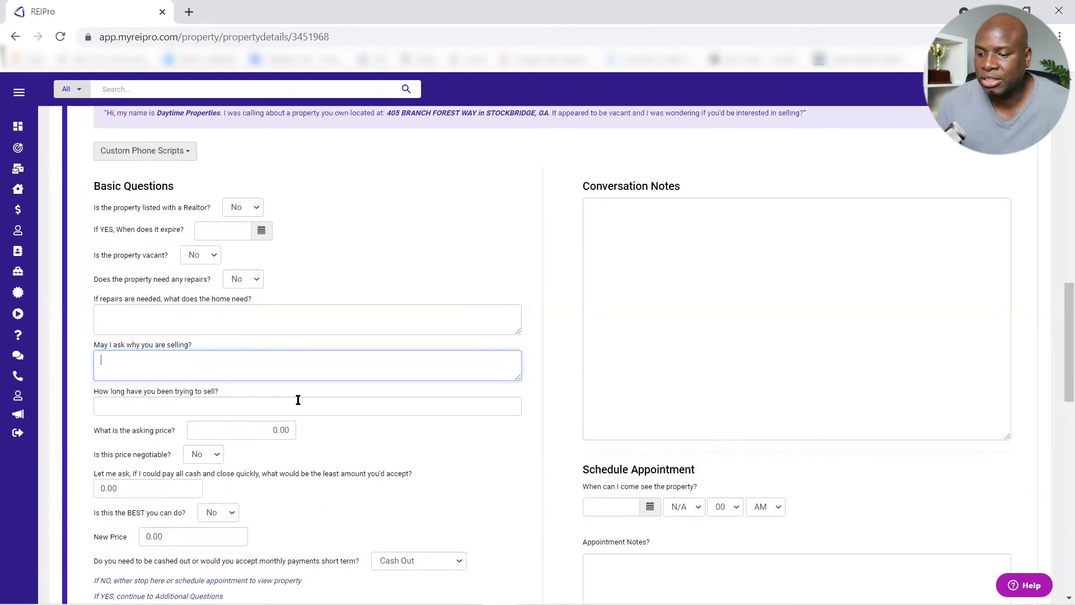
- Look over the Conversation Notes and Schedule Appointment areas of the phone script, and collapse Step 2 - Seller Contact Info
click(653, 238)
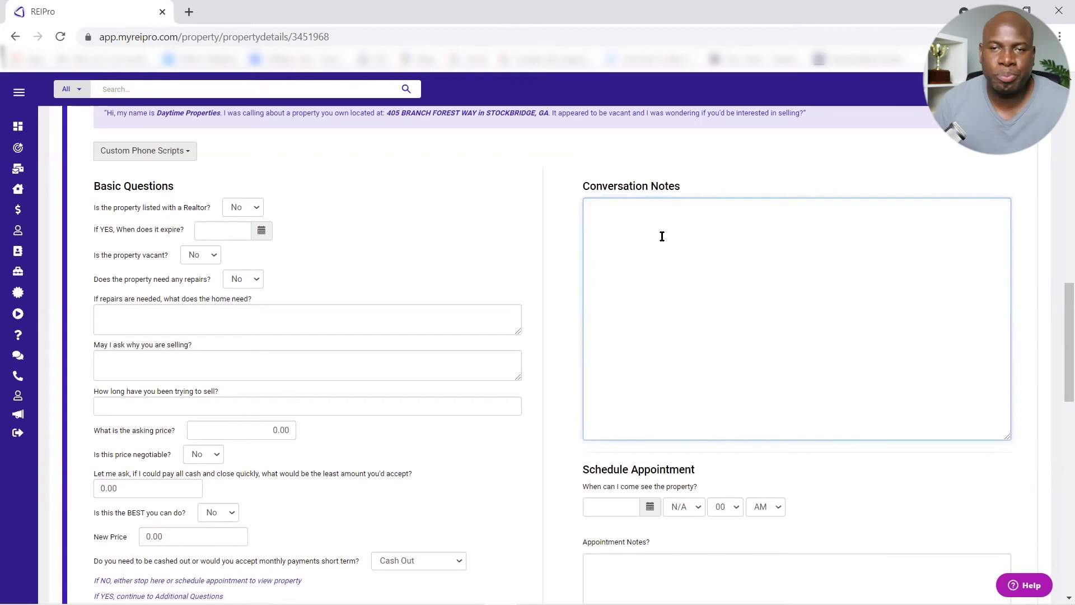
scroll(690, 263, up, 1)
scroll(691, 264, down, 2)
scroll(691, 264, down, 3)
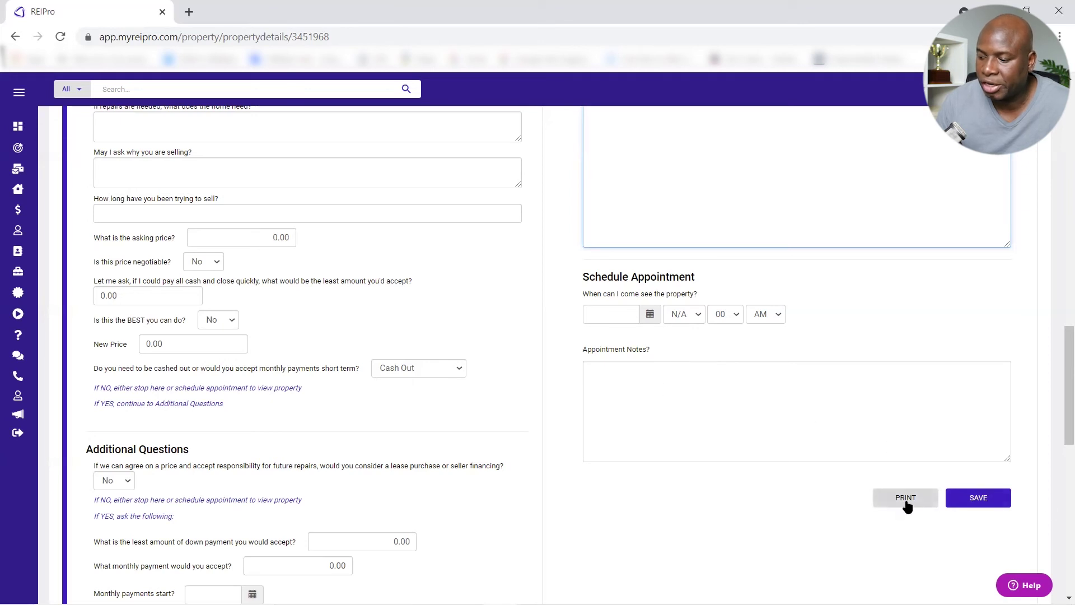
scroll(740, 453, down, 5)
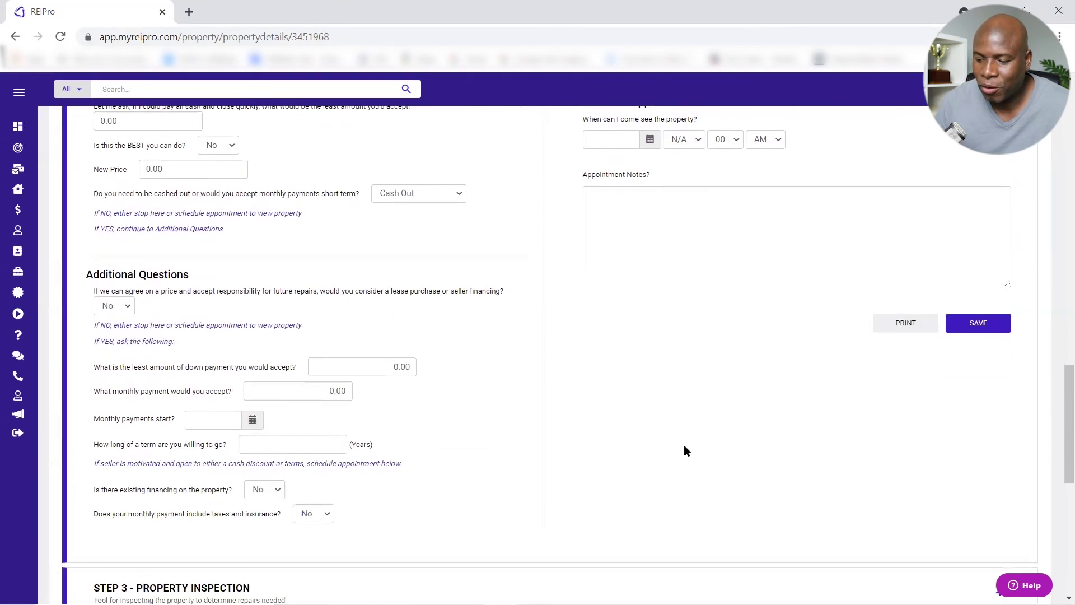
scroll(683, 448, up, 14)
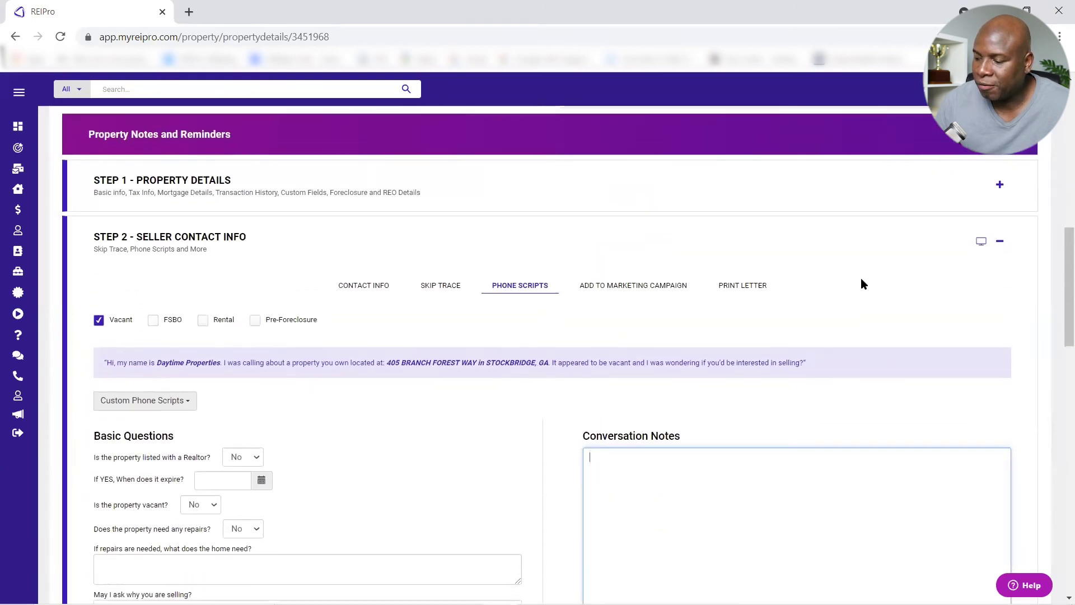
scroll(861, 279, up, 1)
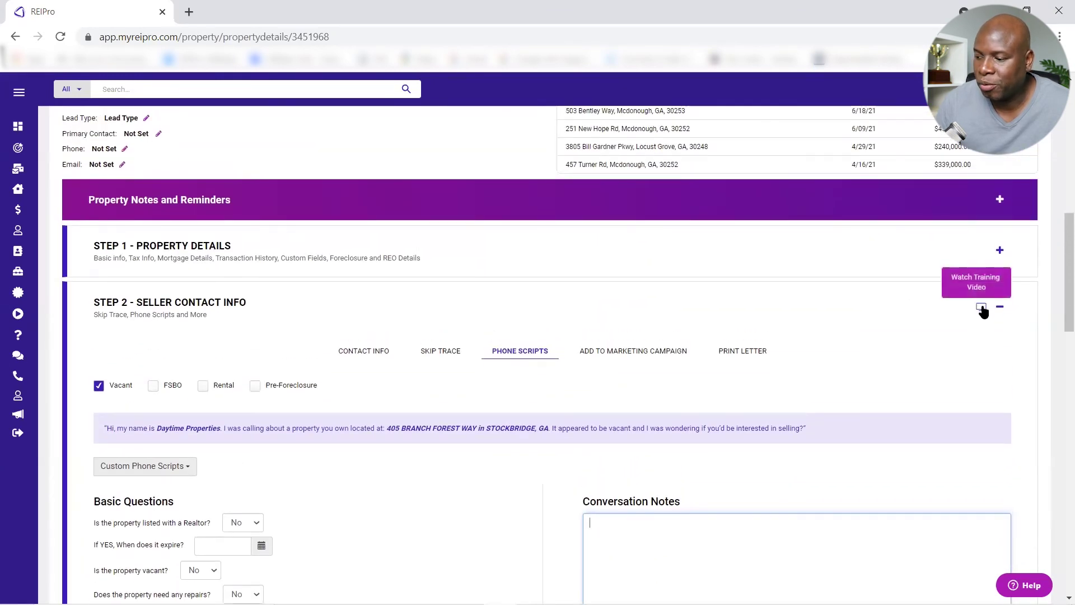
click(999, 307)
- Expand Step 3 - Property Inspection and set the Roof condition to Repair in the Exterior General details
scroll(533, 323, down, 3)
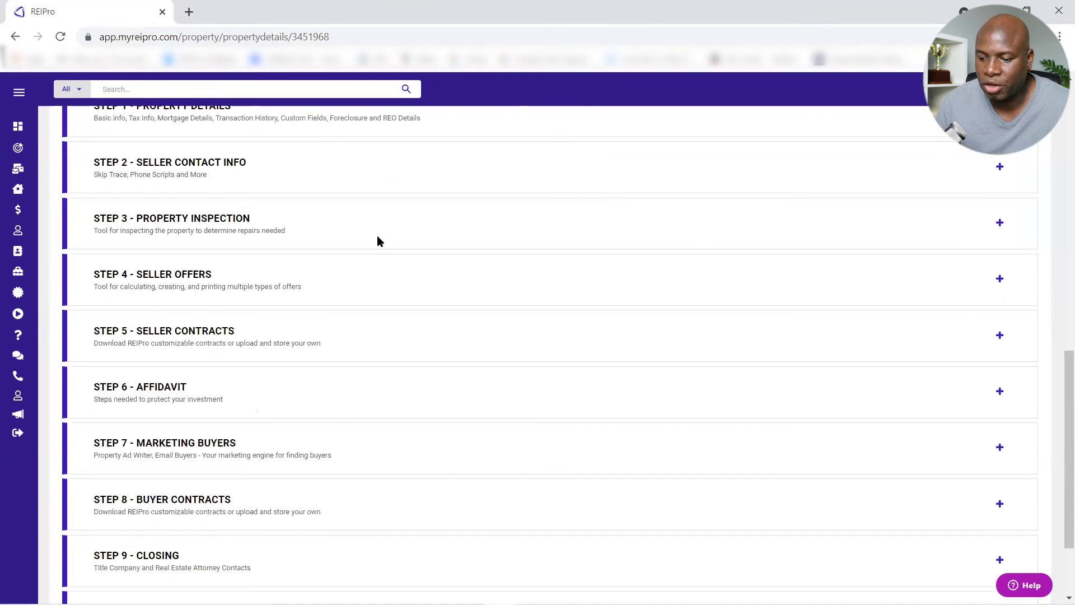
click(328, 238)
scroll(374, 250, down, 3)
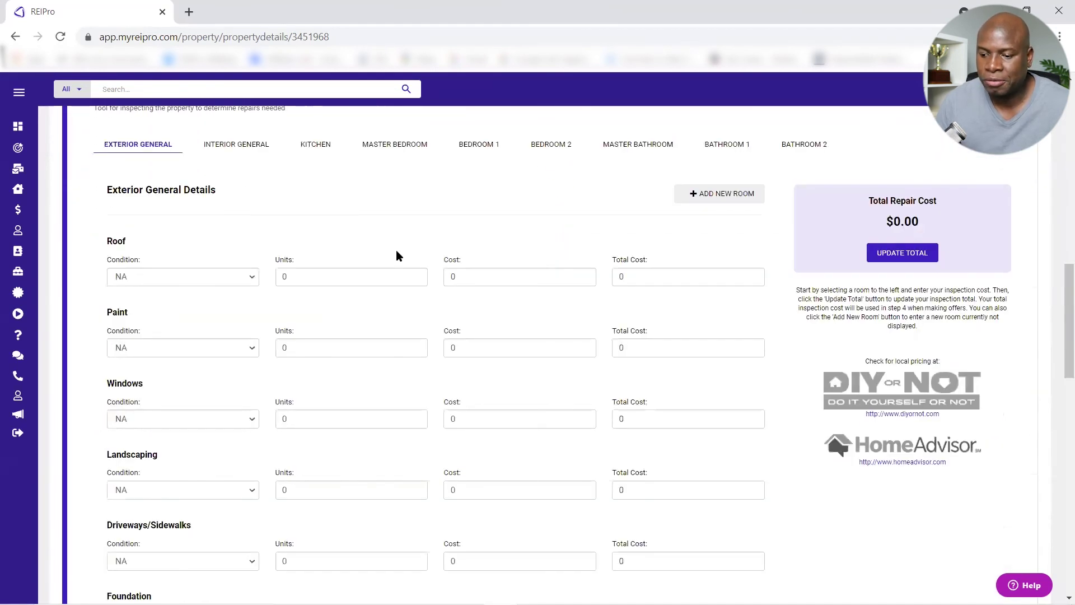
scroll(208, 240, up, 1)
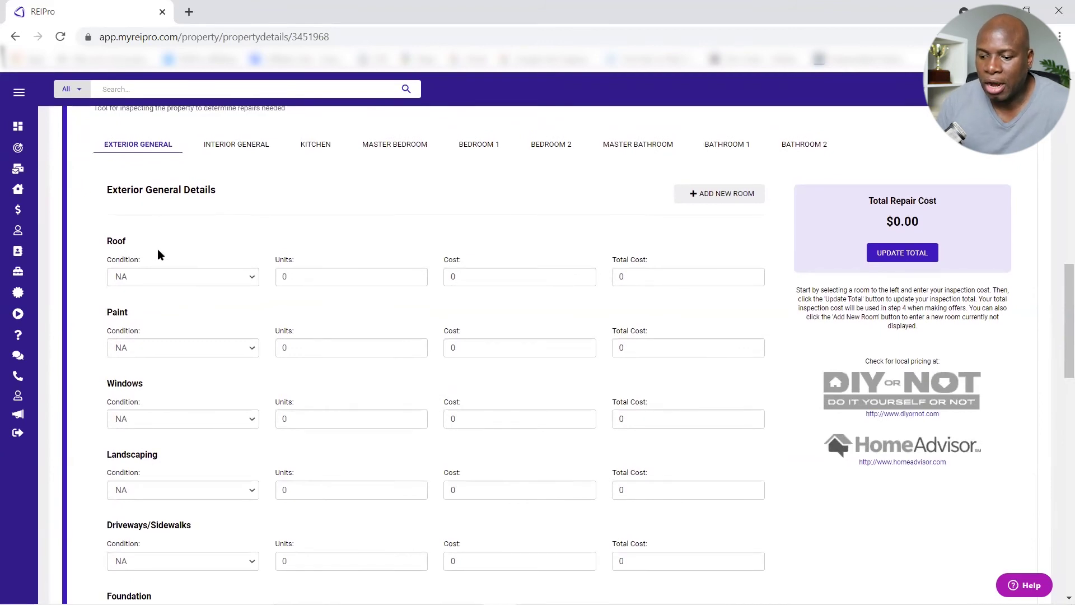
click(243, 275)
click(629, 277)
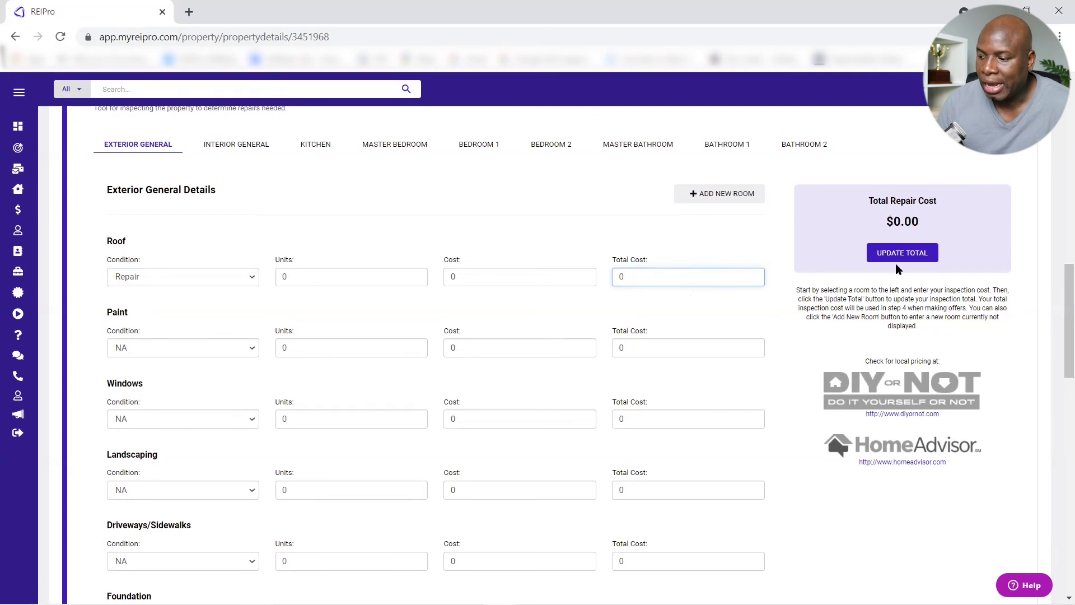
- Review the remaining exterior inspection items, room categories and Total Repair Cost box, and collapse Step 3 - Property Inspection
scroll(700, 319, down, 2)
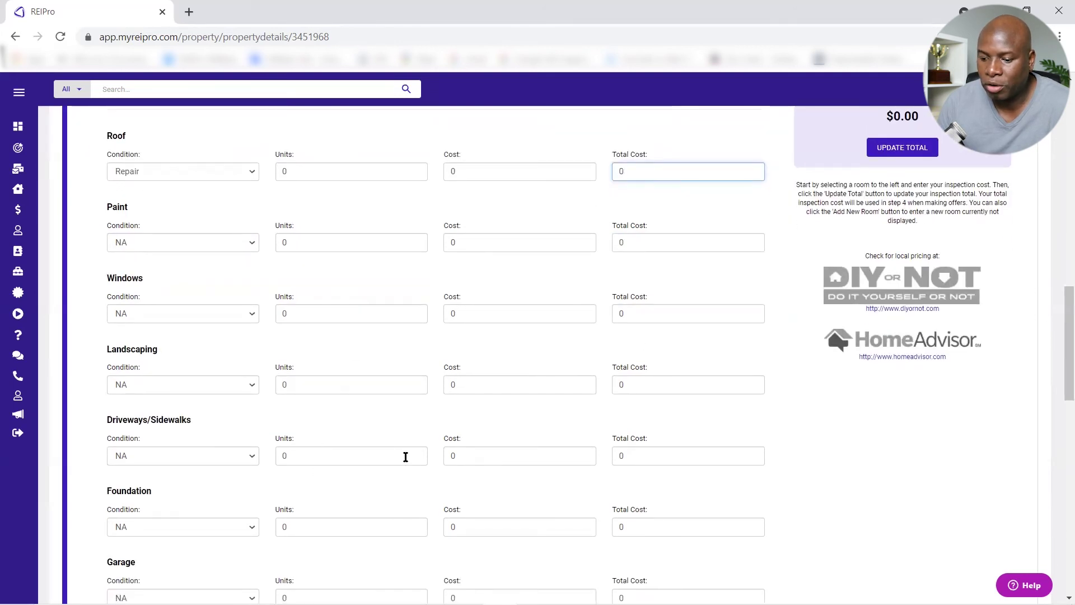
scroll(411, 454, down, 3)
scroll(579, 398, up, 6)
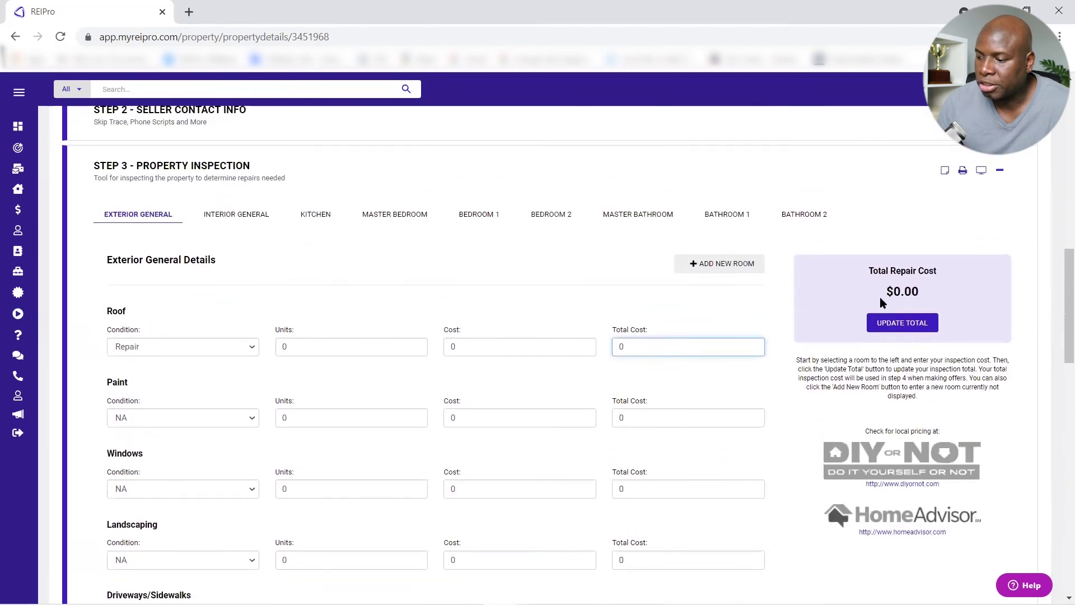
scroll(896, 319, down, 1)
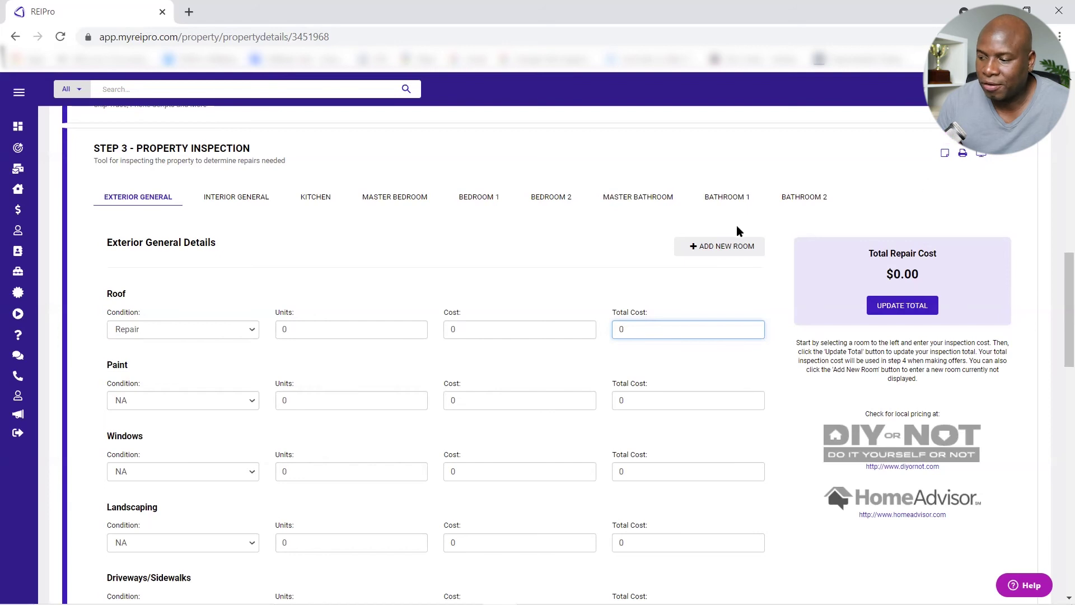
scroll(737, 231, up, 1)
click(1003, 231)
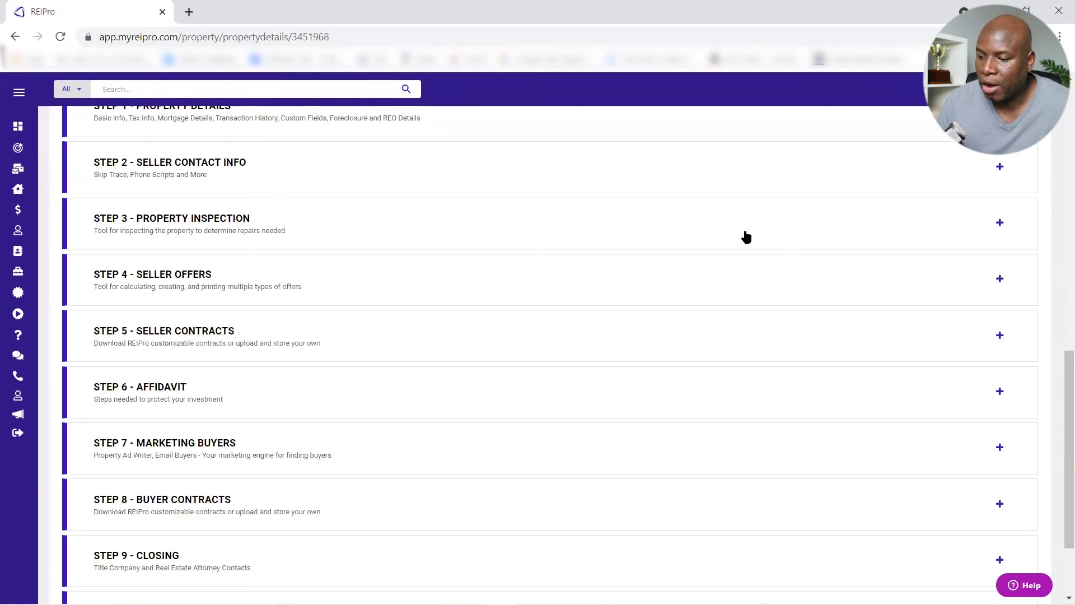
- Expand Step 4 - Seller Offers and review the cash offer's After Repaired Value, expenses and offer calculation
scroll(262, 254, down, 1)
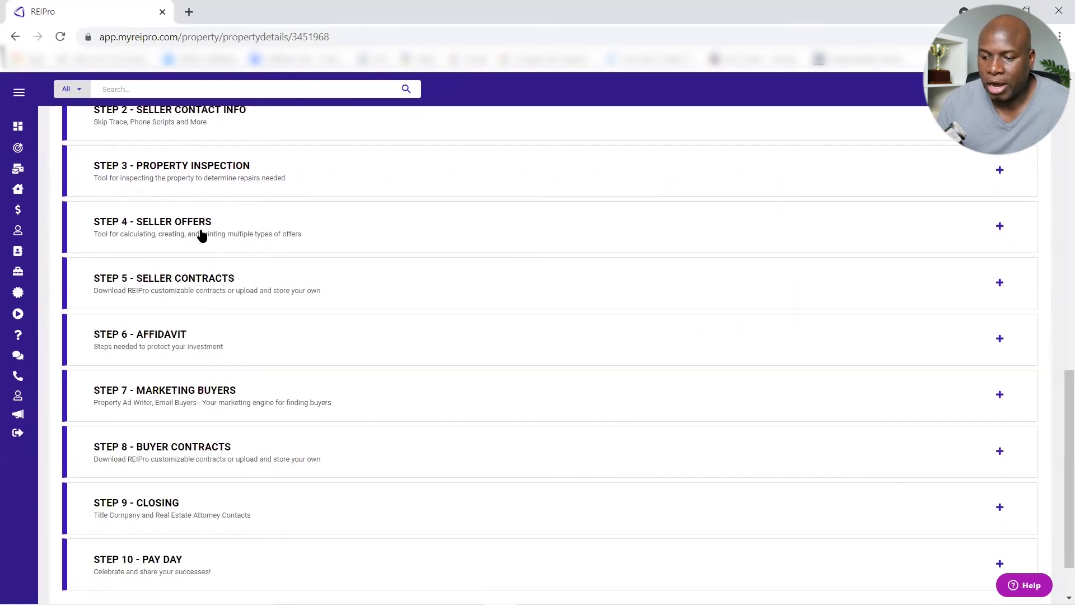
click(212, 225)
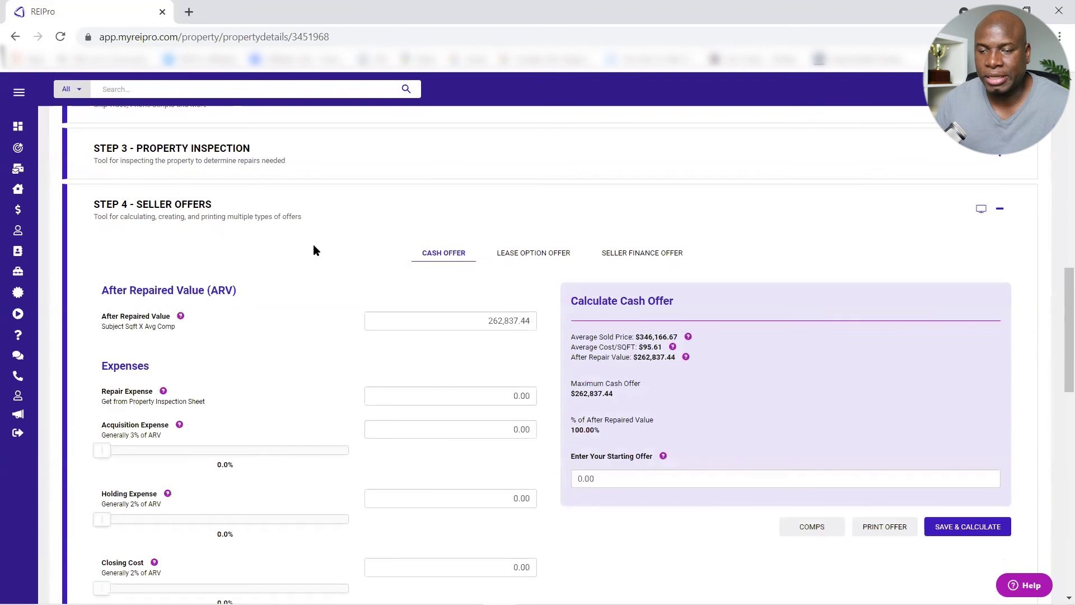
scroll(313, 251, down, 2)
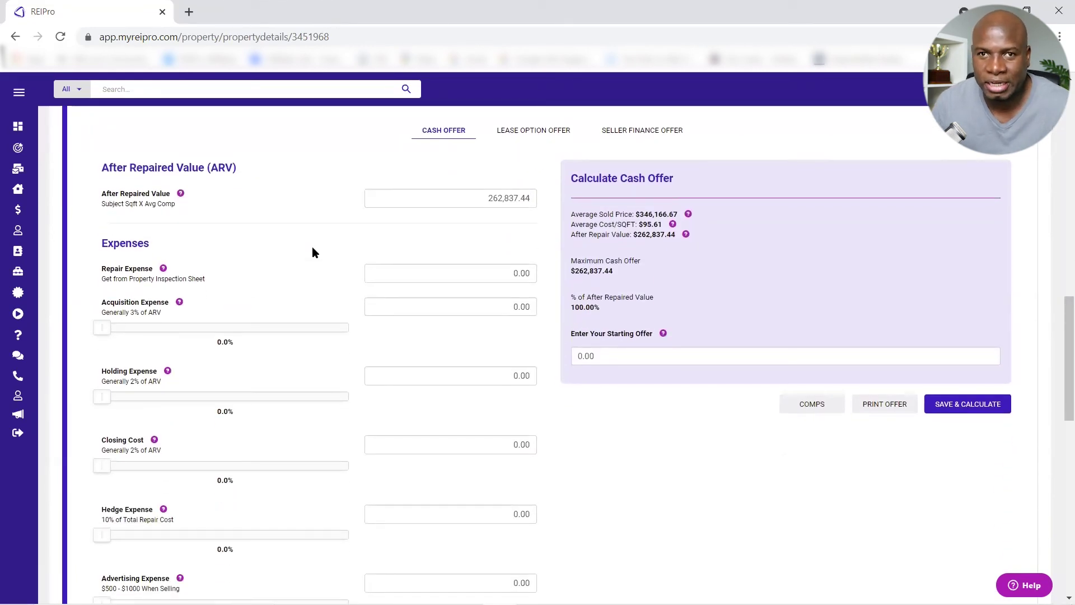
scroll(311, 246, down, 2)
scroll(312, 246, up, 1)
scroll(308, 250, down, 1)
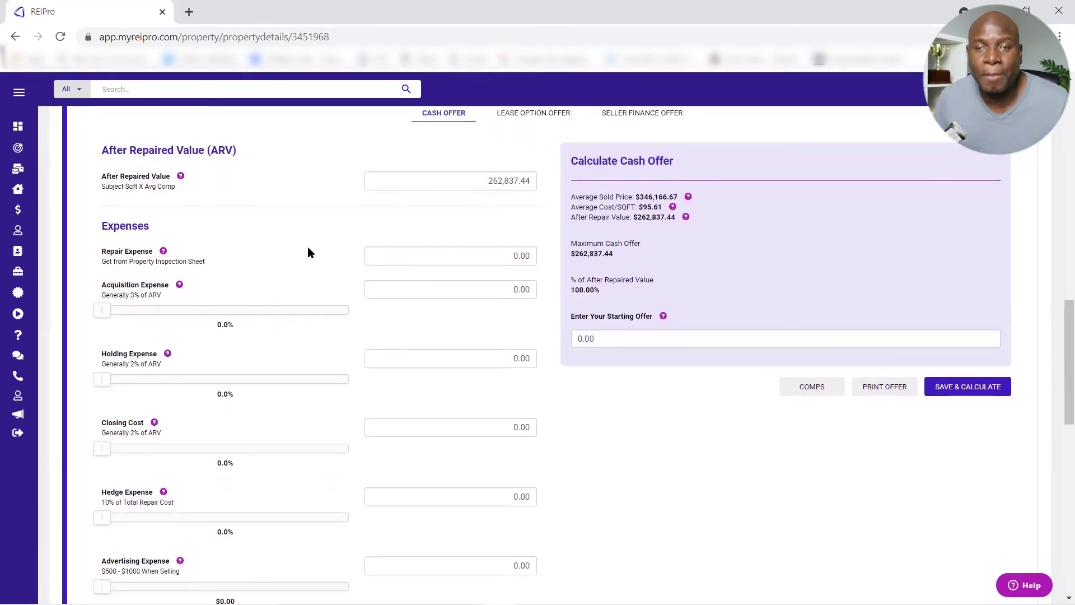
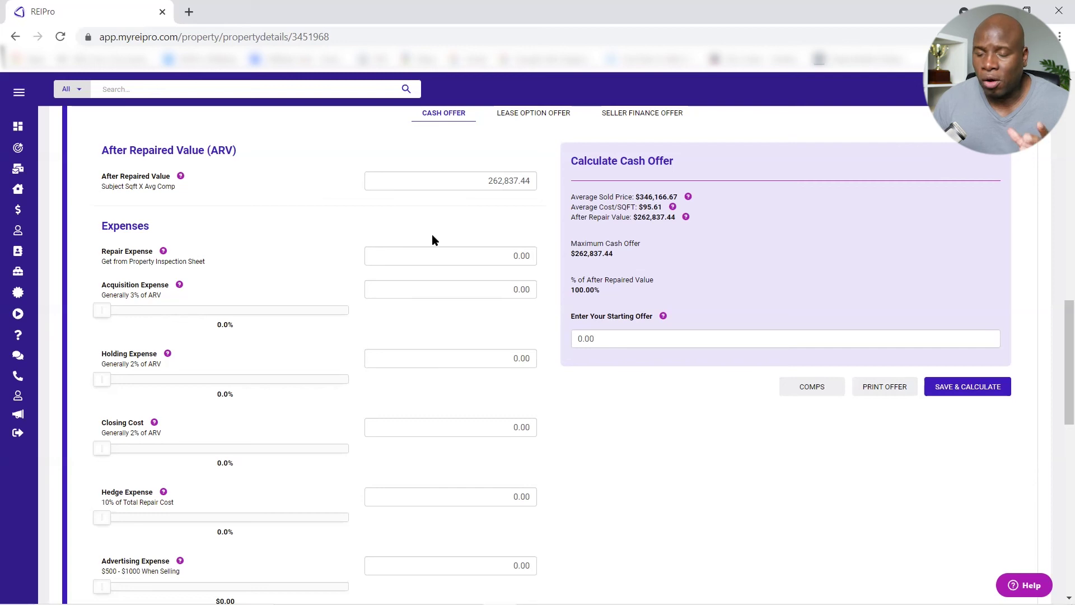
- Review the cash offer's expense items down to Profit Centers, including the help notes for Hedge Expense and Holding Expense
scroll(244, 224, down, 1)
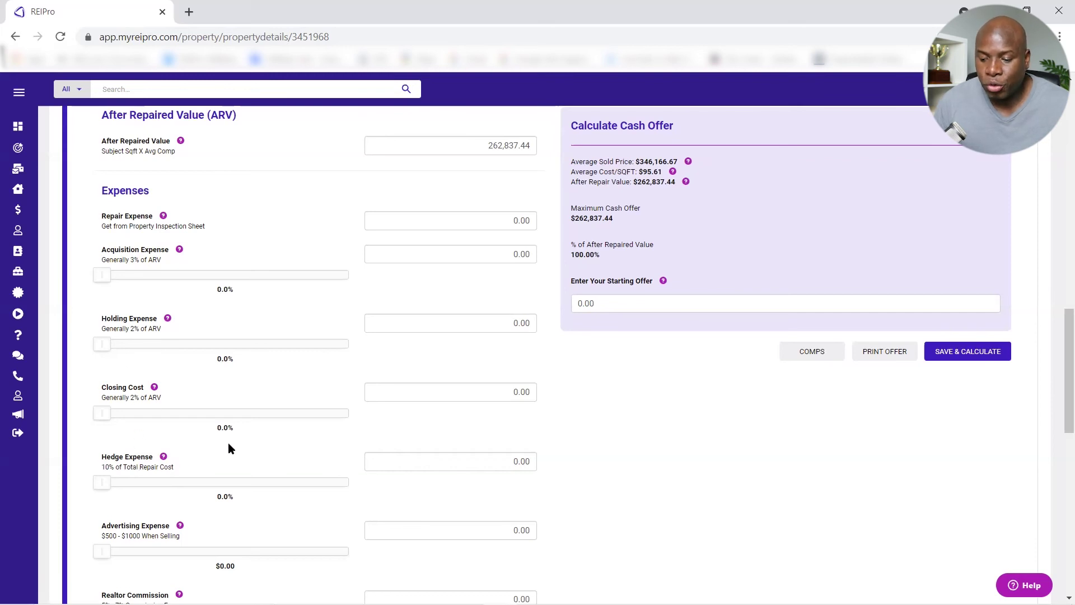
scroll(238, 361, down, 1)
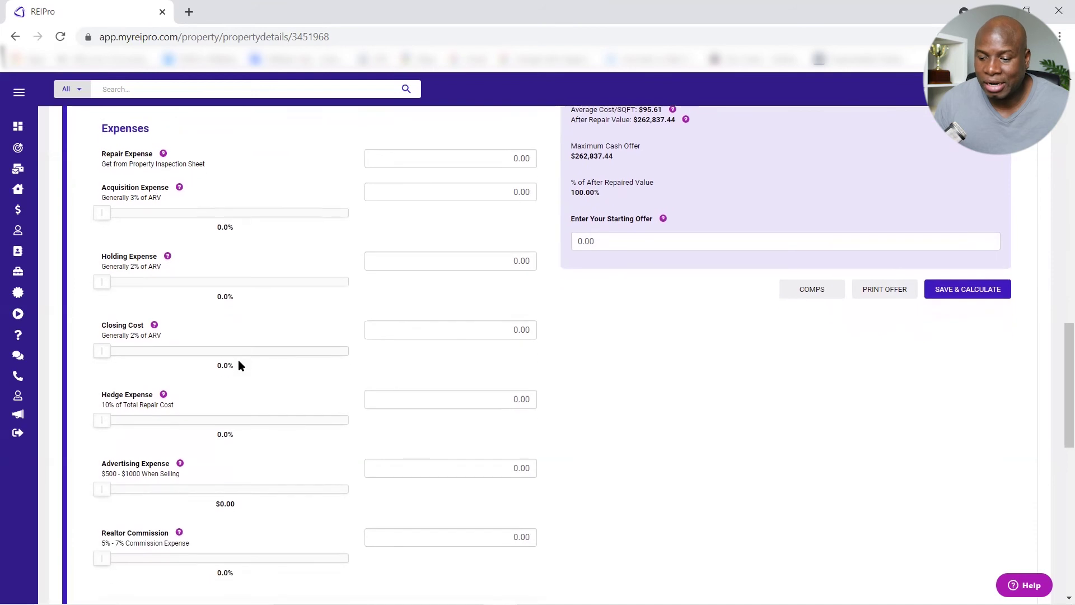
mouse_move(164, 388)
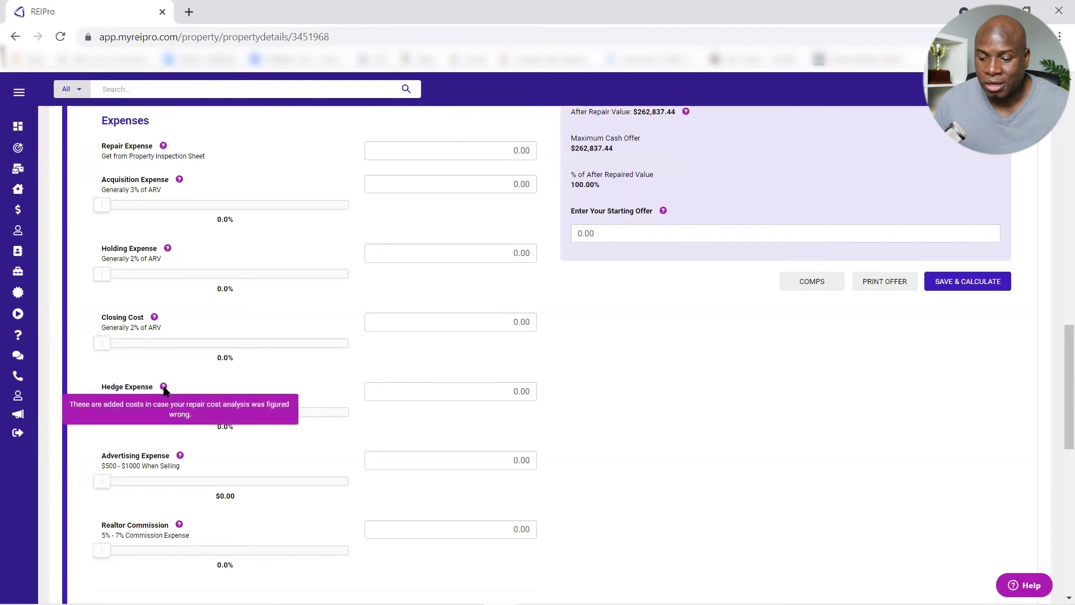
mouse_move(167, 249)
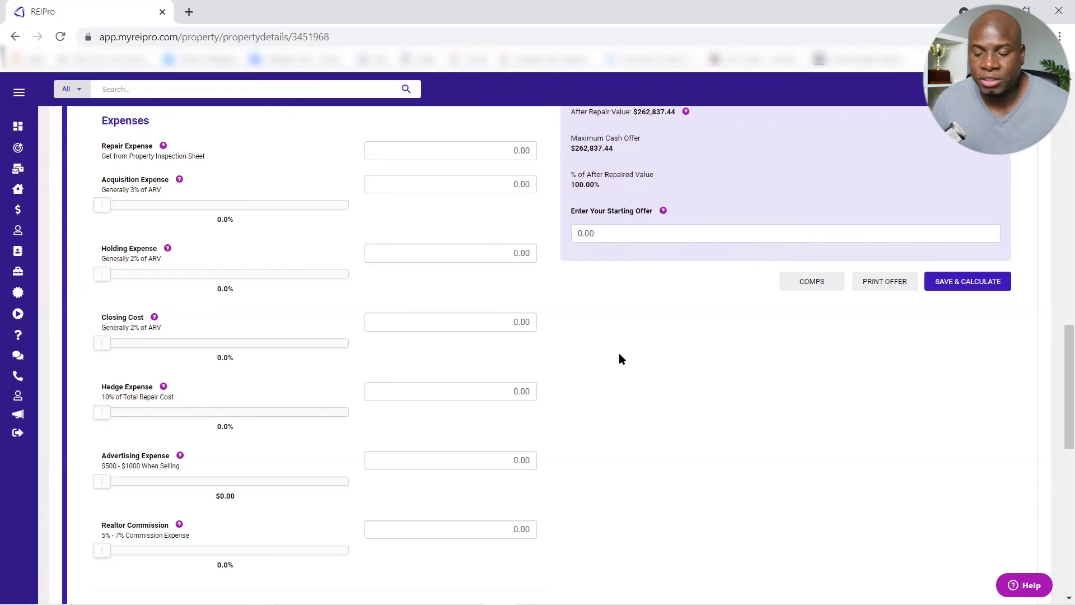
scroll(624, 355, up, 1)
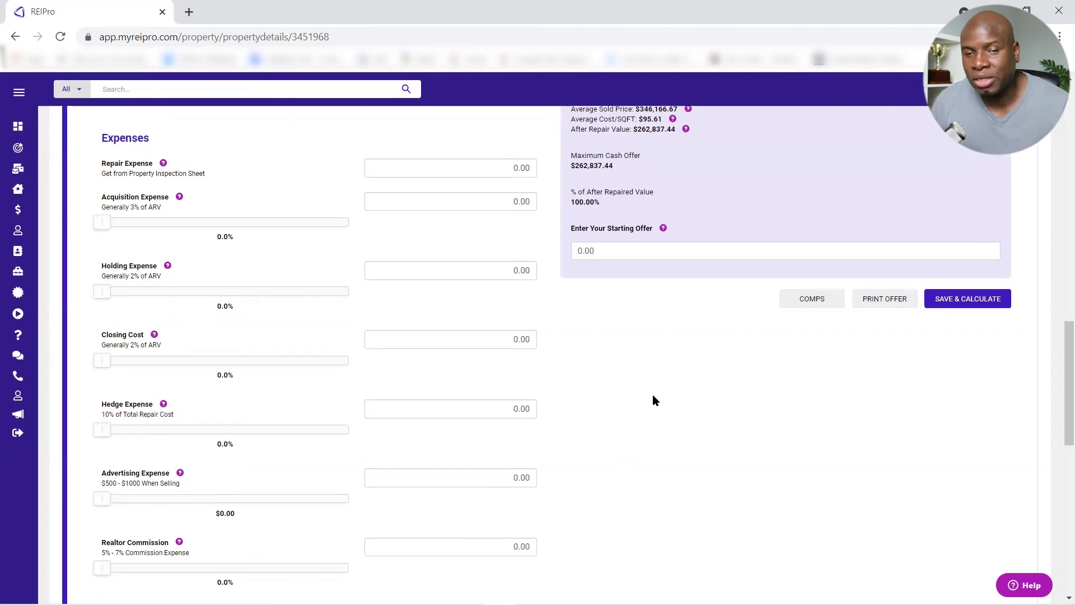
scroll(176, 304, down, 1)
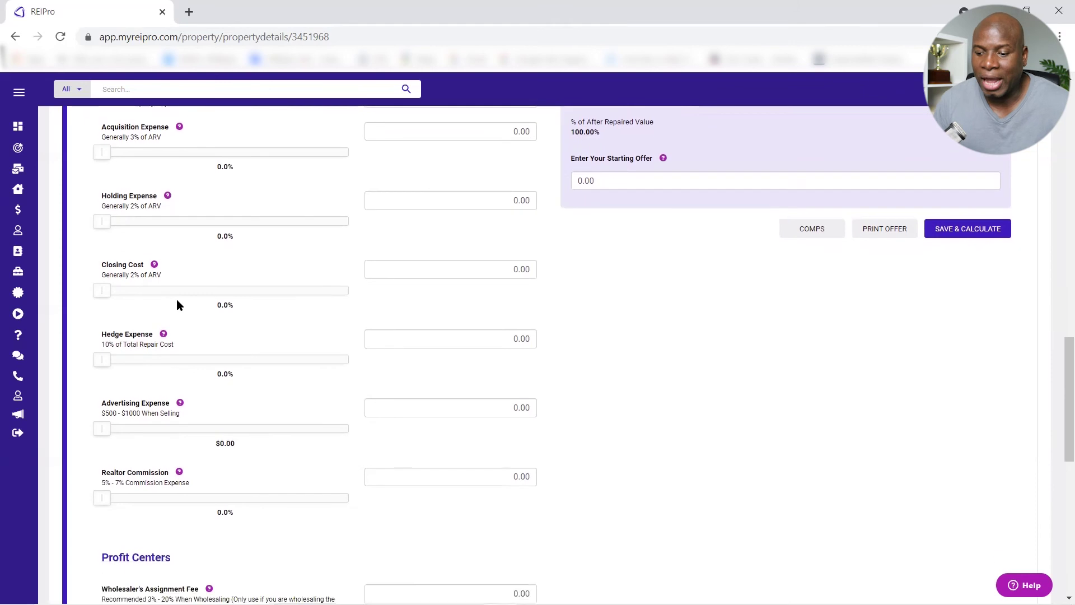
scroll(176, 305, down, 1)
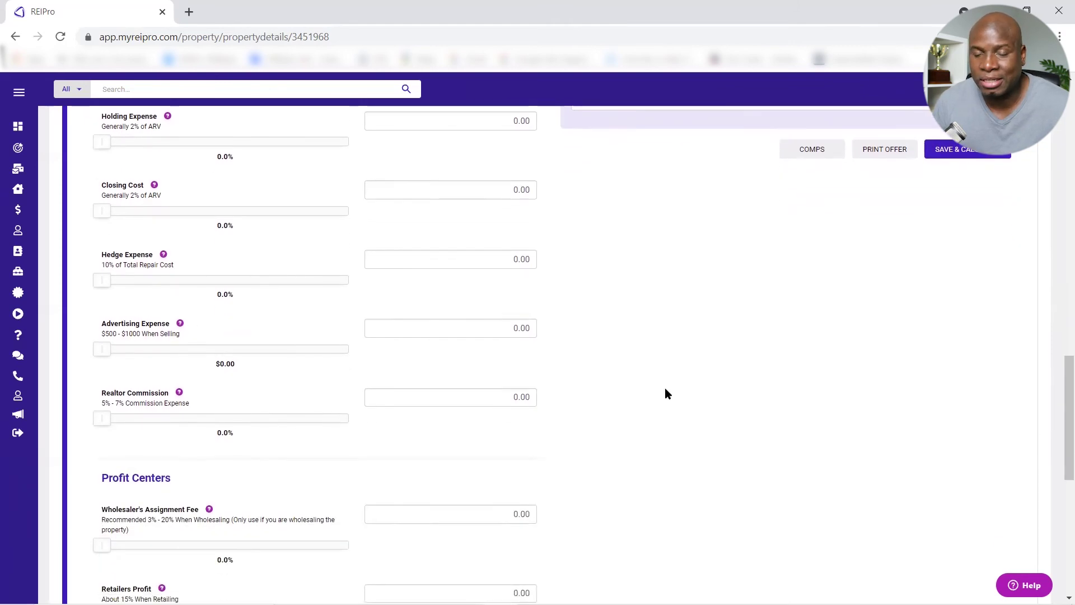
- Look back over the After Repaired Value and Calculate Cash Offer areas, and collapse Step 4 - Seller Offers
scroll(665, 394, up, 3)
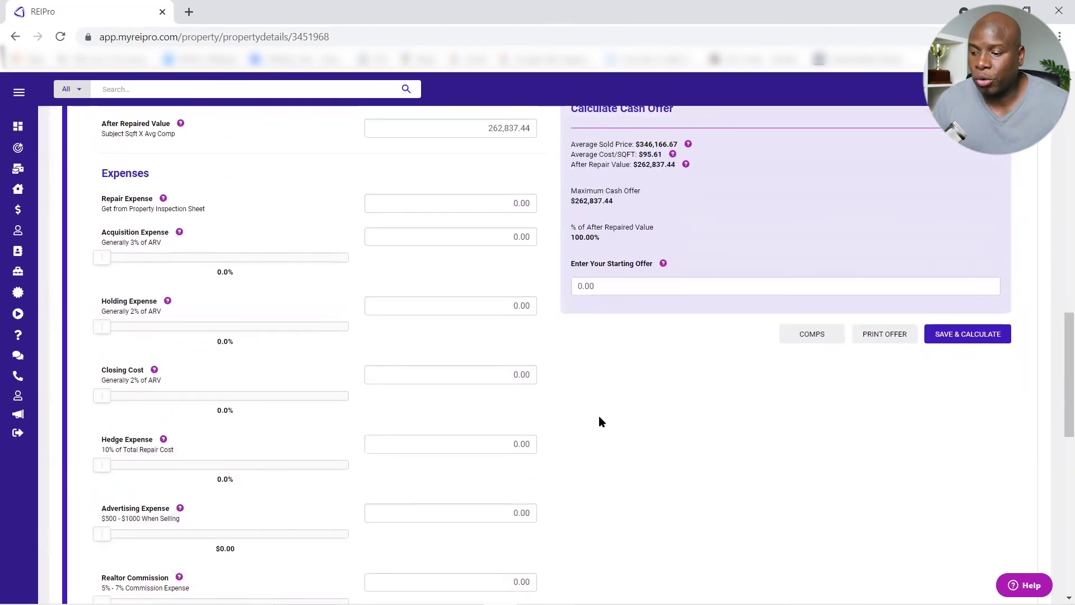
scroll(599, 416, up, 1)
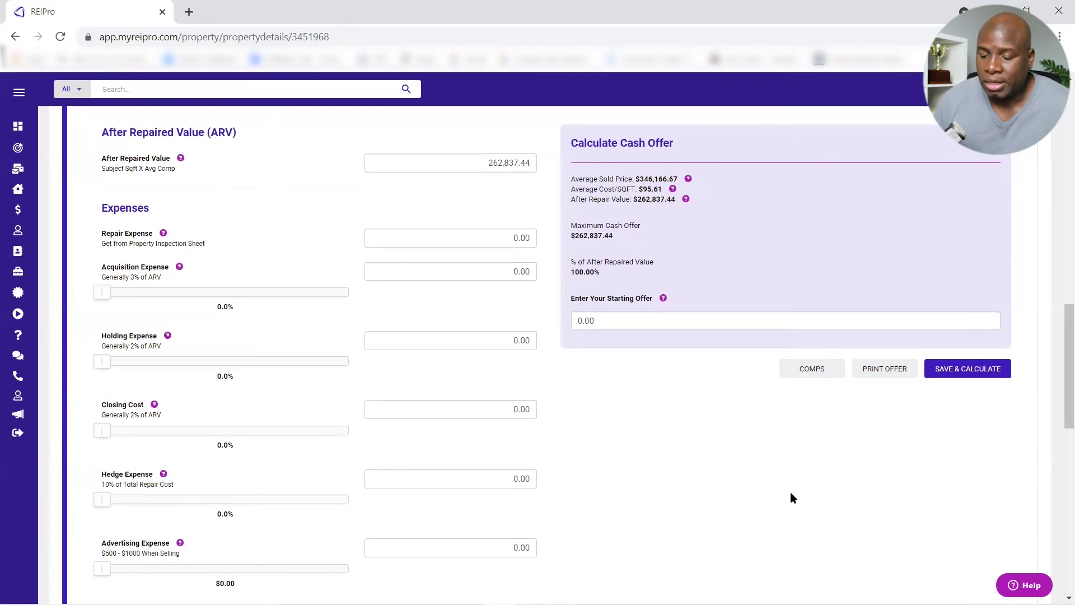
scroll(756, 482, up, 3)
scroll(844, 312, down, 3)
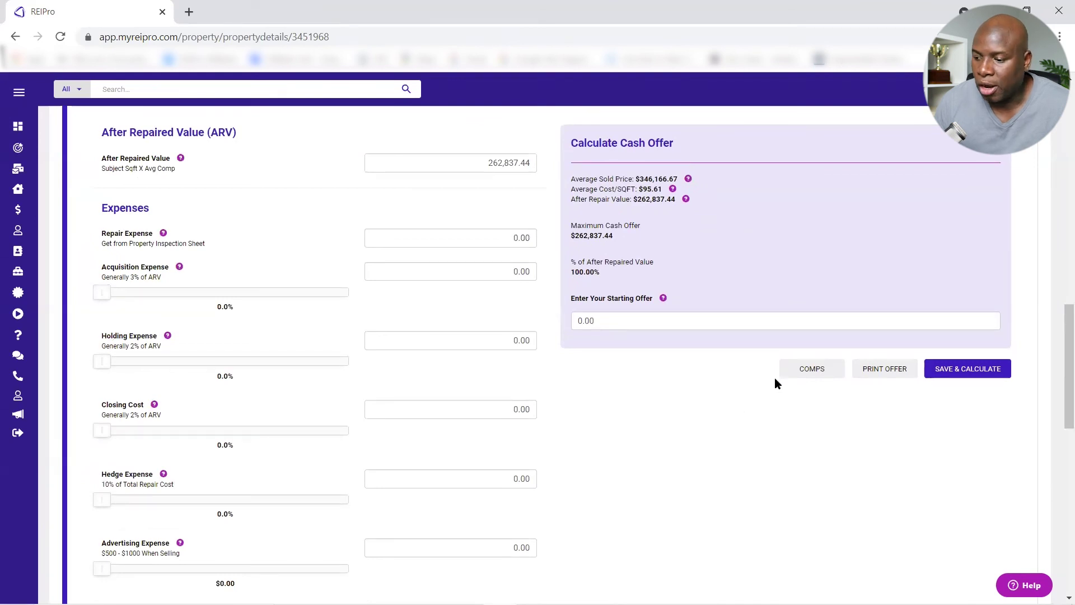
scroll(739, 431, up, 7)
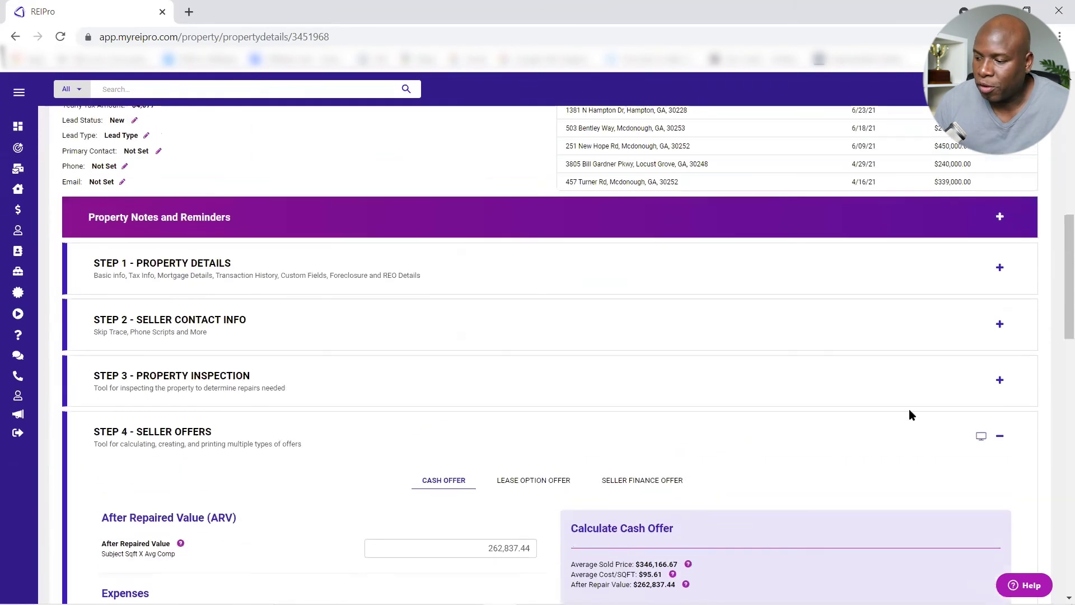
click(1000, 435)
- Expand Step 7 - Marketing Buyers, review the Investor Ad writer, and collapse the section
scroll(585, 363, down, 4)
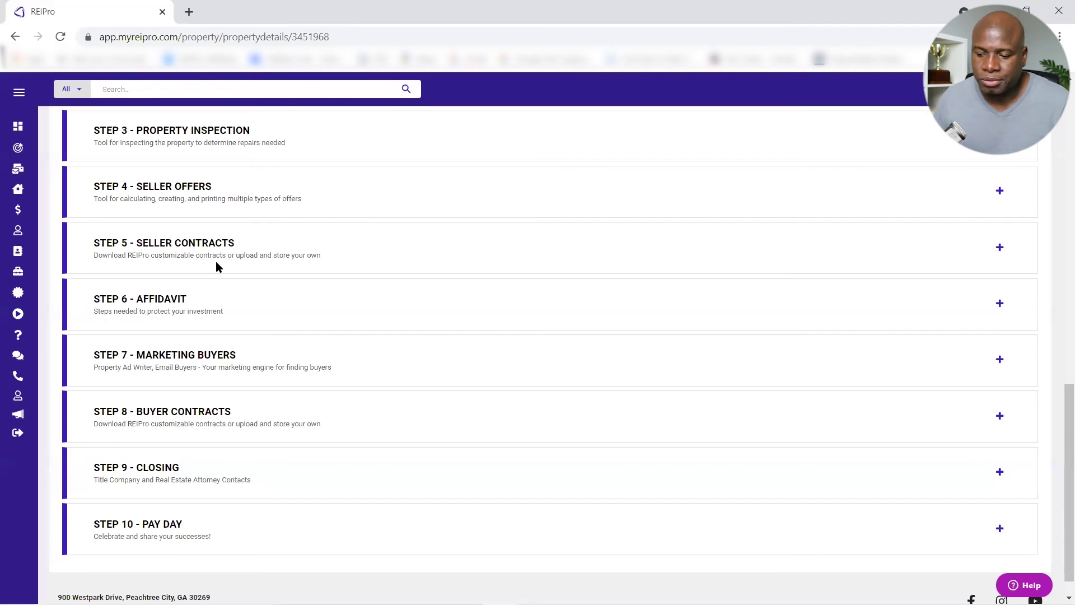
scroll(318, 316, down, 1)
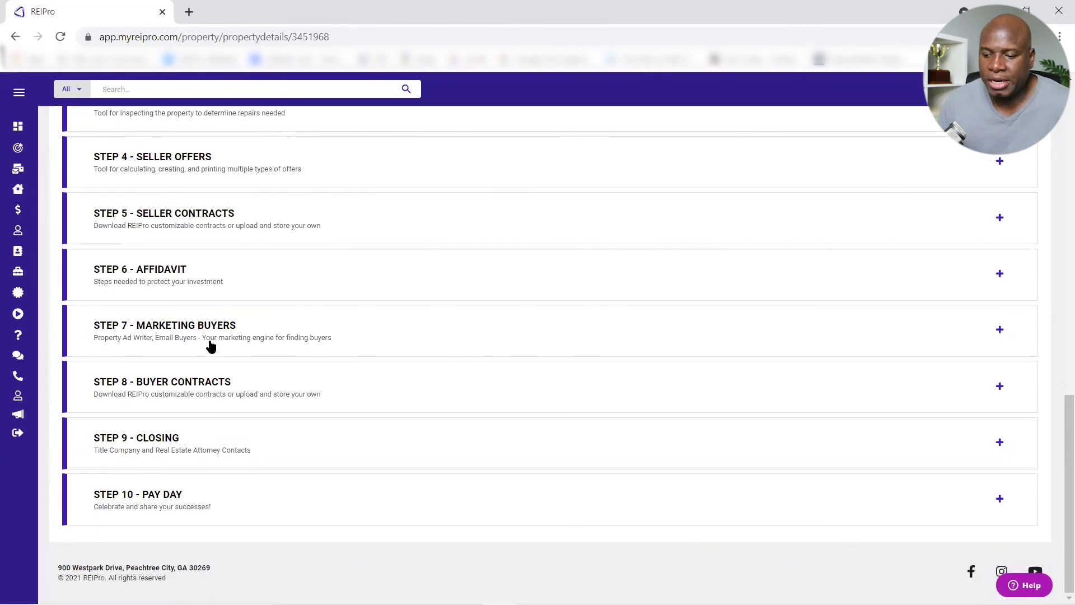
click(241, 338)
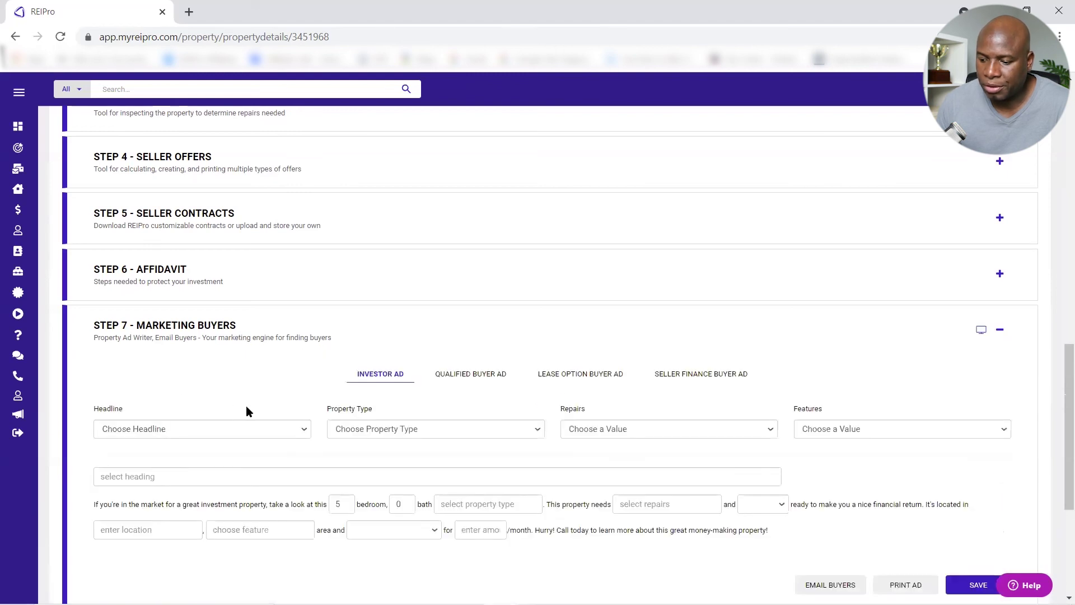
scroll(347, 404, down, 1)
scroll(347, 405, down, 1)
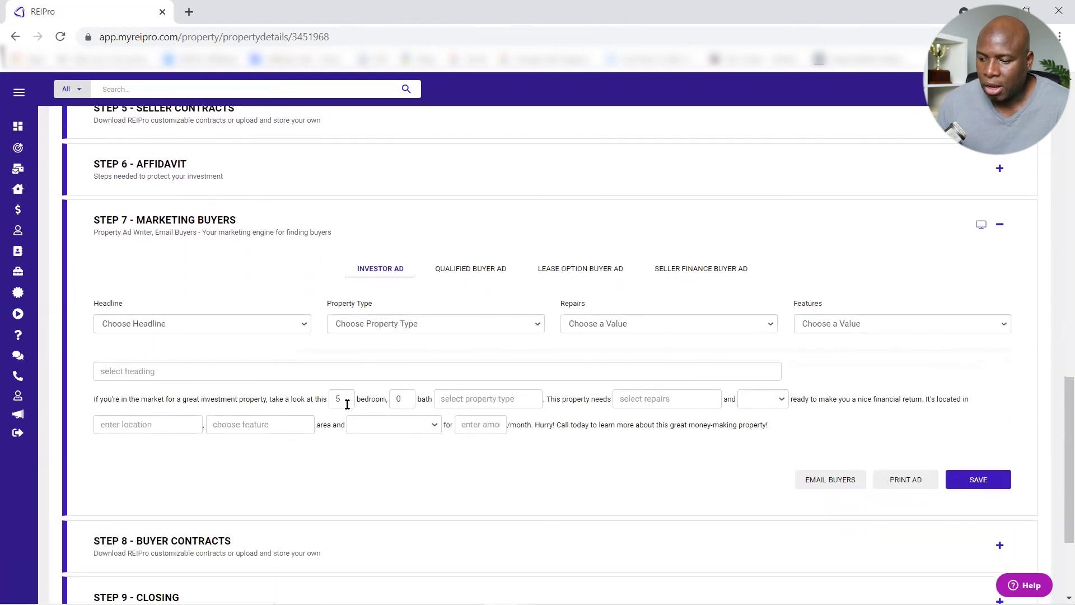
click(1000, 229)
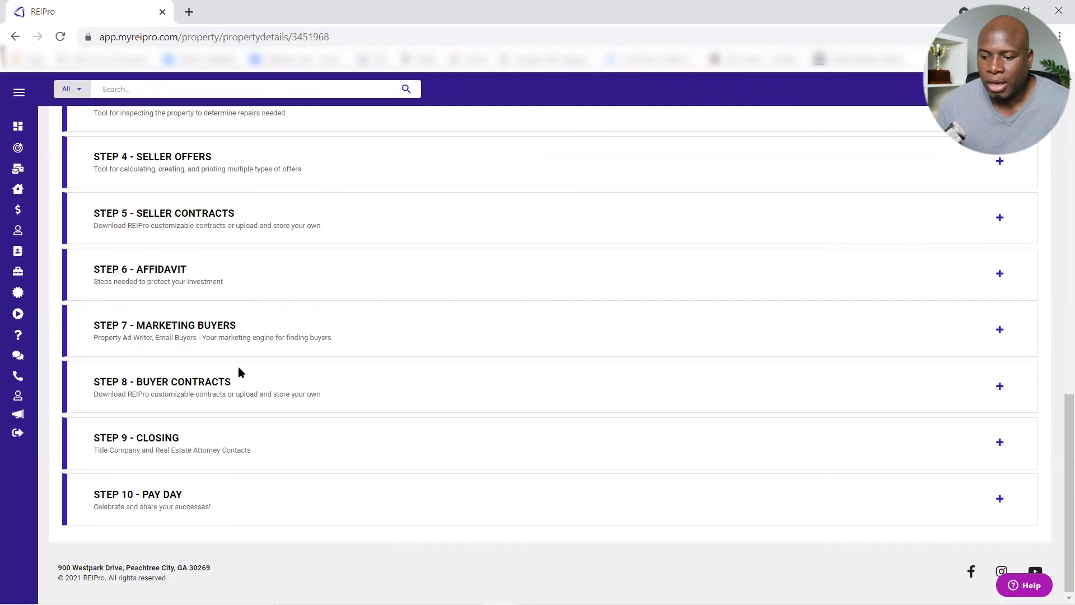
- Expand Step 9 - Closing and look over the list of title company and real estate attorney contacts
click(179, 442)
scroll(501, 381, down, 5)
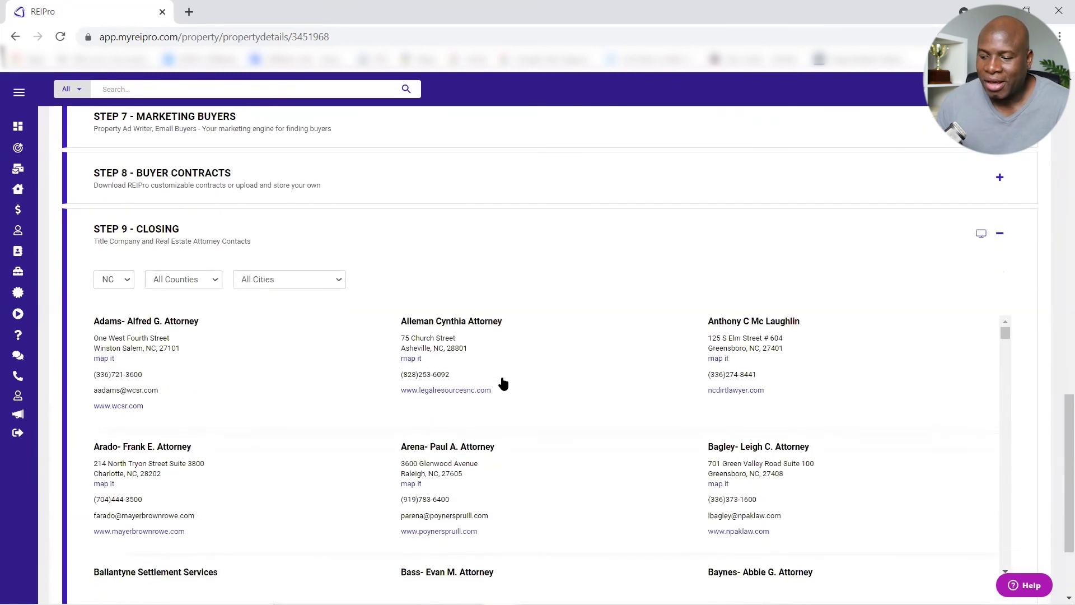
scroll(502, 376, up, 1)
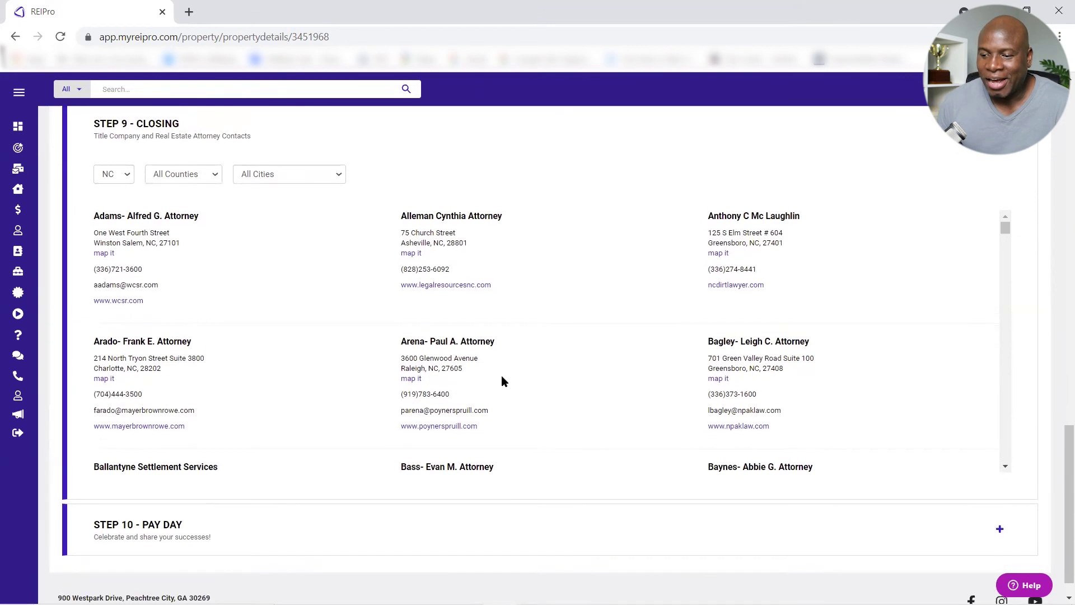
scroll(501, 381, down, 1)
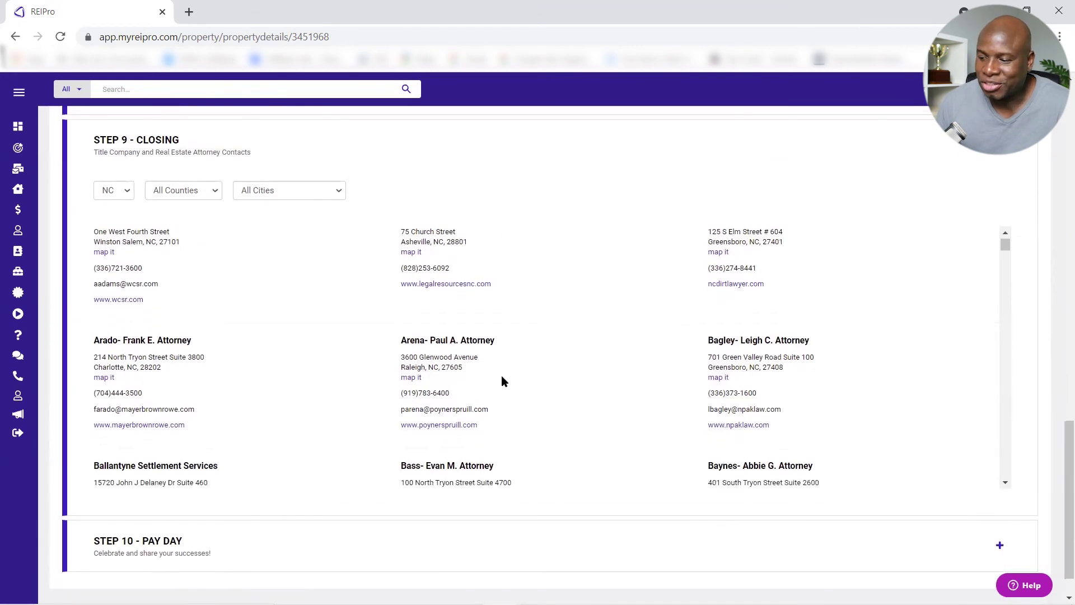
scroll(537, 364, up, 1)
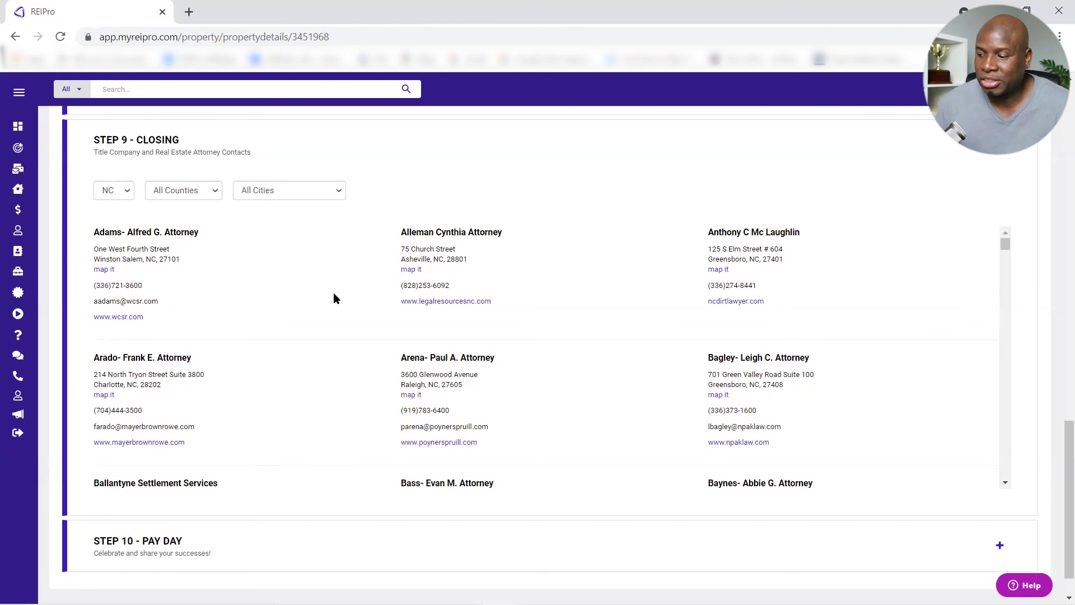
- Set the state filter of the closing contacts to GA
click(120, 193)
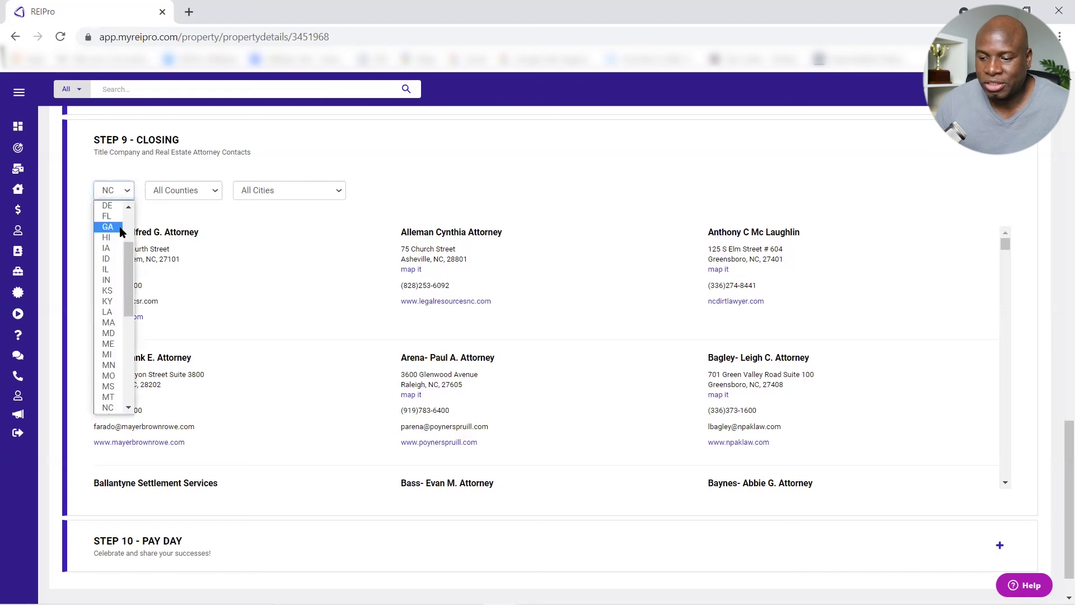
click(107, 227)
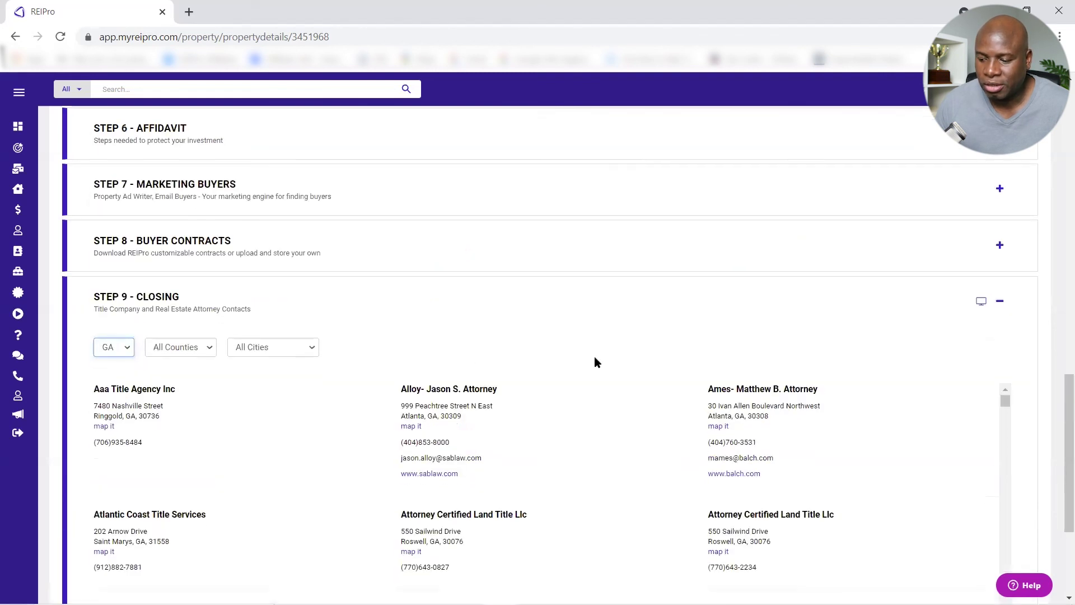
scroll(821, 317, down, 4)
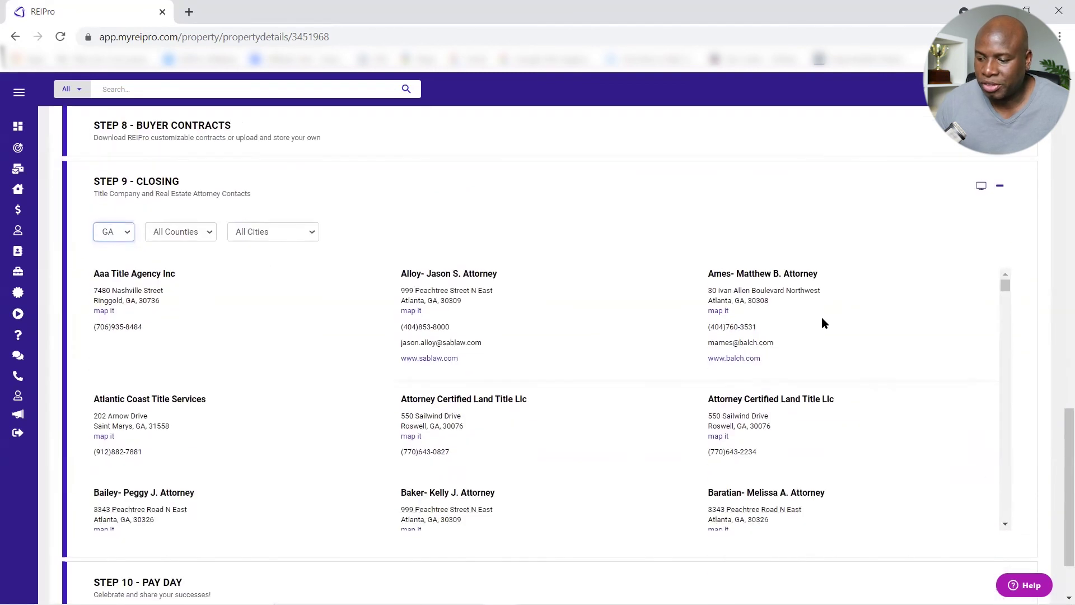
- Look through the county and city filter options and the Georgia closing contacts, and collapse Step 9 - Closing
click(209, 233)
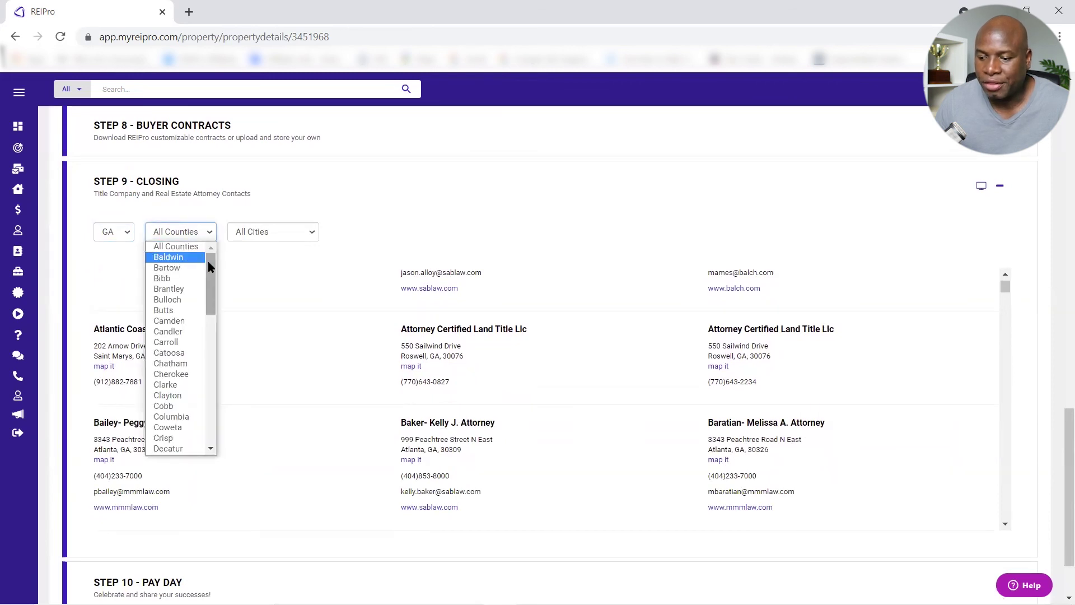
click(294, 224)
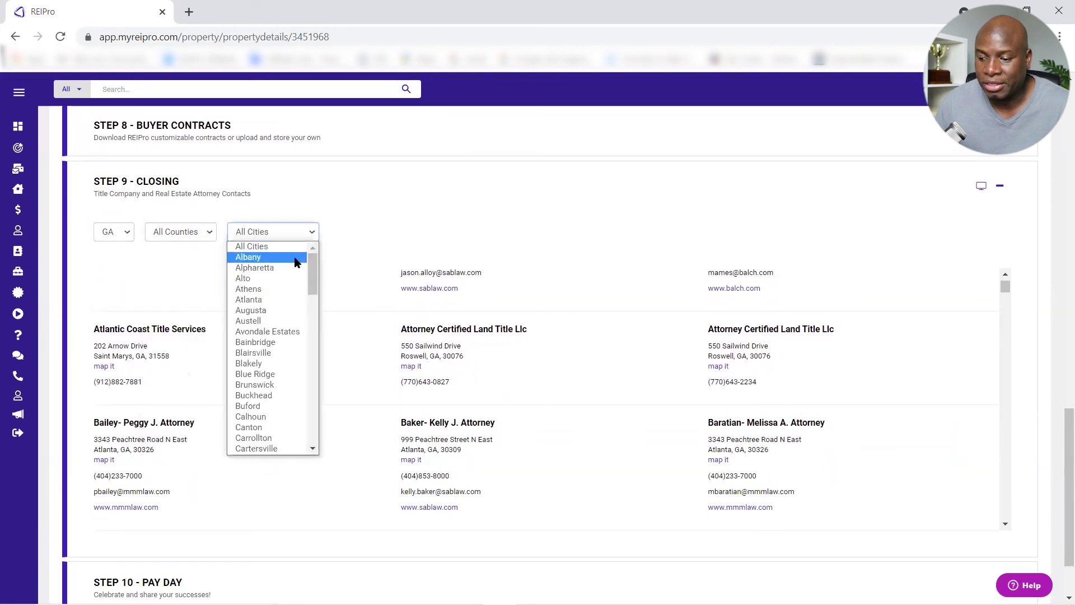
key(Down)
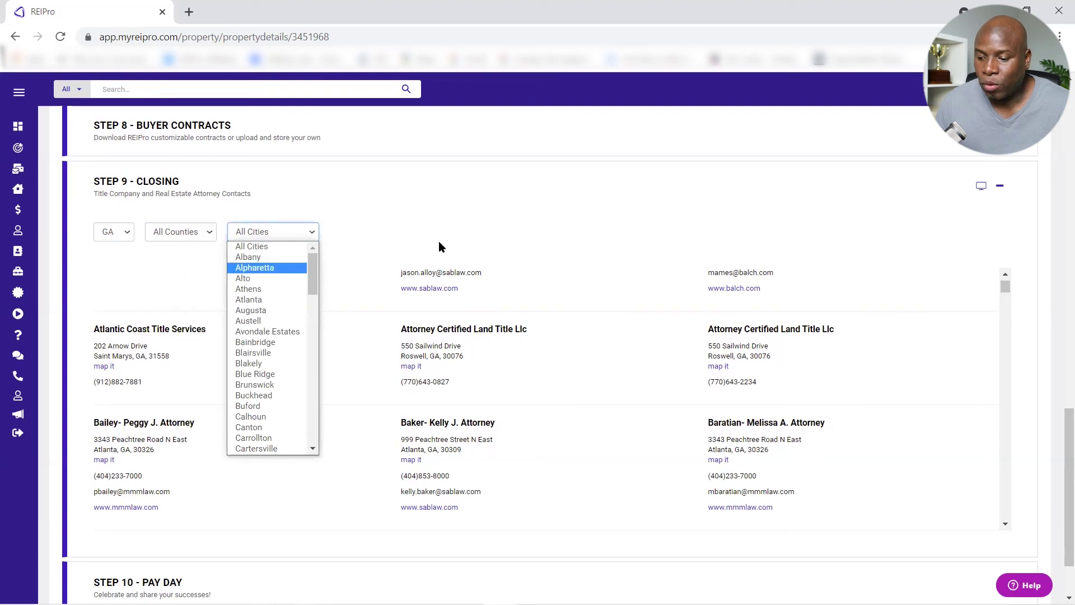
scroll(724, 352, down, 1)
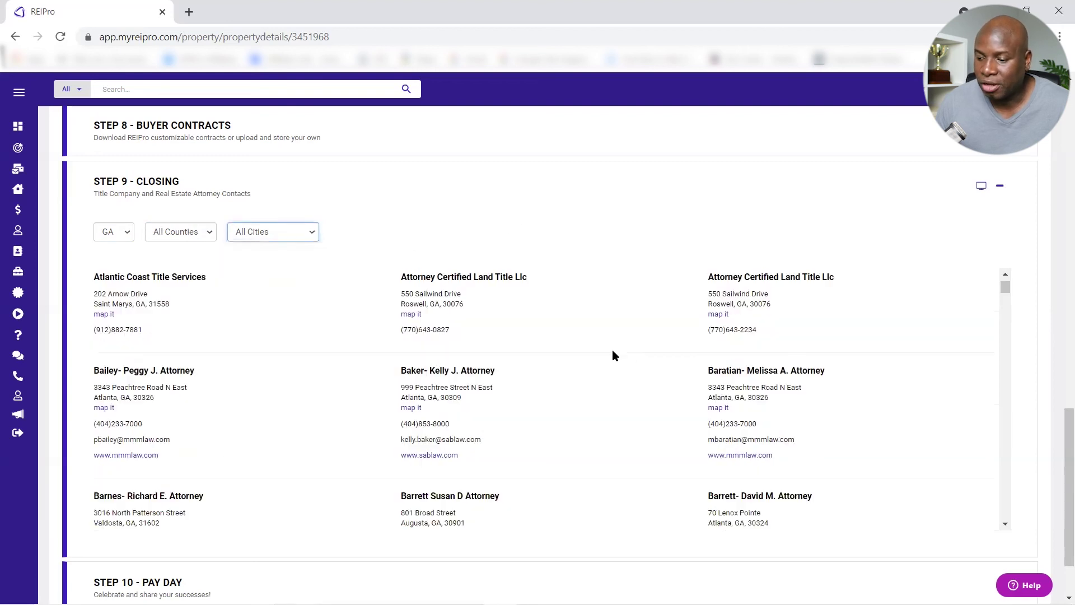
scroll(297, 384, down, 2)
scroll(297, 380, down, 2)
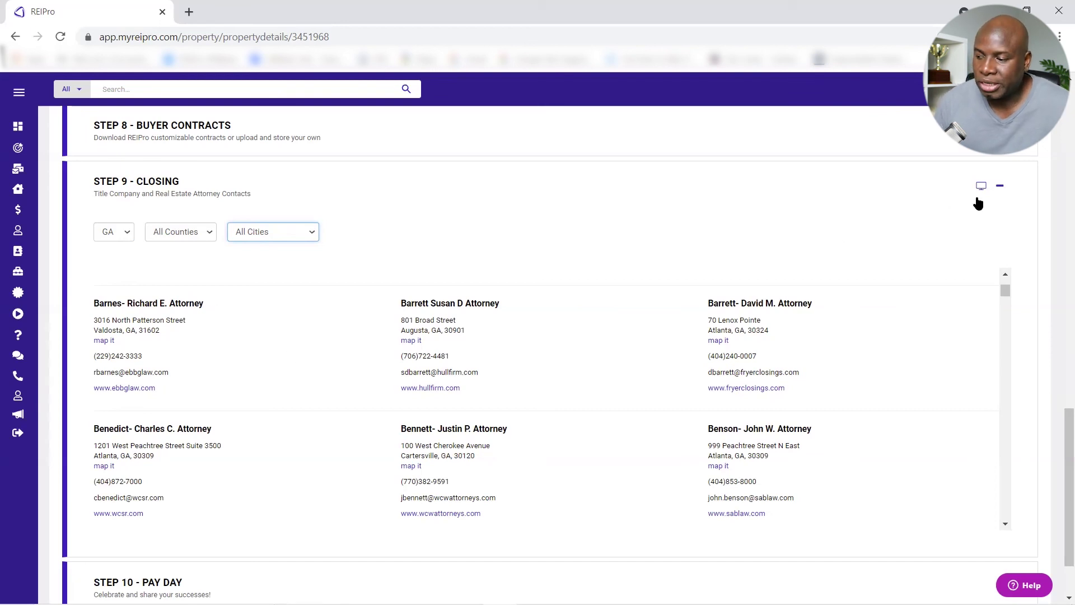
click(1000, 191)
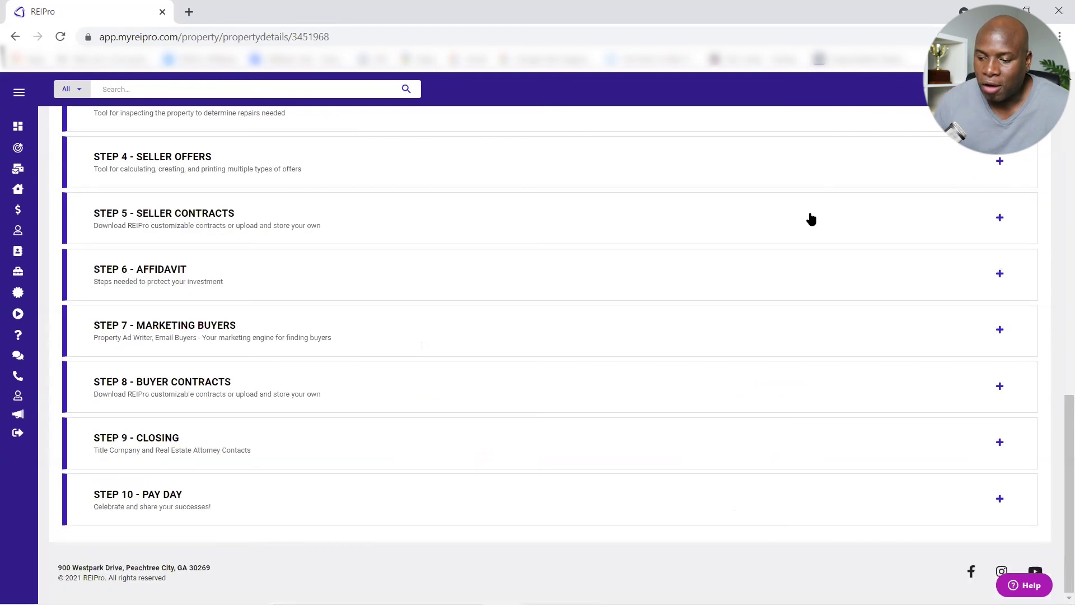
- Expand Step 10 - Pay Day, view its check upload and story sharing options, and collapse it
click(170, 496)
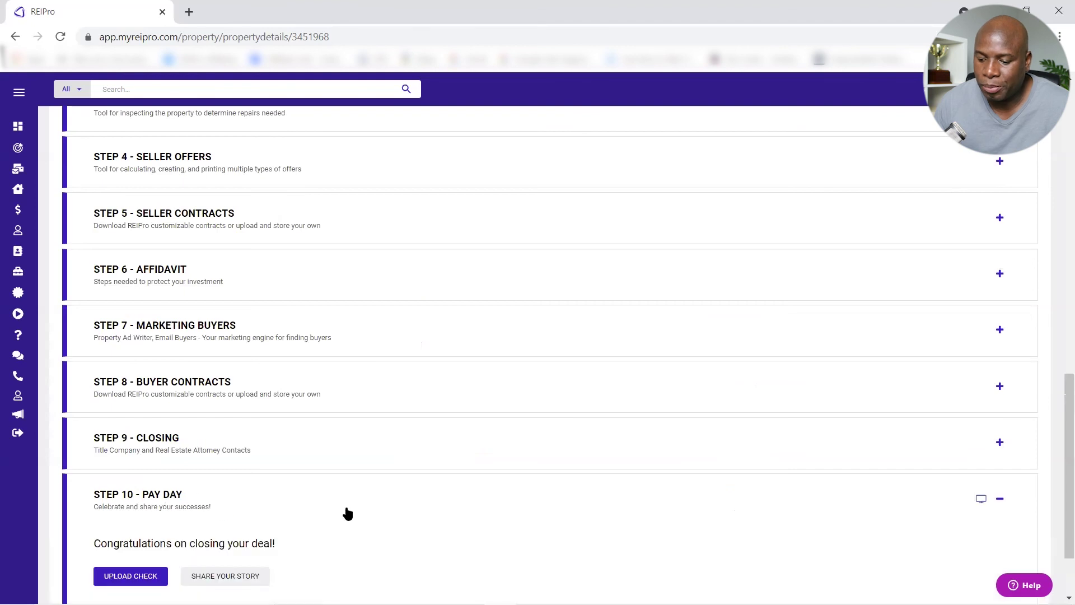
scroll(344, 512, down, 2)
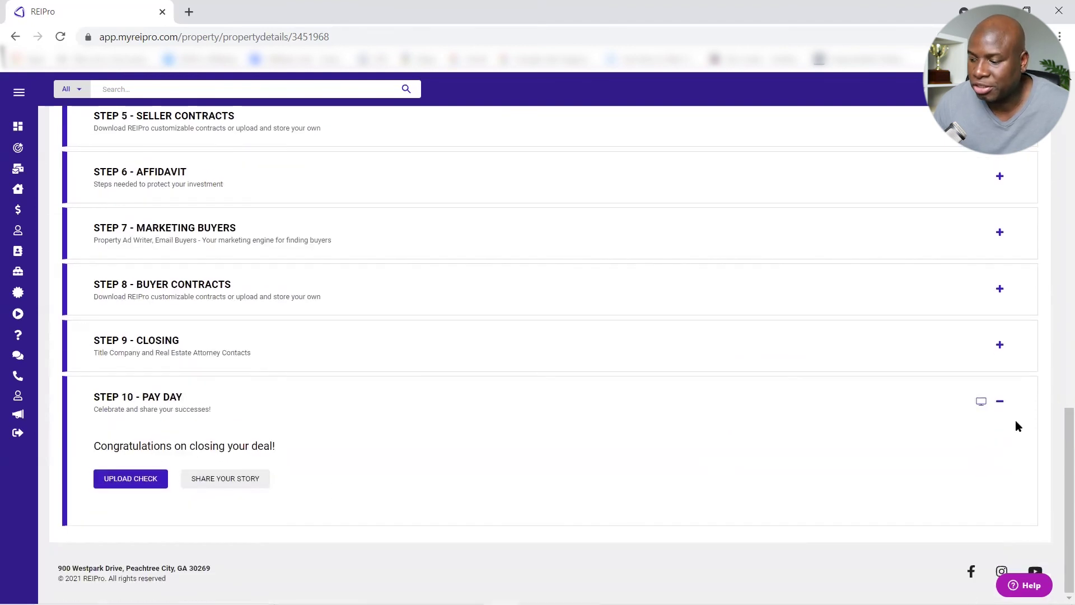
click(1000, 401)
- Run comparable sales from the property's Nearby Sales section and review the nearby comparables and After Repair Value
scroll(328, 393, up, 16)
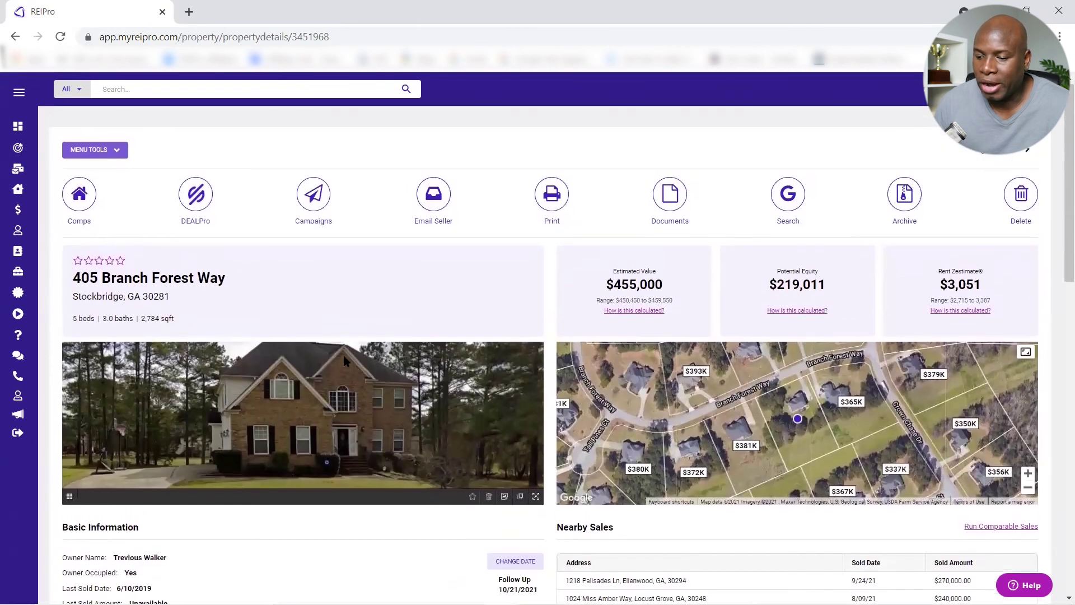
scroll(392, 342, down, 1)
scroll(399, 342, down, 3)
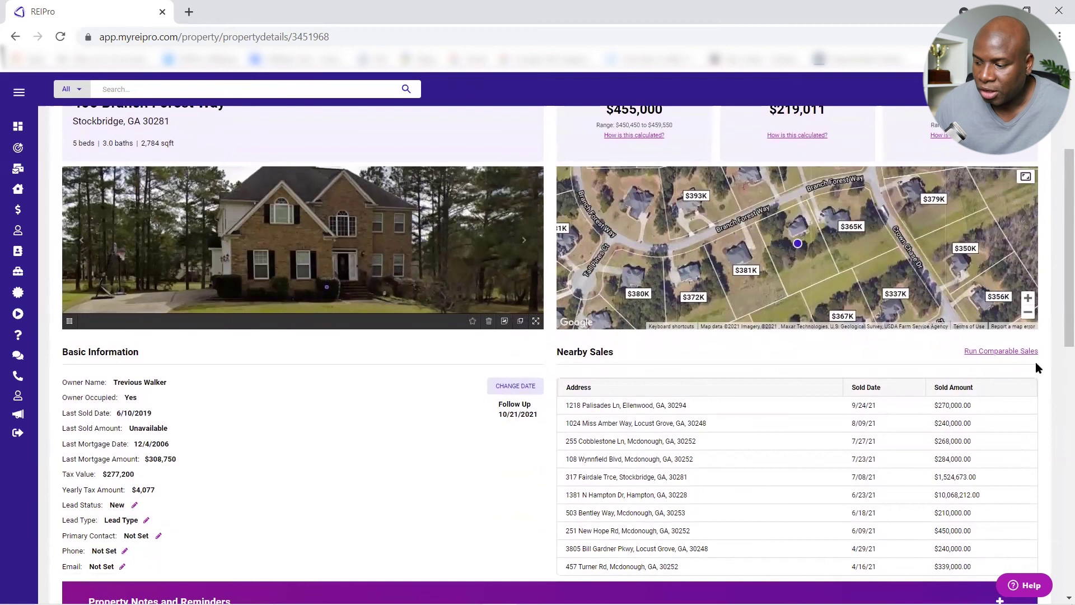
click(1005, 351)
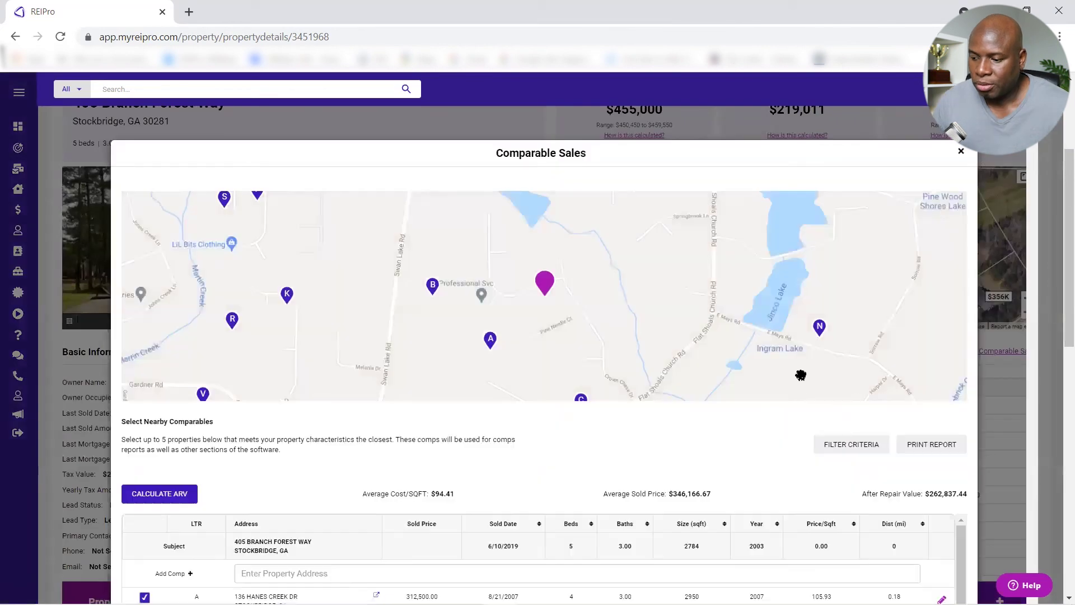
scroll(479, 484, down, 3)
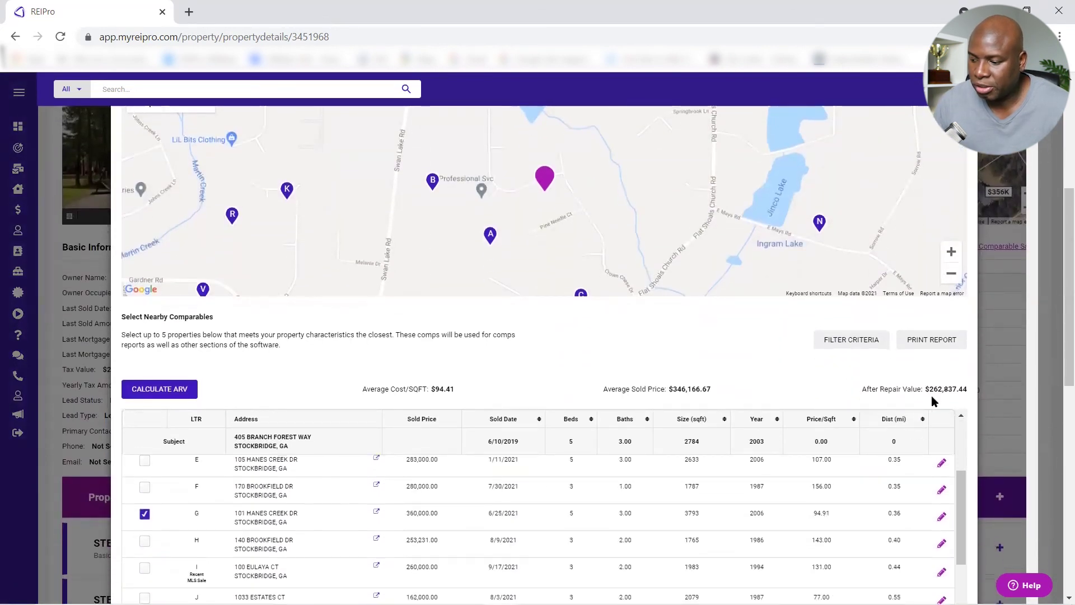
- Review the selected nearby comparables with their average cost, sold price and After Repair Value, and close the comparable sales window
scroll(1009, 390, down, 5)
scroll(361, 266, up, 5)
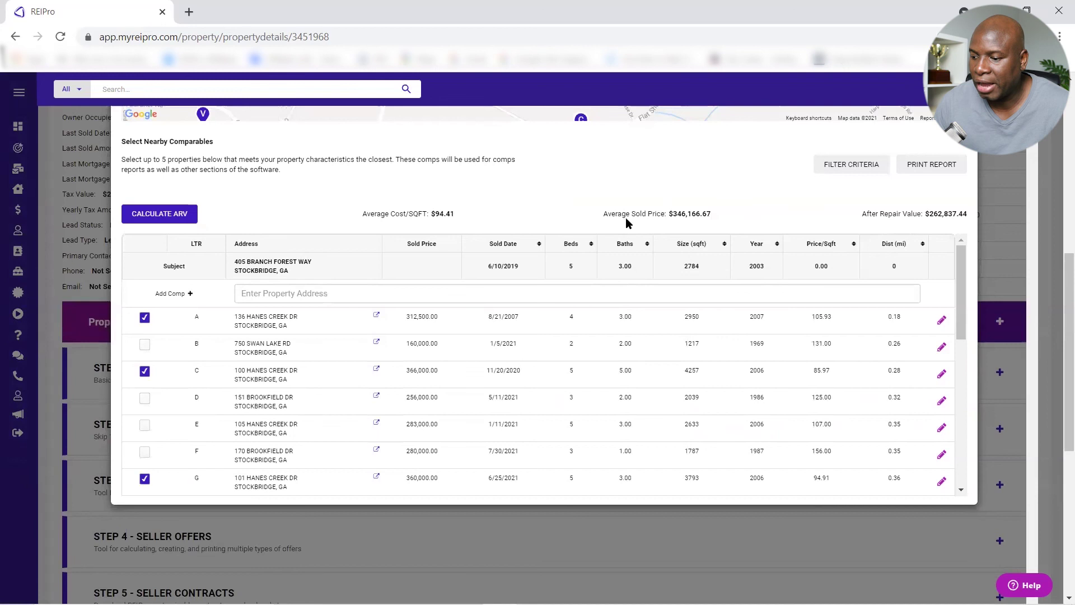
scroll(445, 248, up, 2)
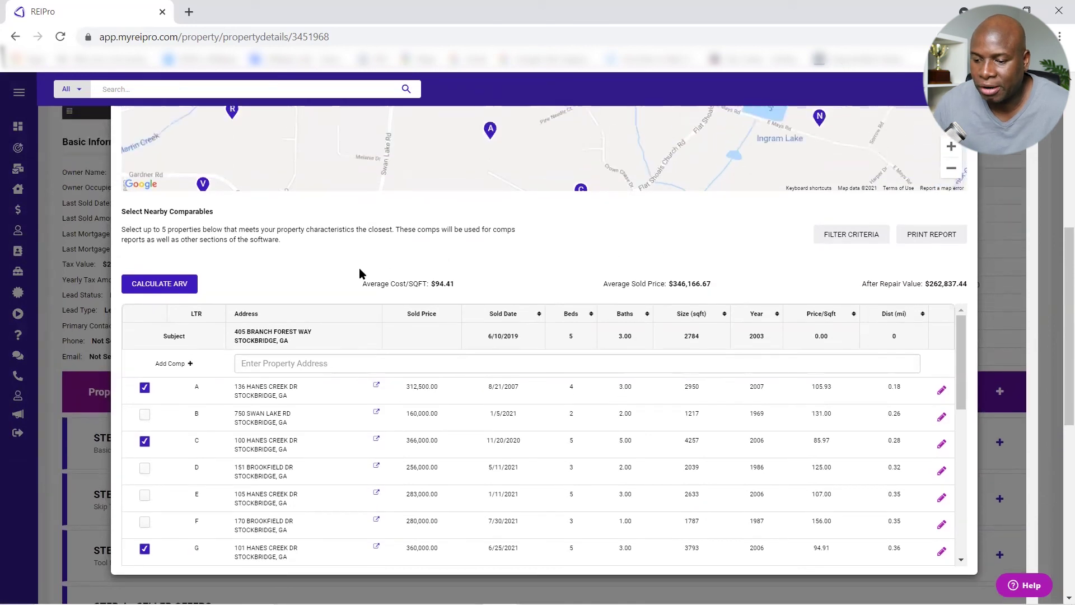
scroll(583, 283, up, 4)
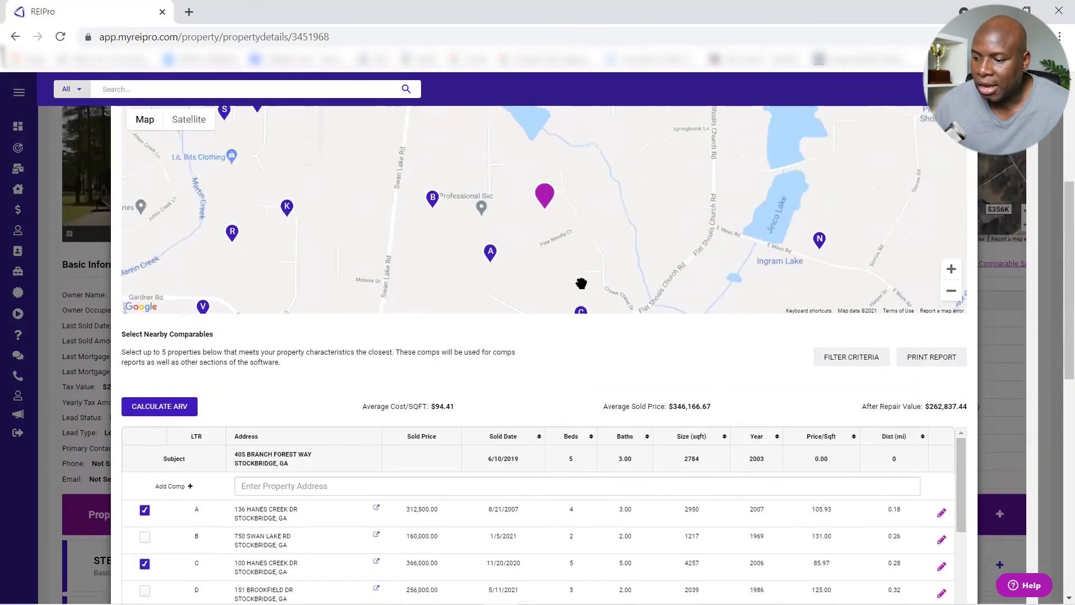
click(961, 170)
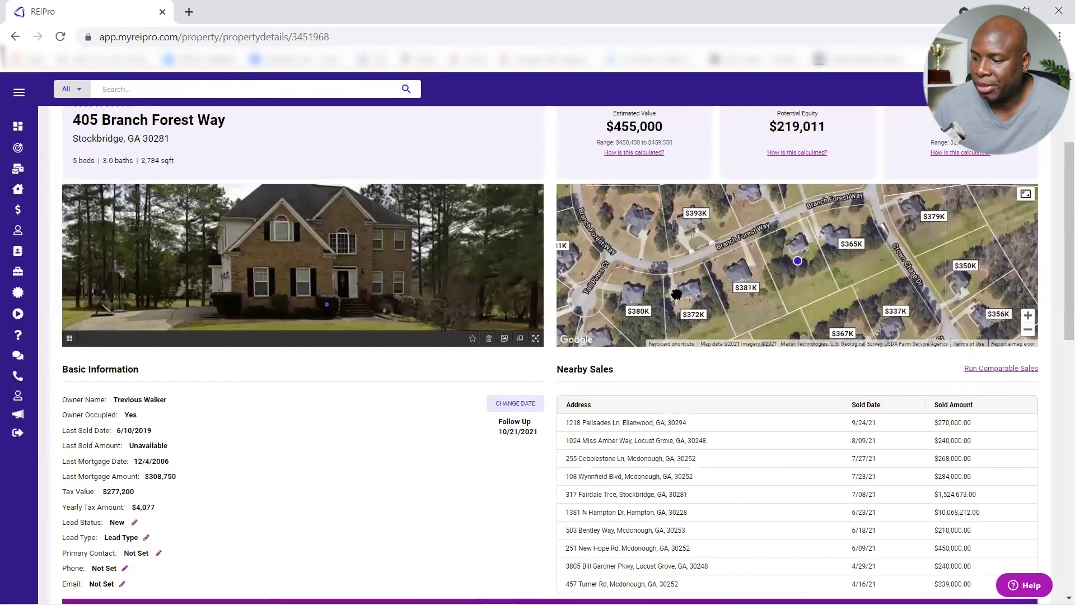
- Enlarge the property's lot lines map and switch it to Street View
scroll(316, 325, up, 1)
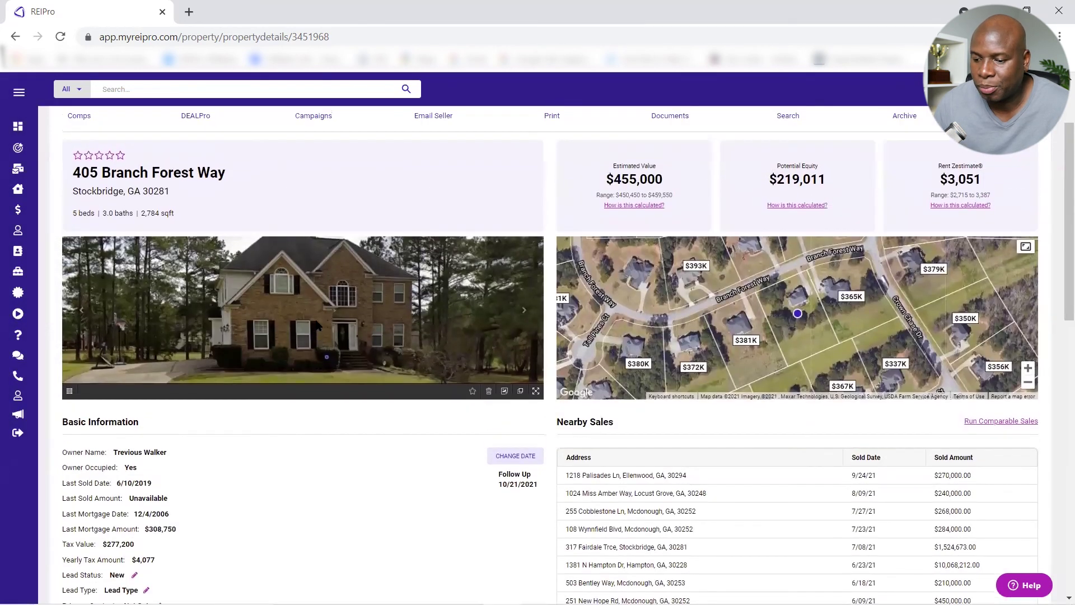
scroll(316, 325, up, 1)
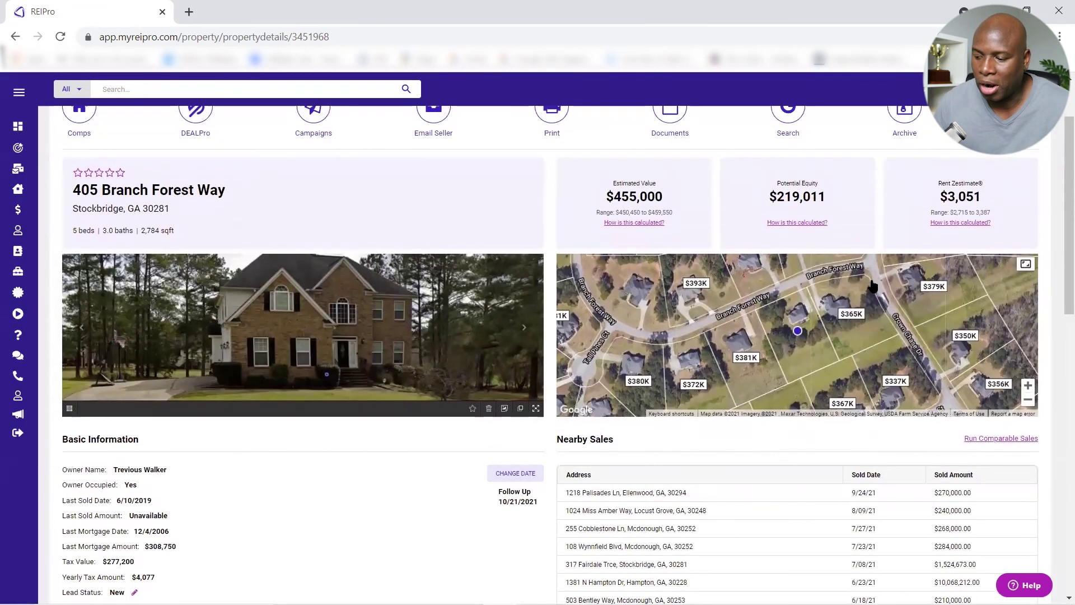
click(1025, 264)
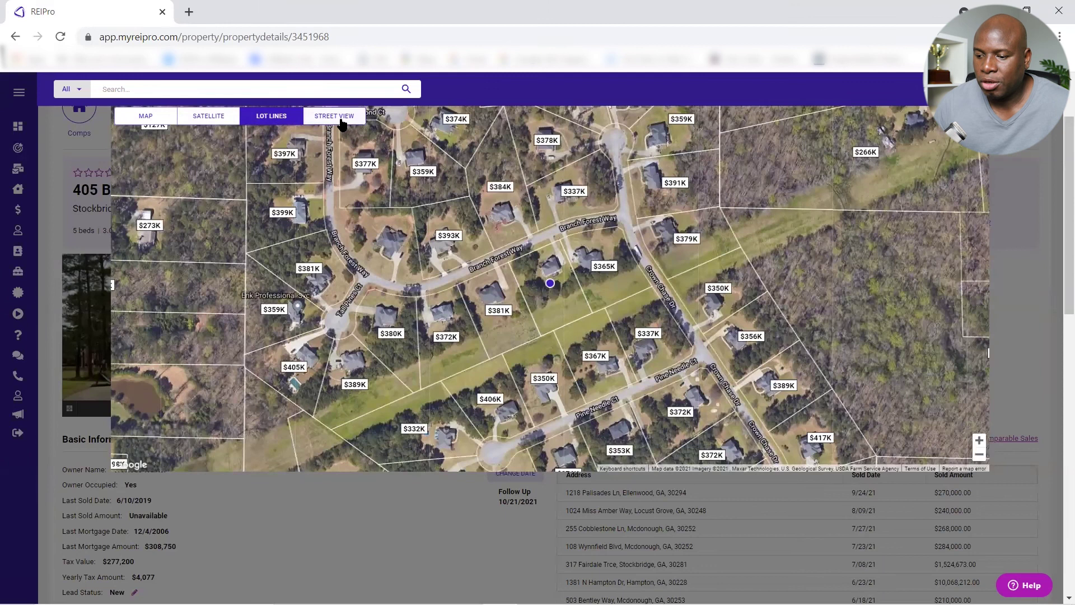
click(346, 118)
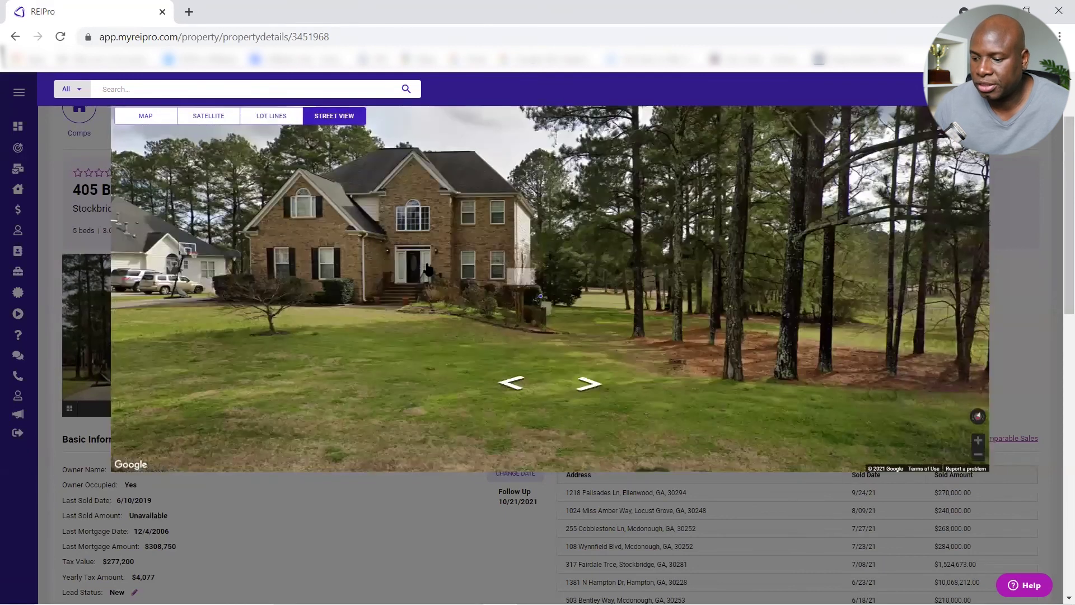
- Look around the neighbourhood in Street View, move along the road and turn back to face the brick house
drag(363, 270, 694, 278)
drag(419, 273, 627, 276)
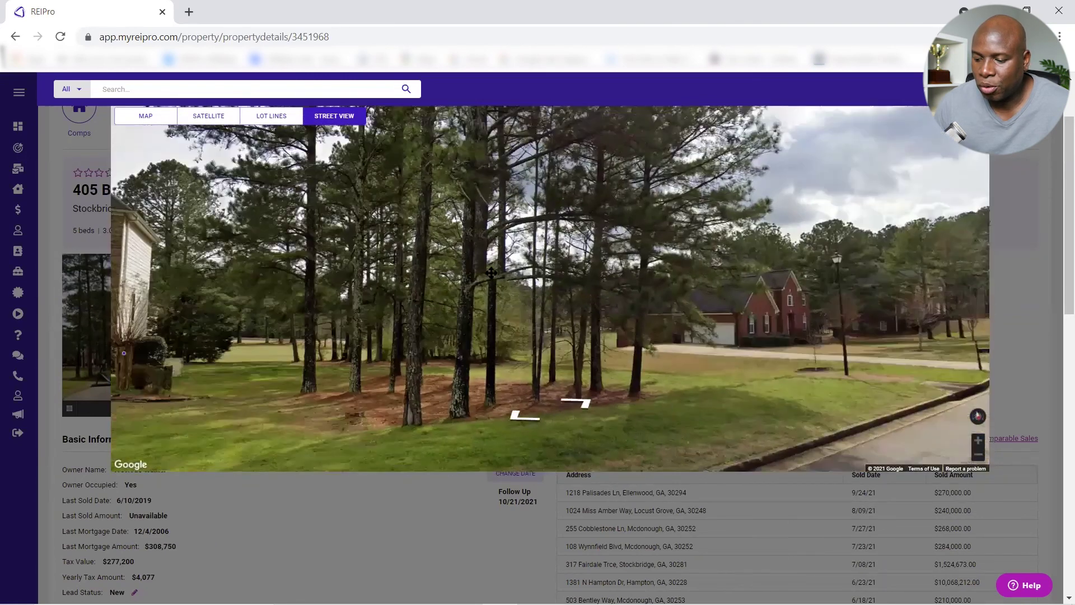
drag(418, 276, 565, 277)
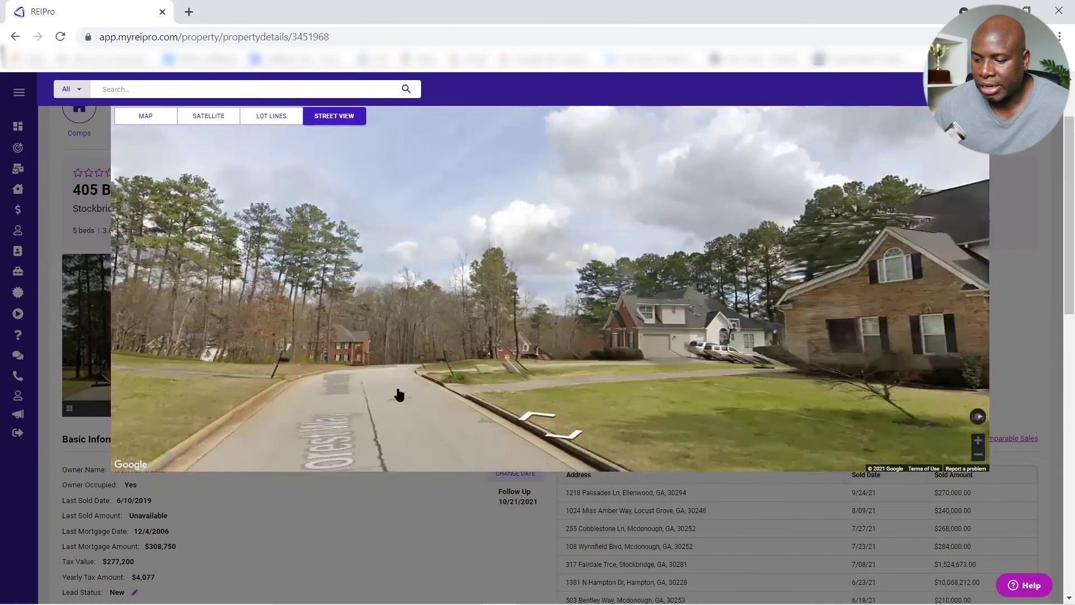
click(432, 391)
drag(665, 339, 353, 331)
drag(789, 354, 414, 343)
drag(663, 339, 546, 336)
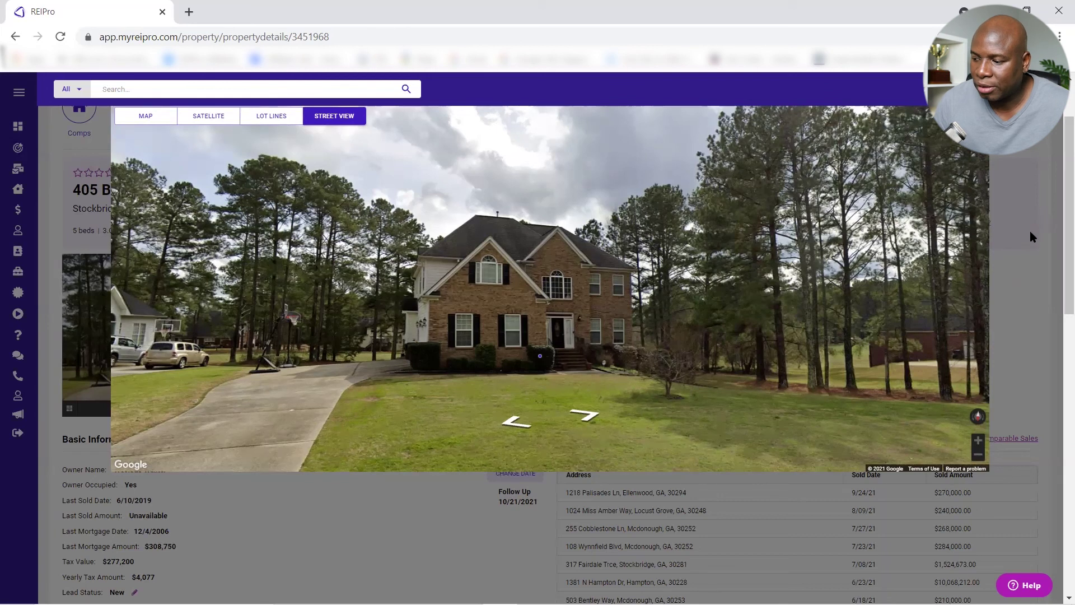
- Close the enlarged Street View and go from the property details to the Dashboard
click(1016, 246)
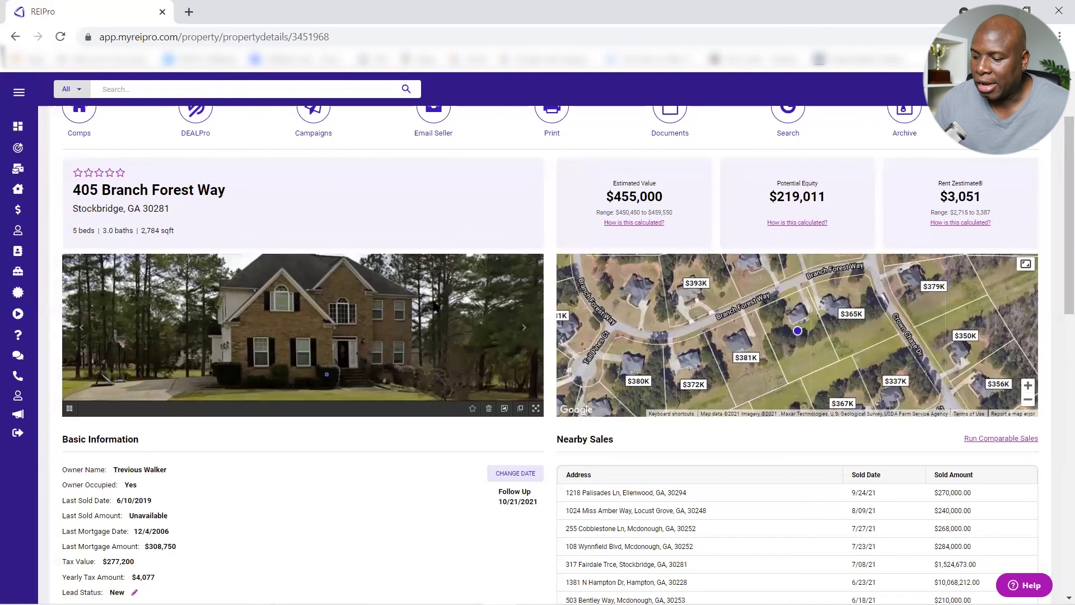
scroll(358, 305, up, 2)
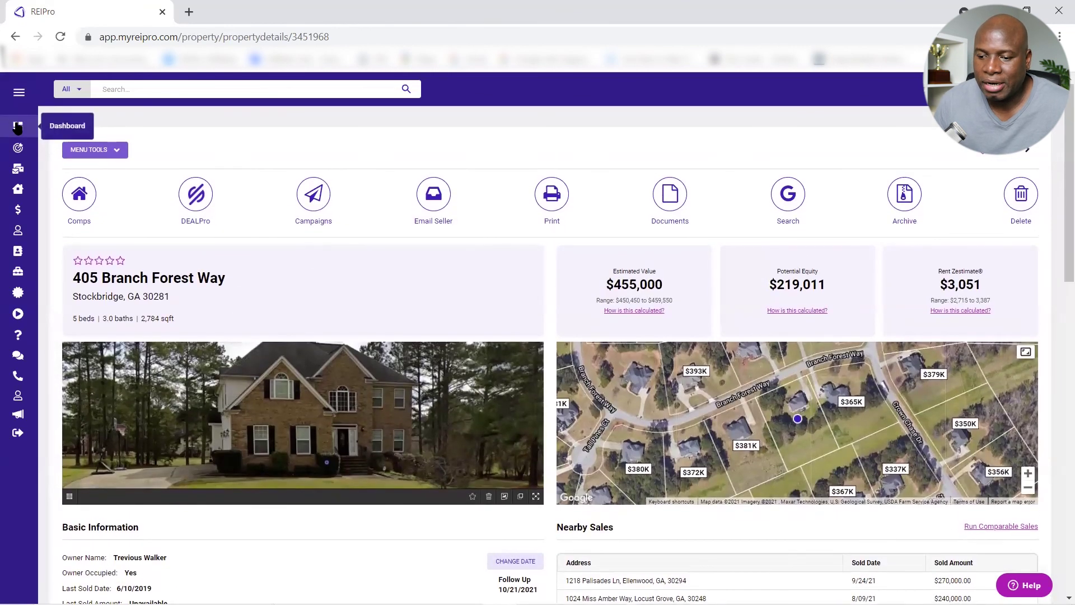
click(19, 127)
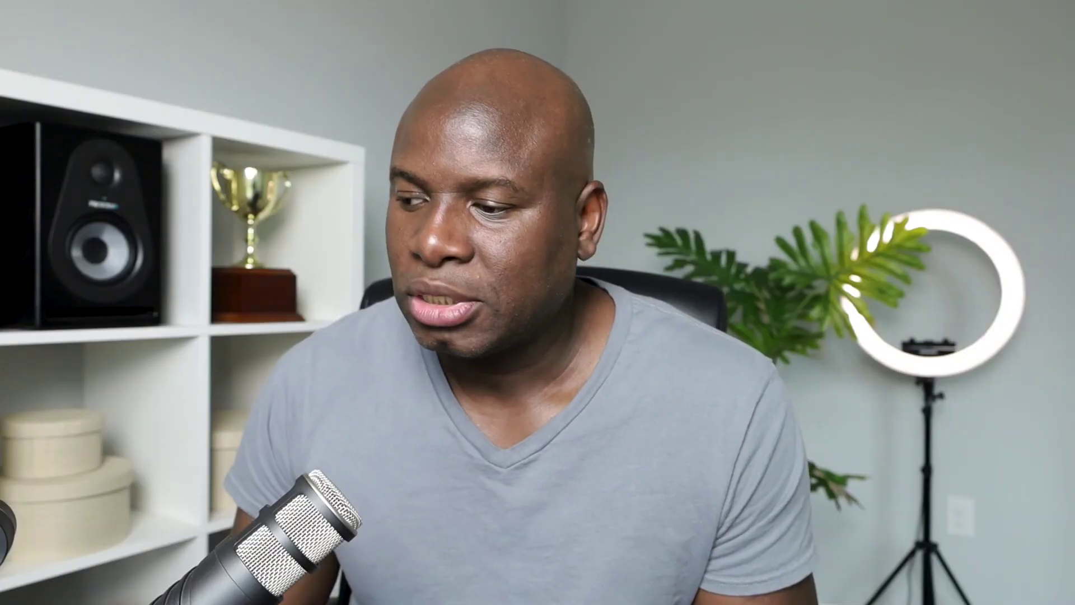